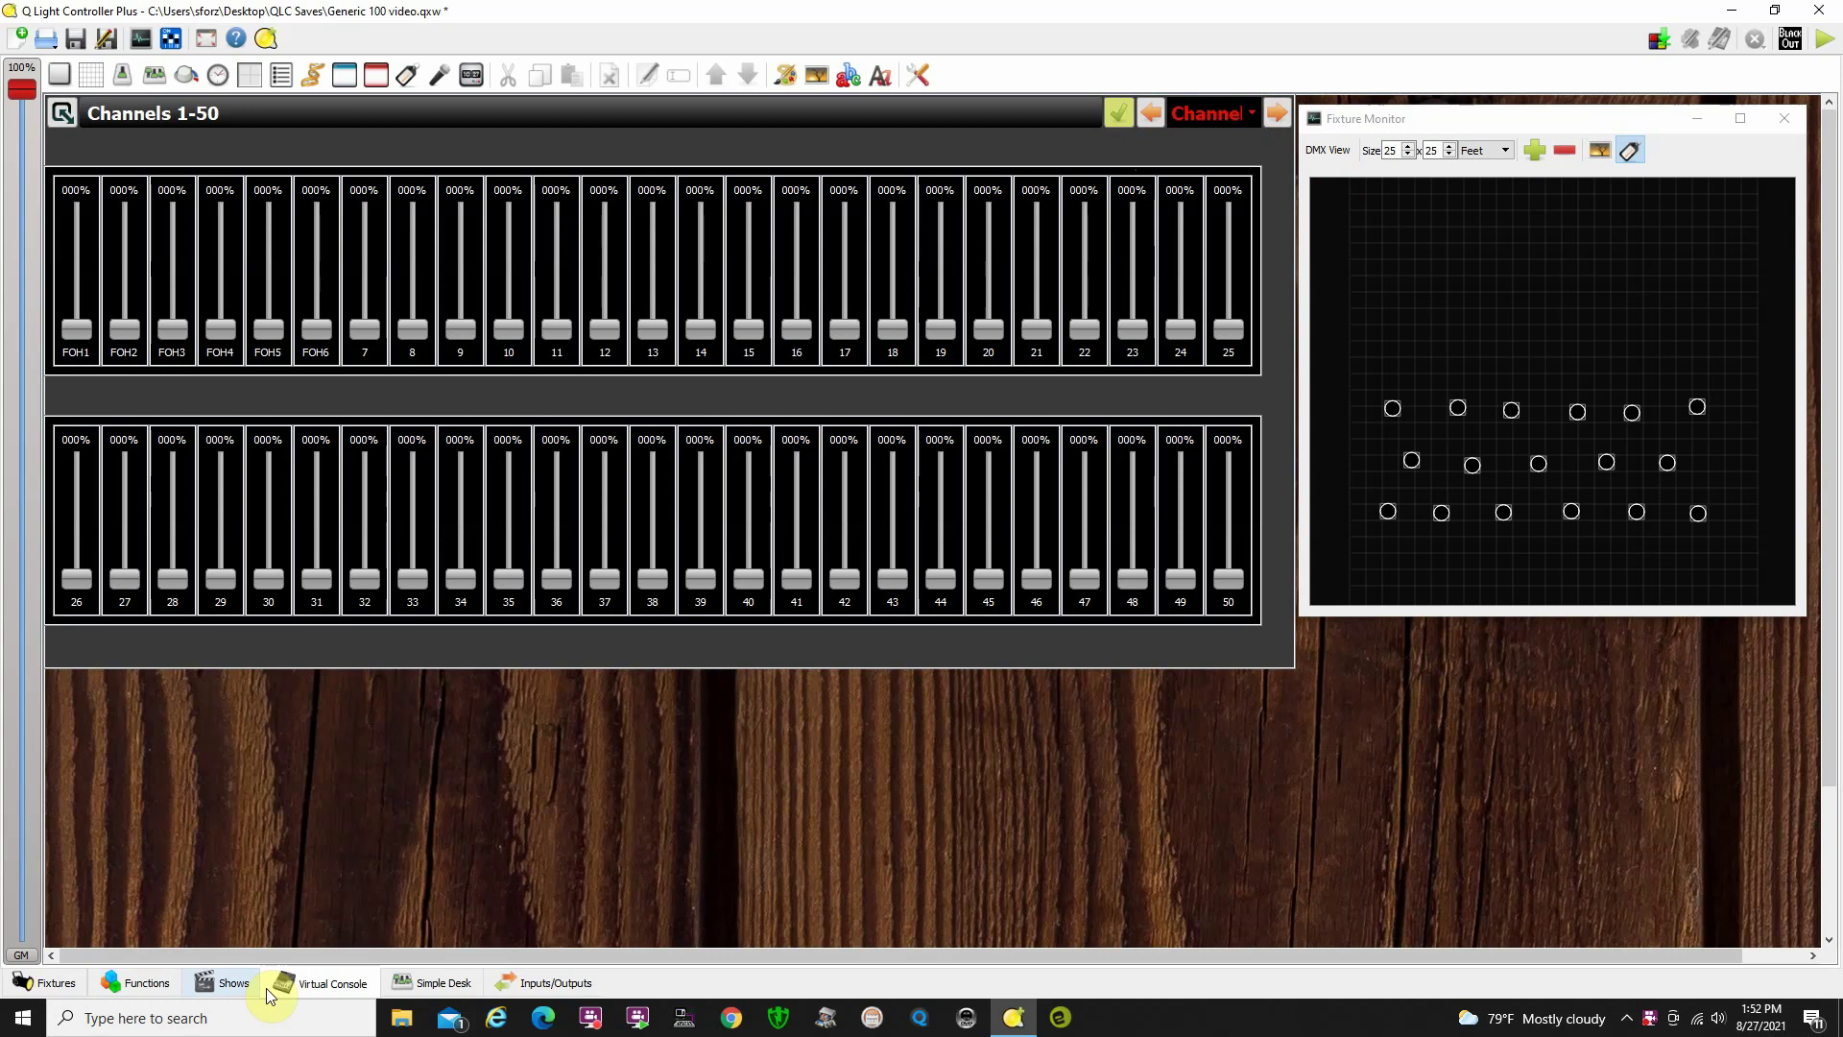
Page the Virtual Console forward from Channels 1-50 to the Buttons page.
click(1281, 114)
click(1281, 114)
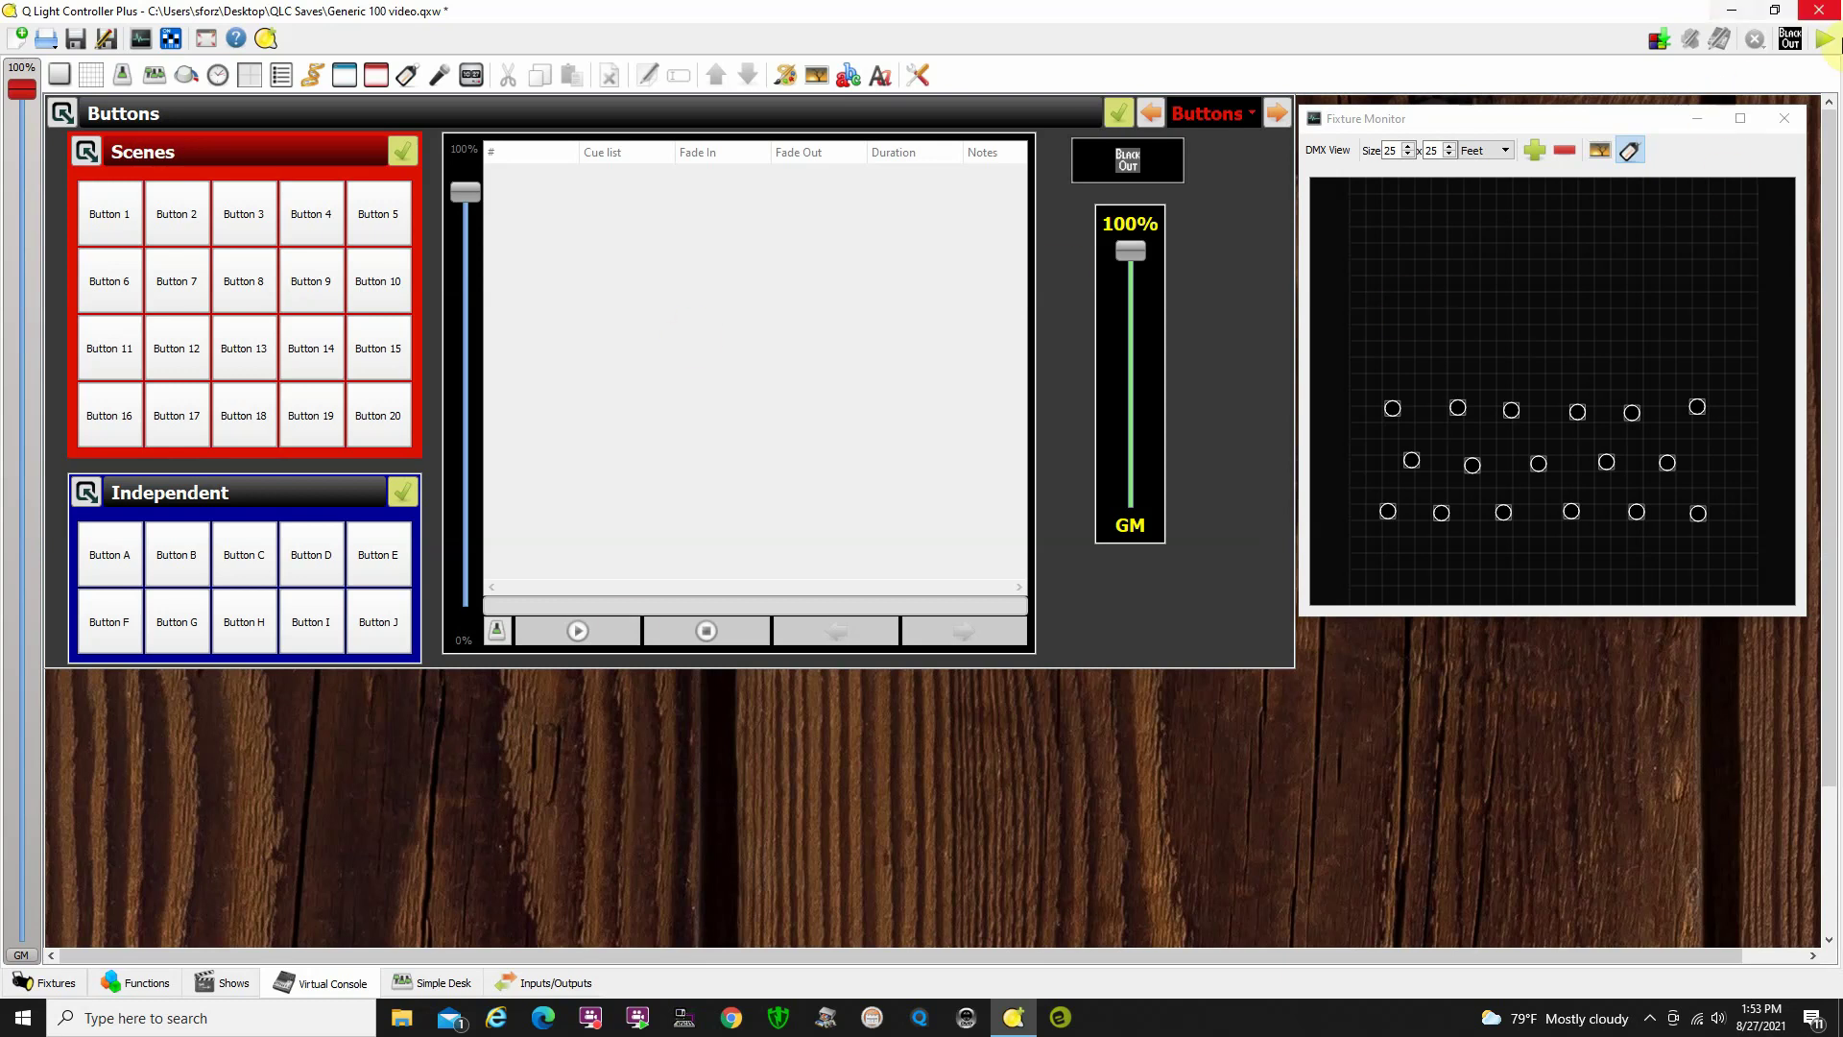
click(59, 11)
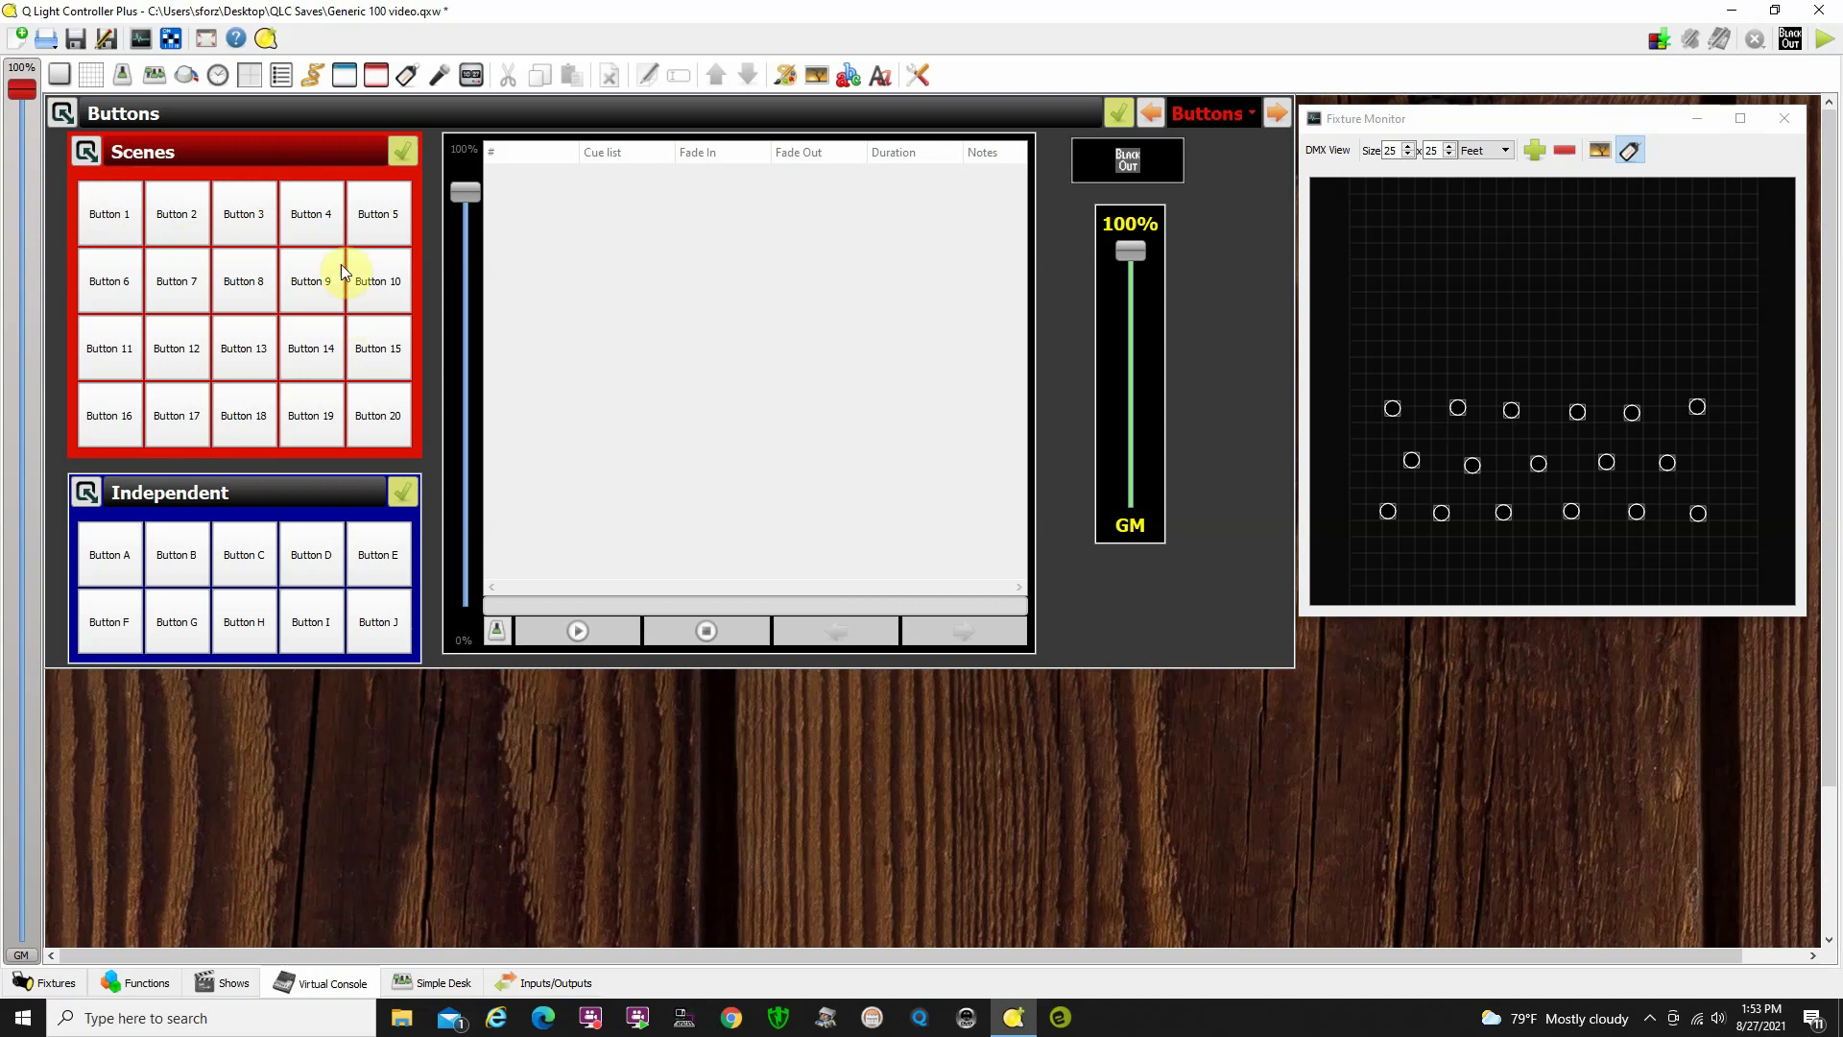
Assign the Scene1 function to Button 1 and retype its label as 'Scene 1'.
double_click(118, 229)
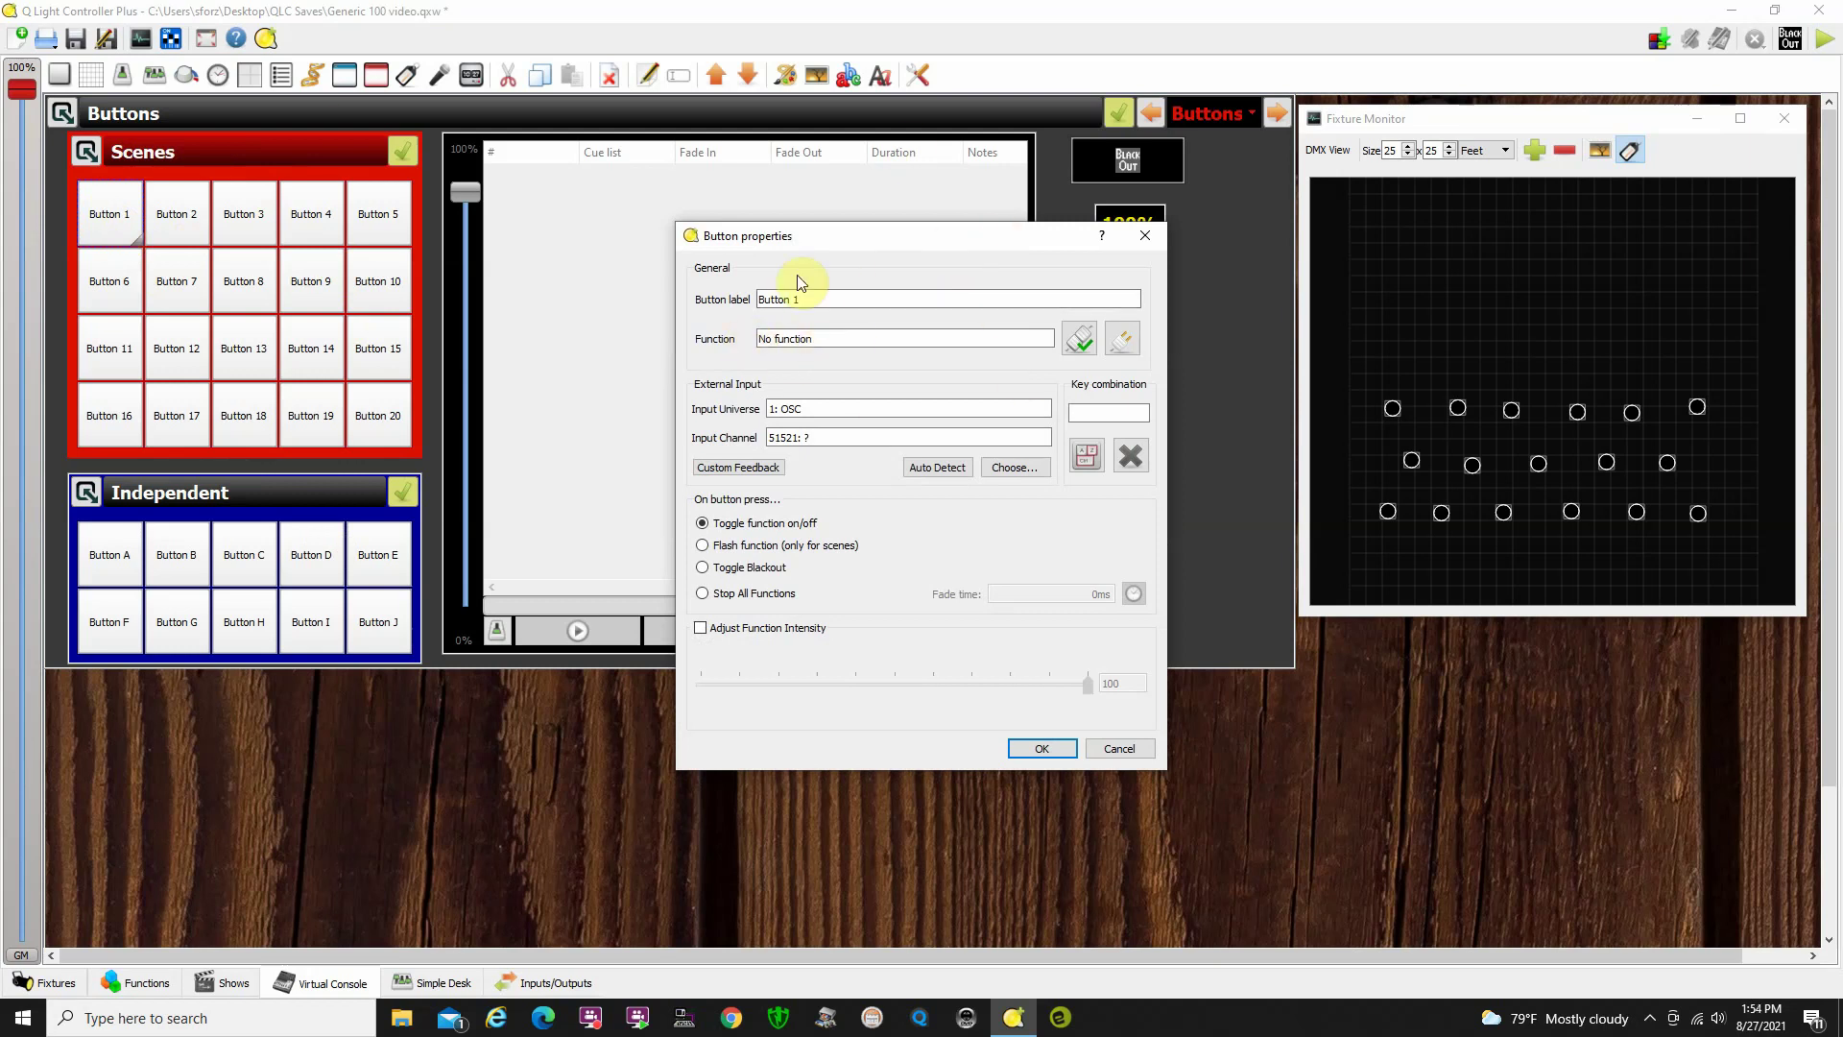
click(1080, 339)
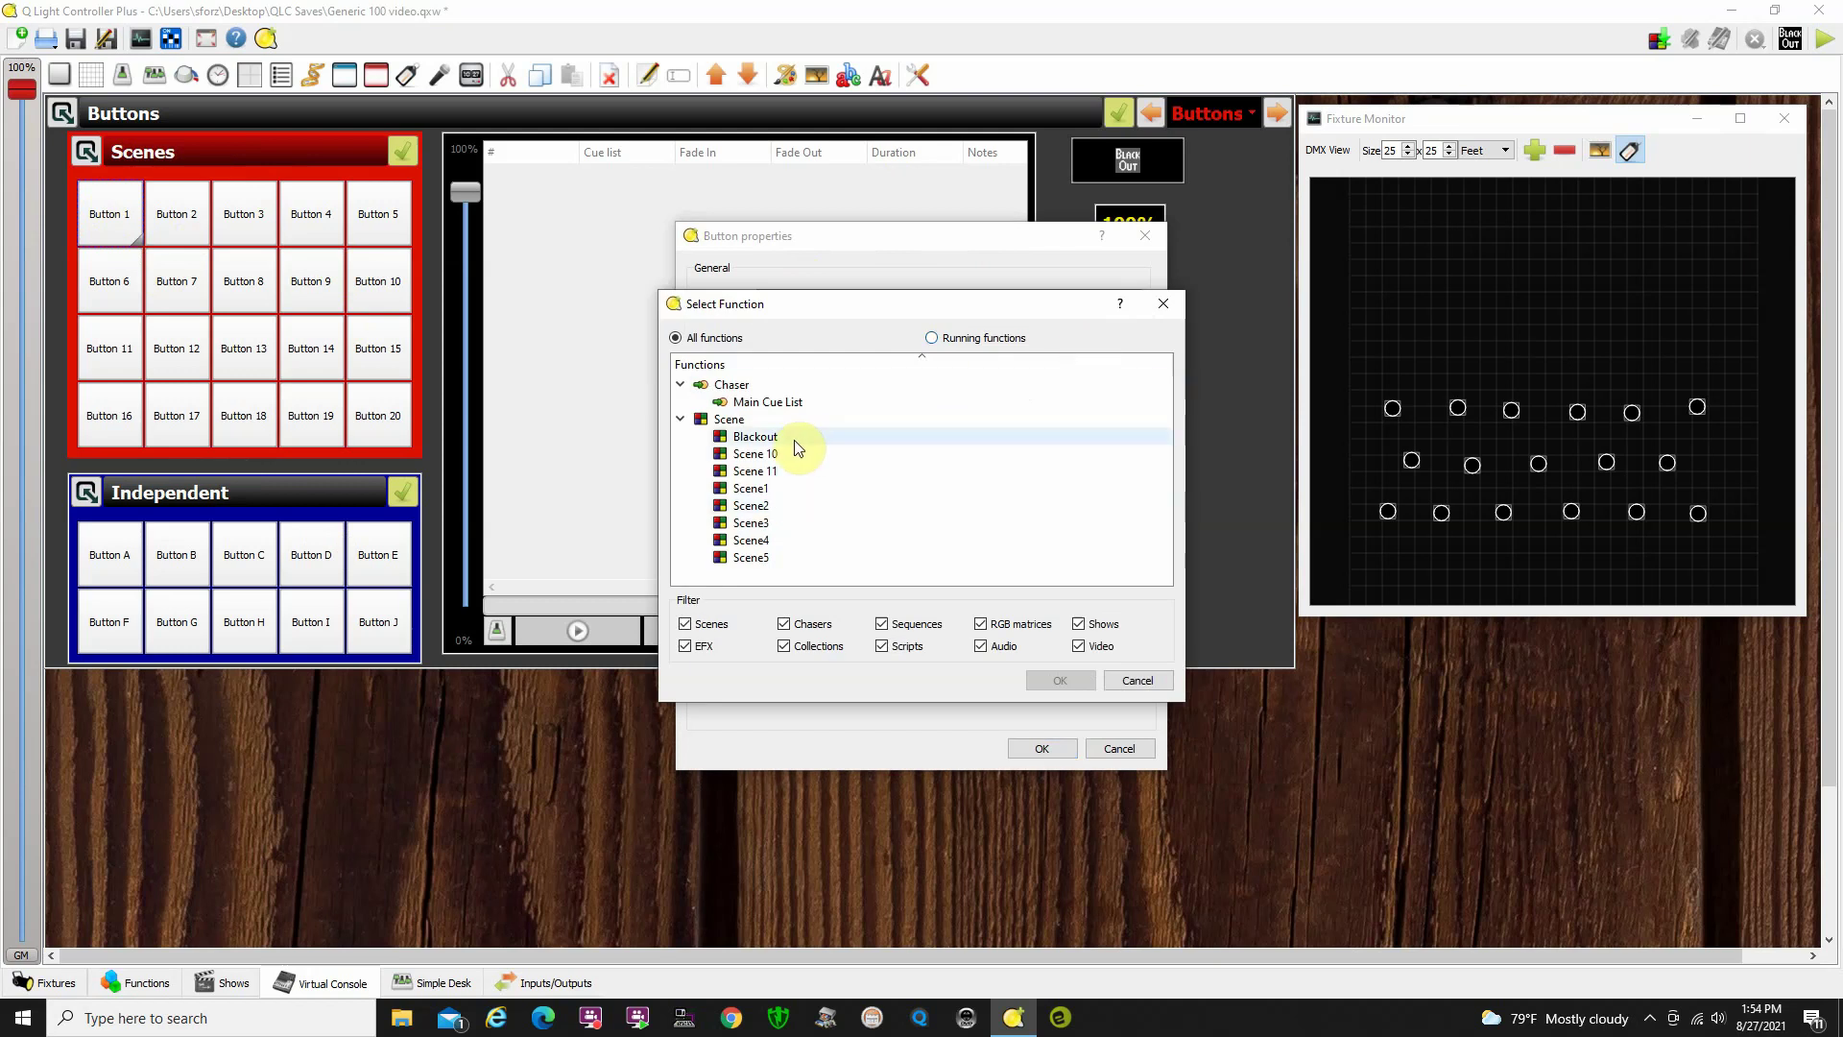
click(797, 491)
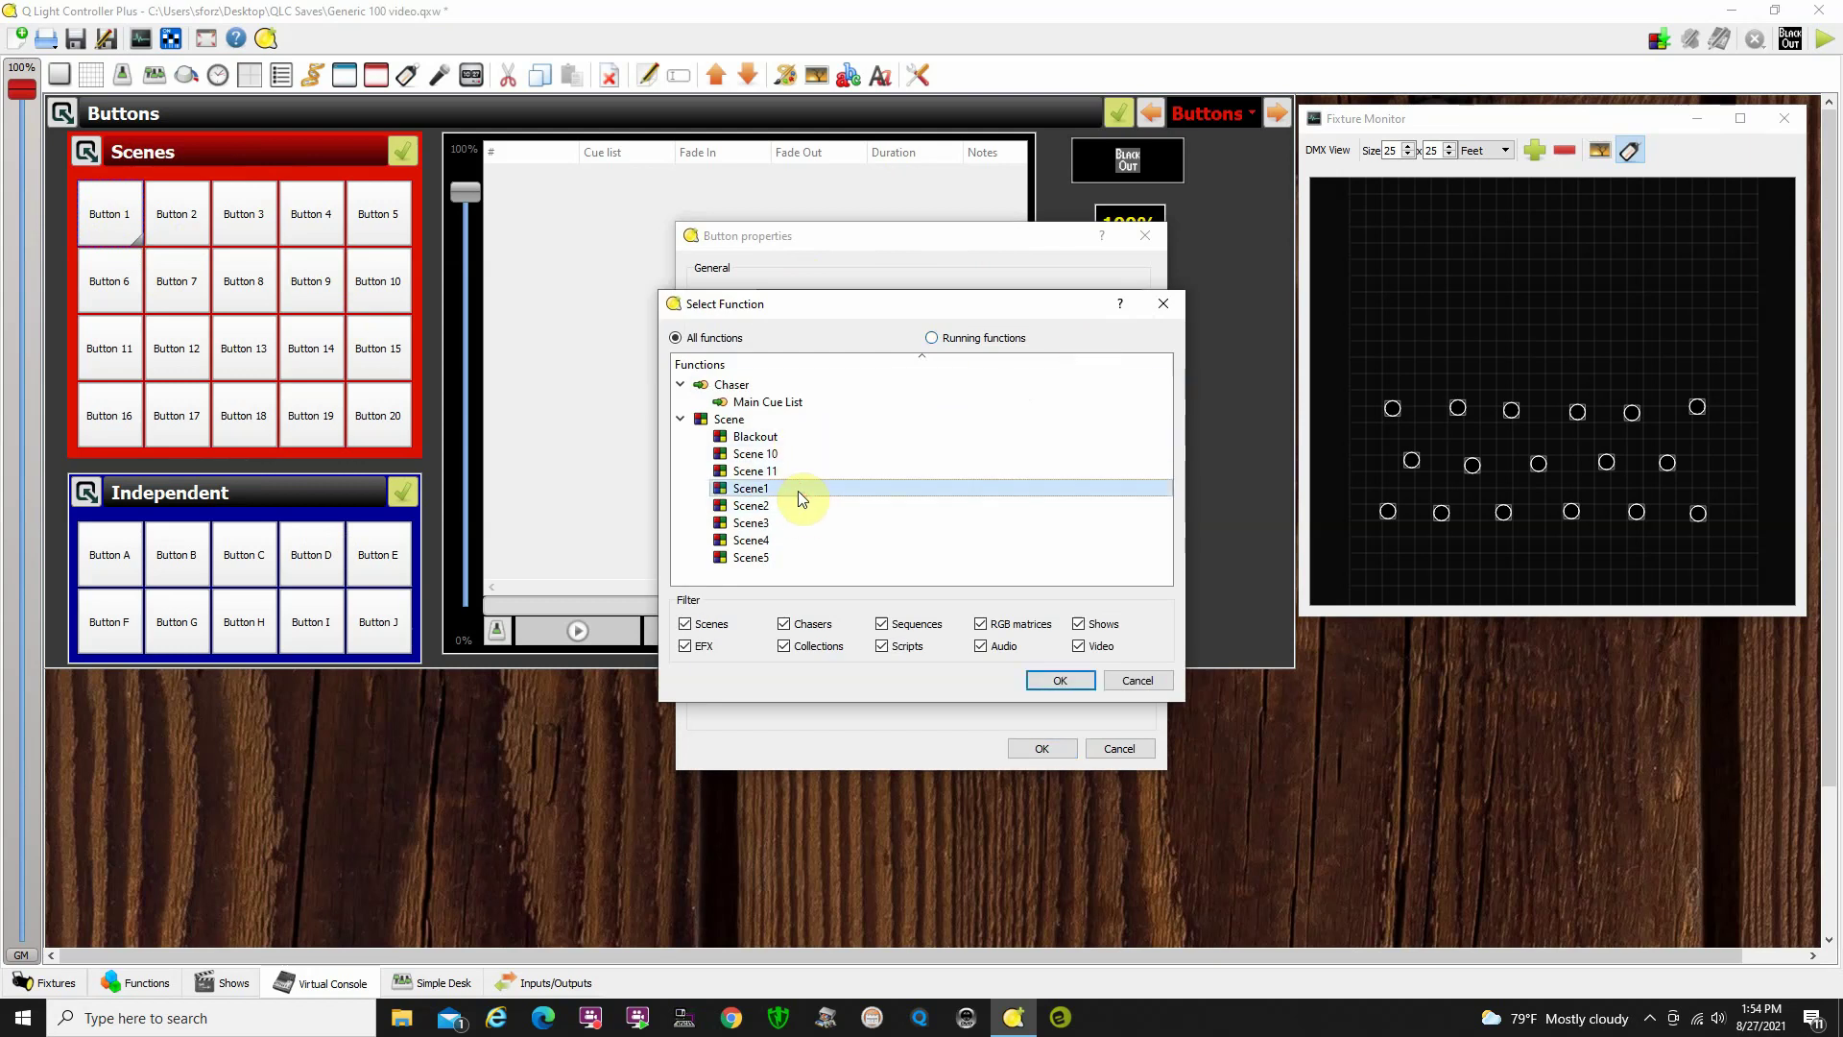
click(1052, 682)
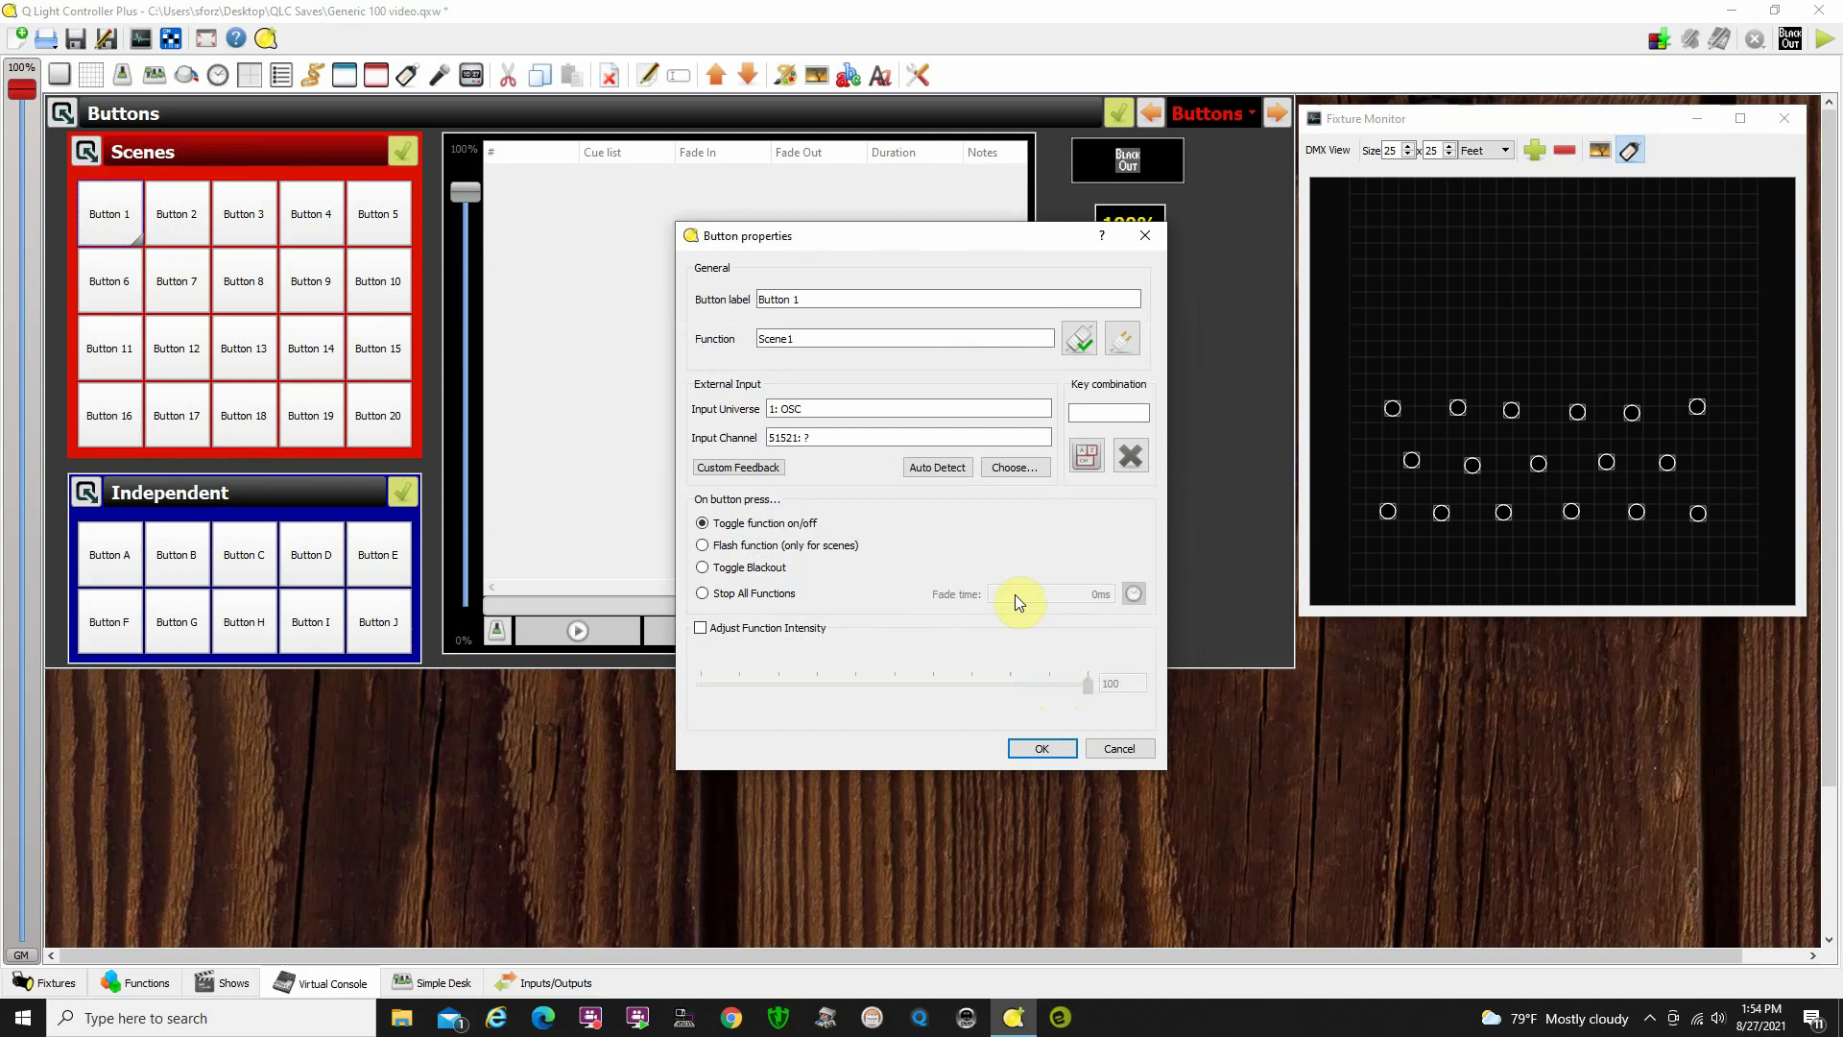
triple_click(827, 298)
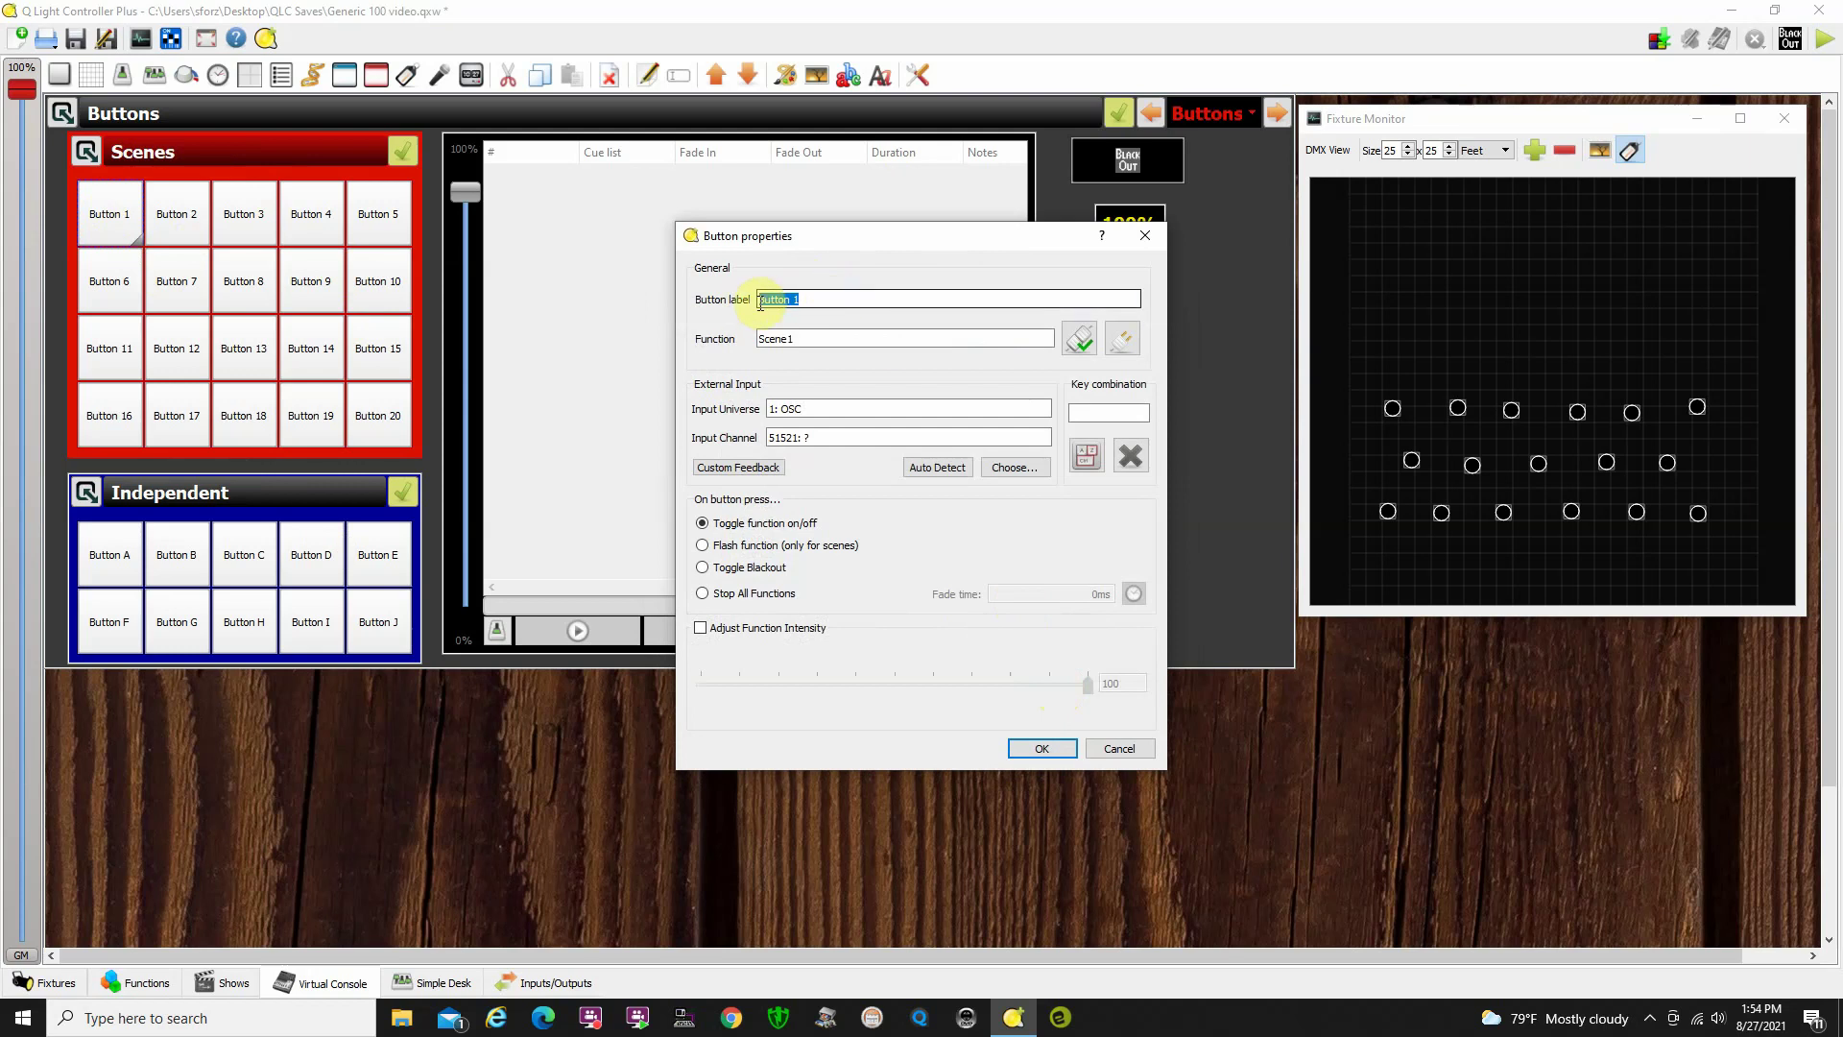
key(BackSpace)
text(Sce)
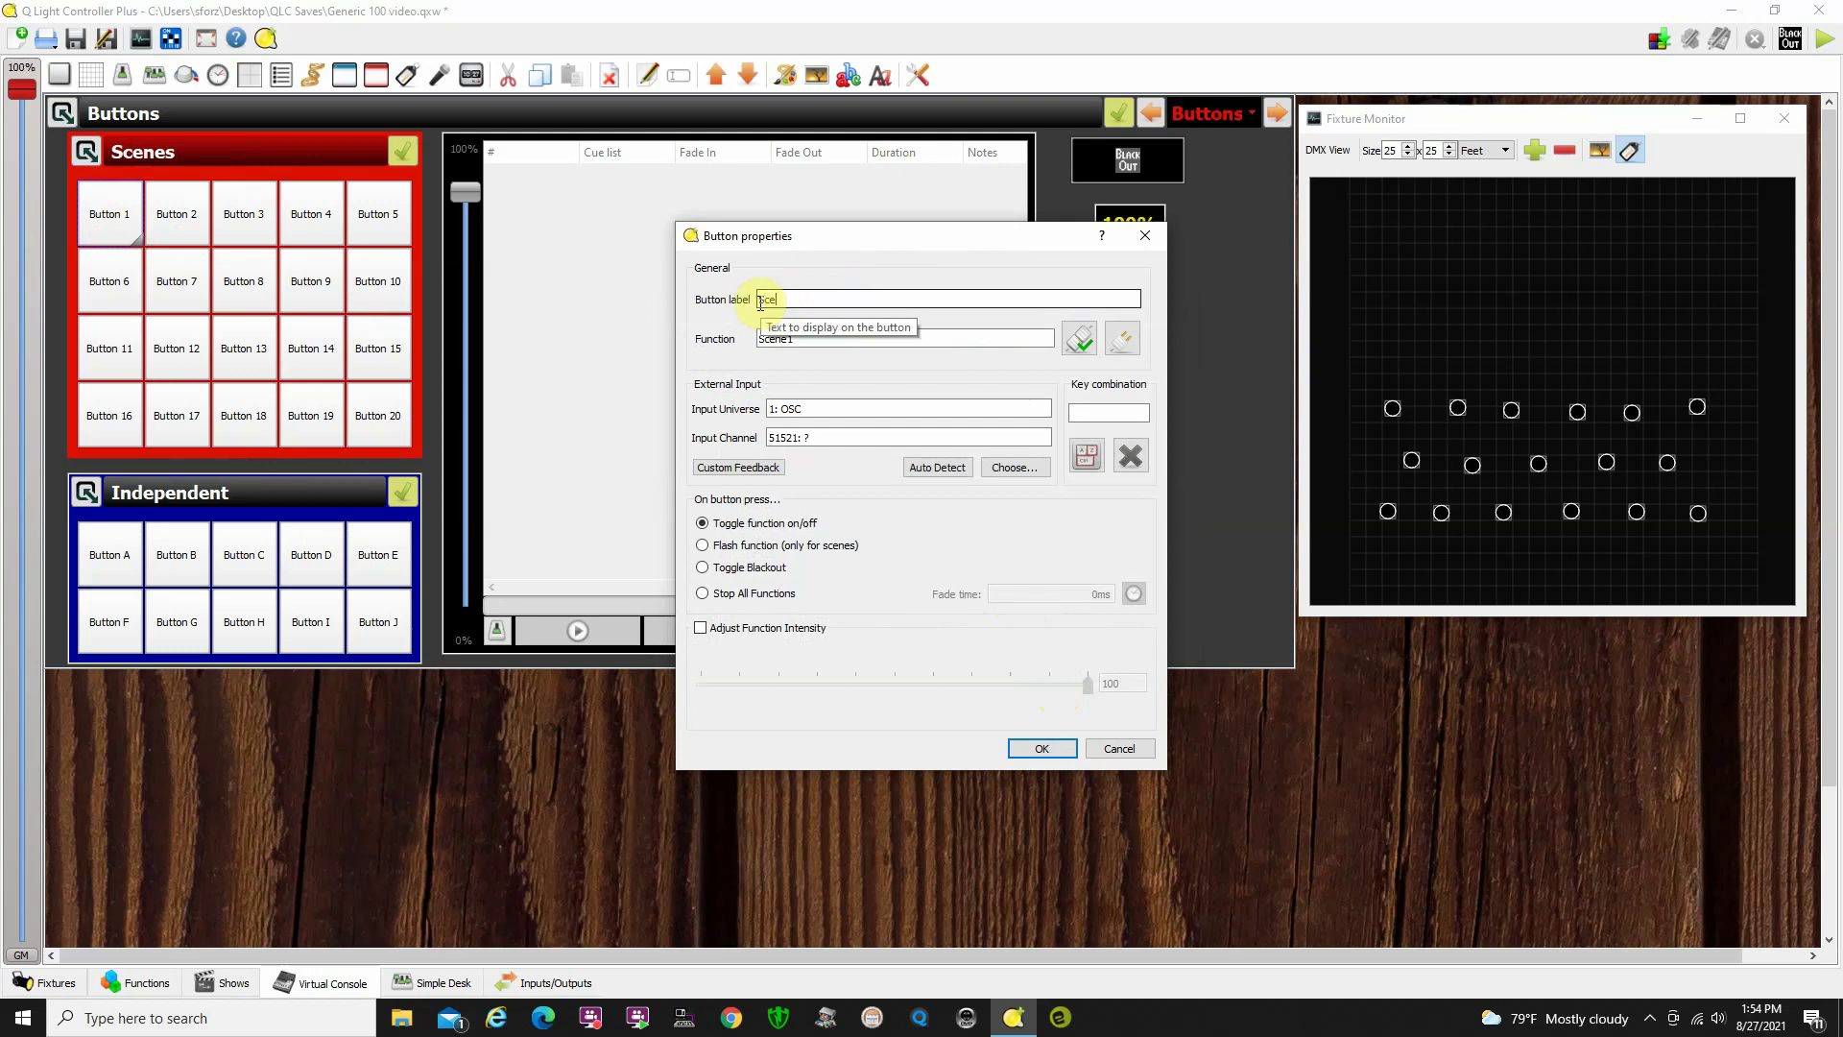
text(ne 1)
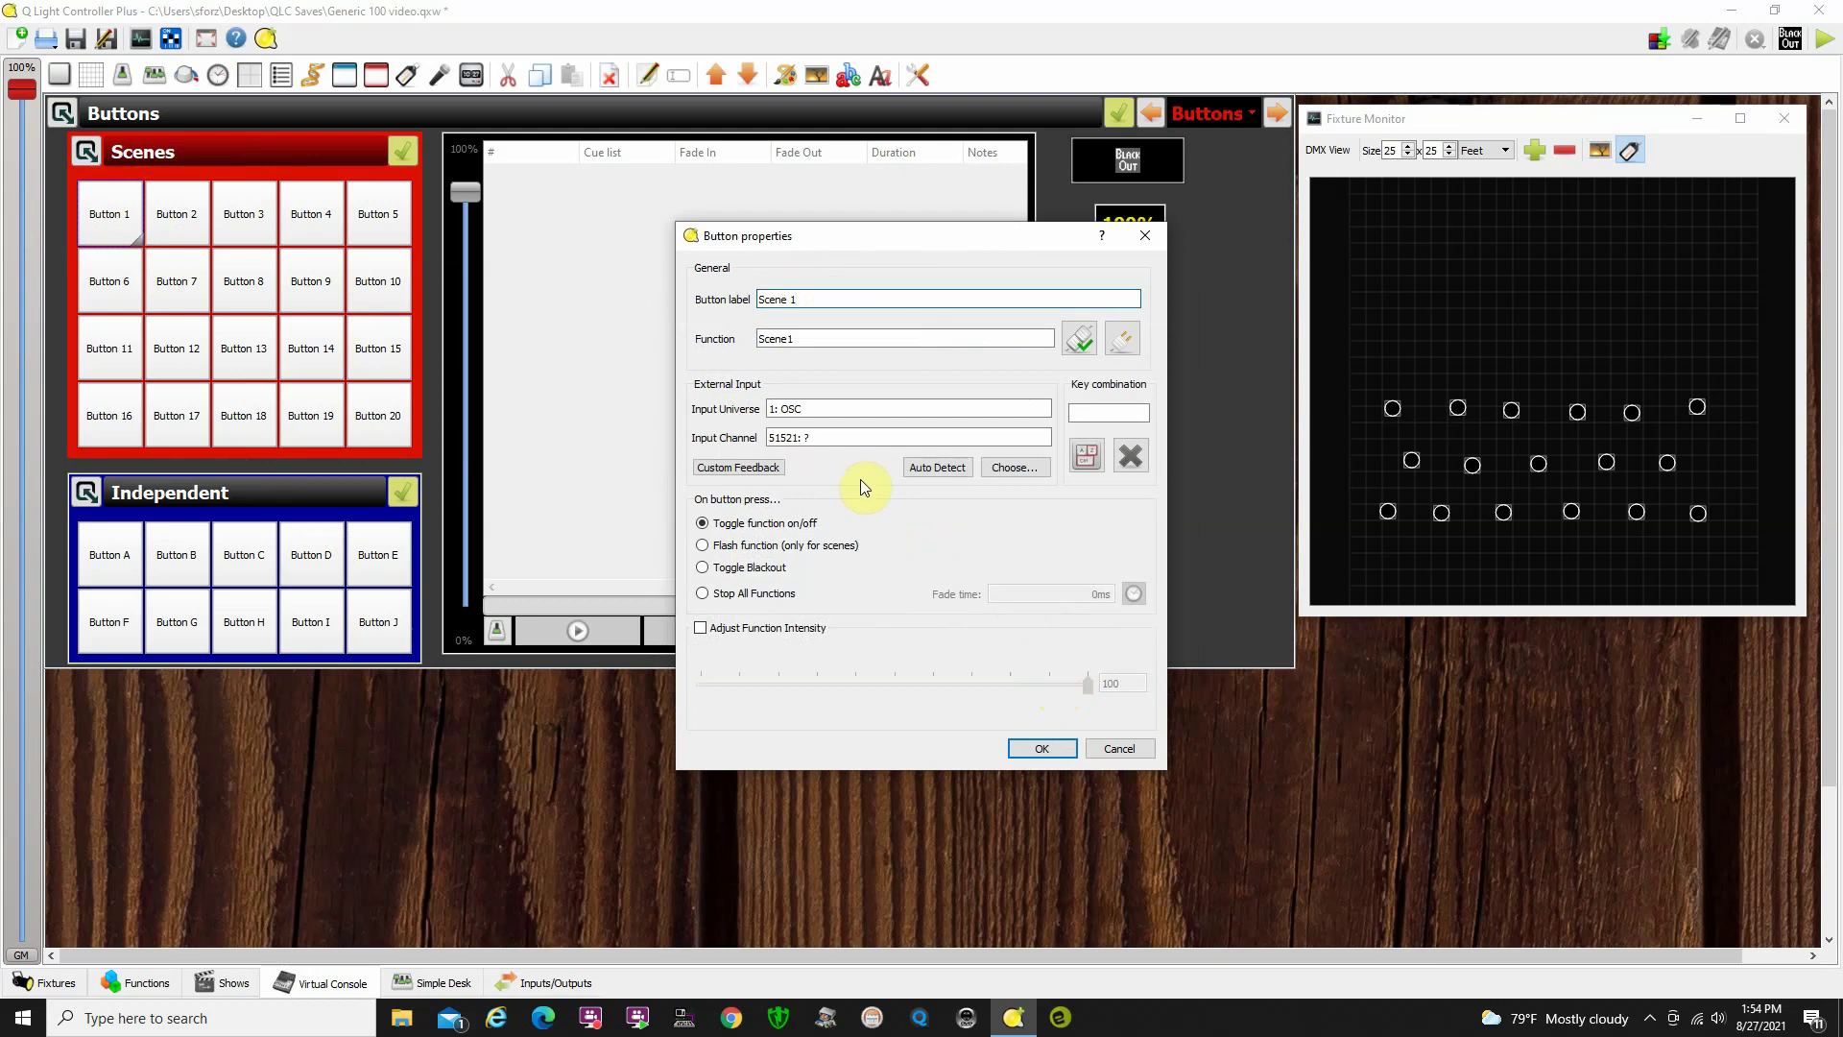
Apply the 'Scene 1' label and set the button's font to 12-point bold.
click(1046, 750)
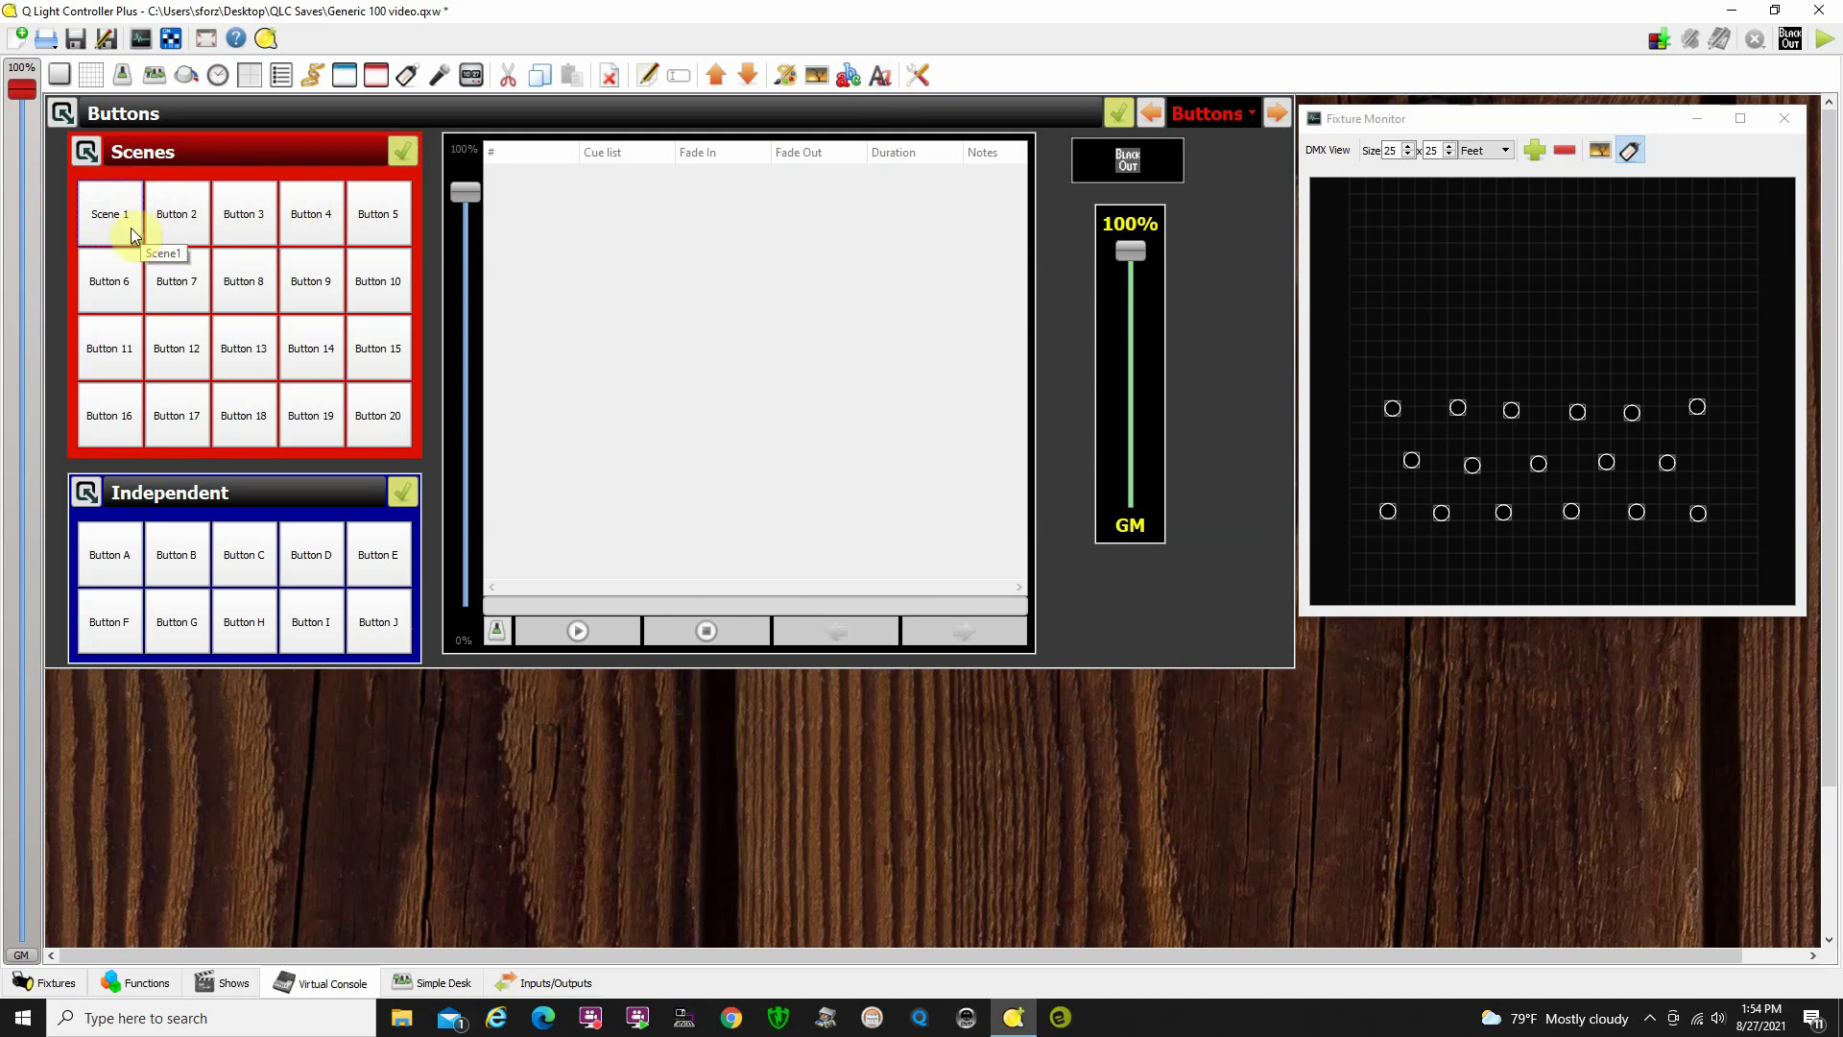
click(881, 76)
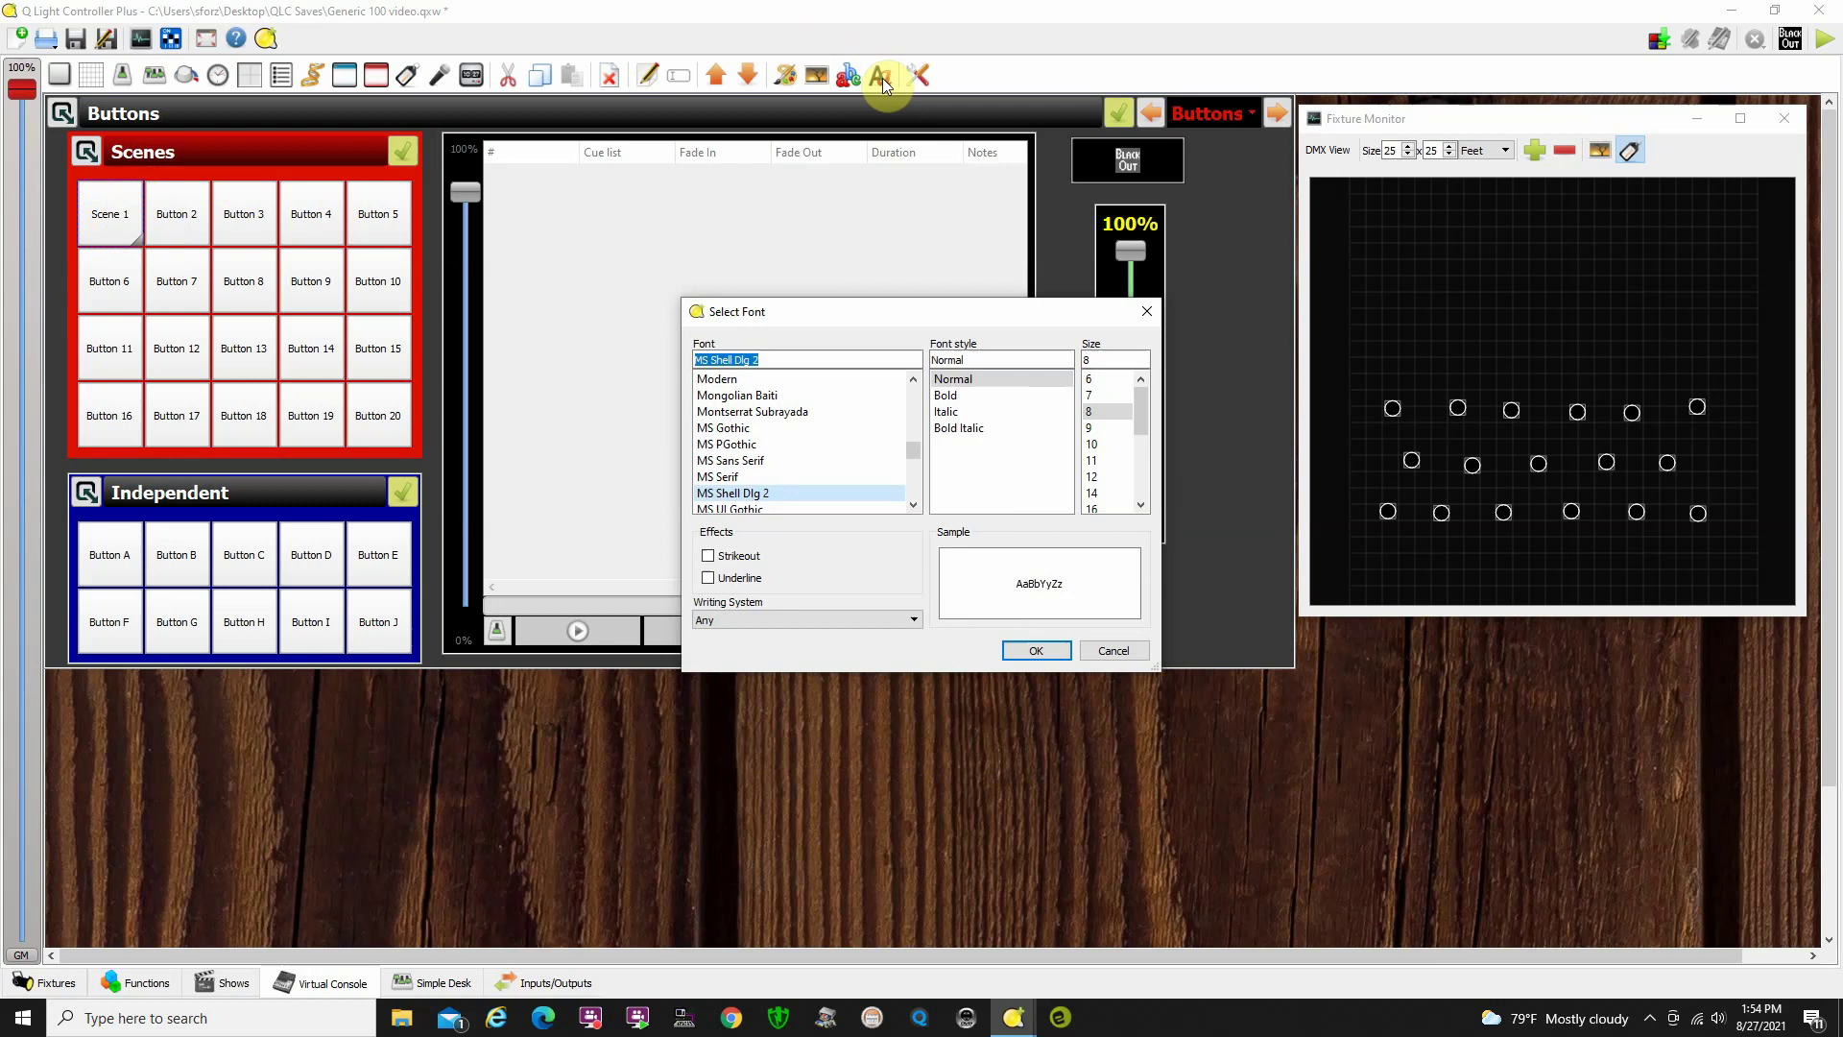
click(1094, 477)
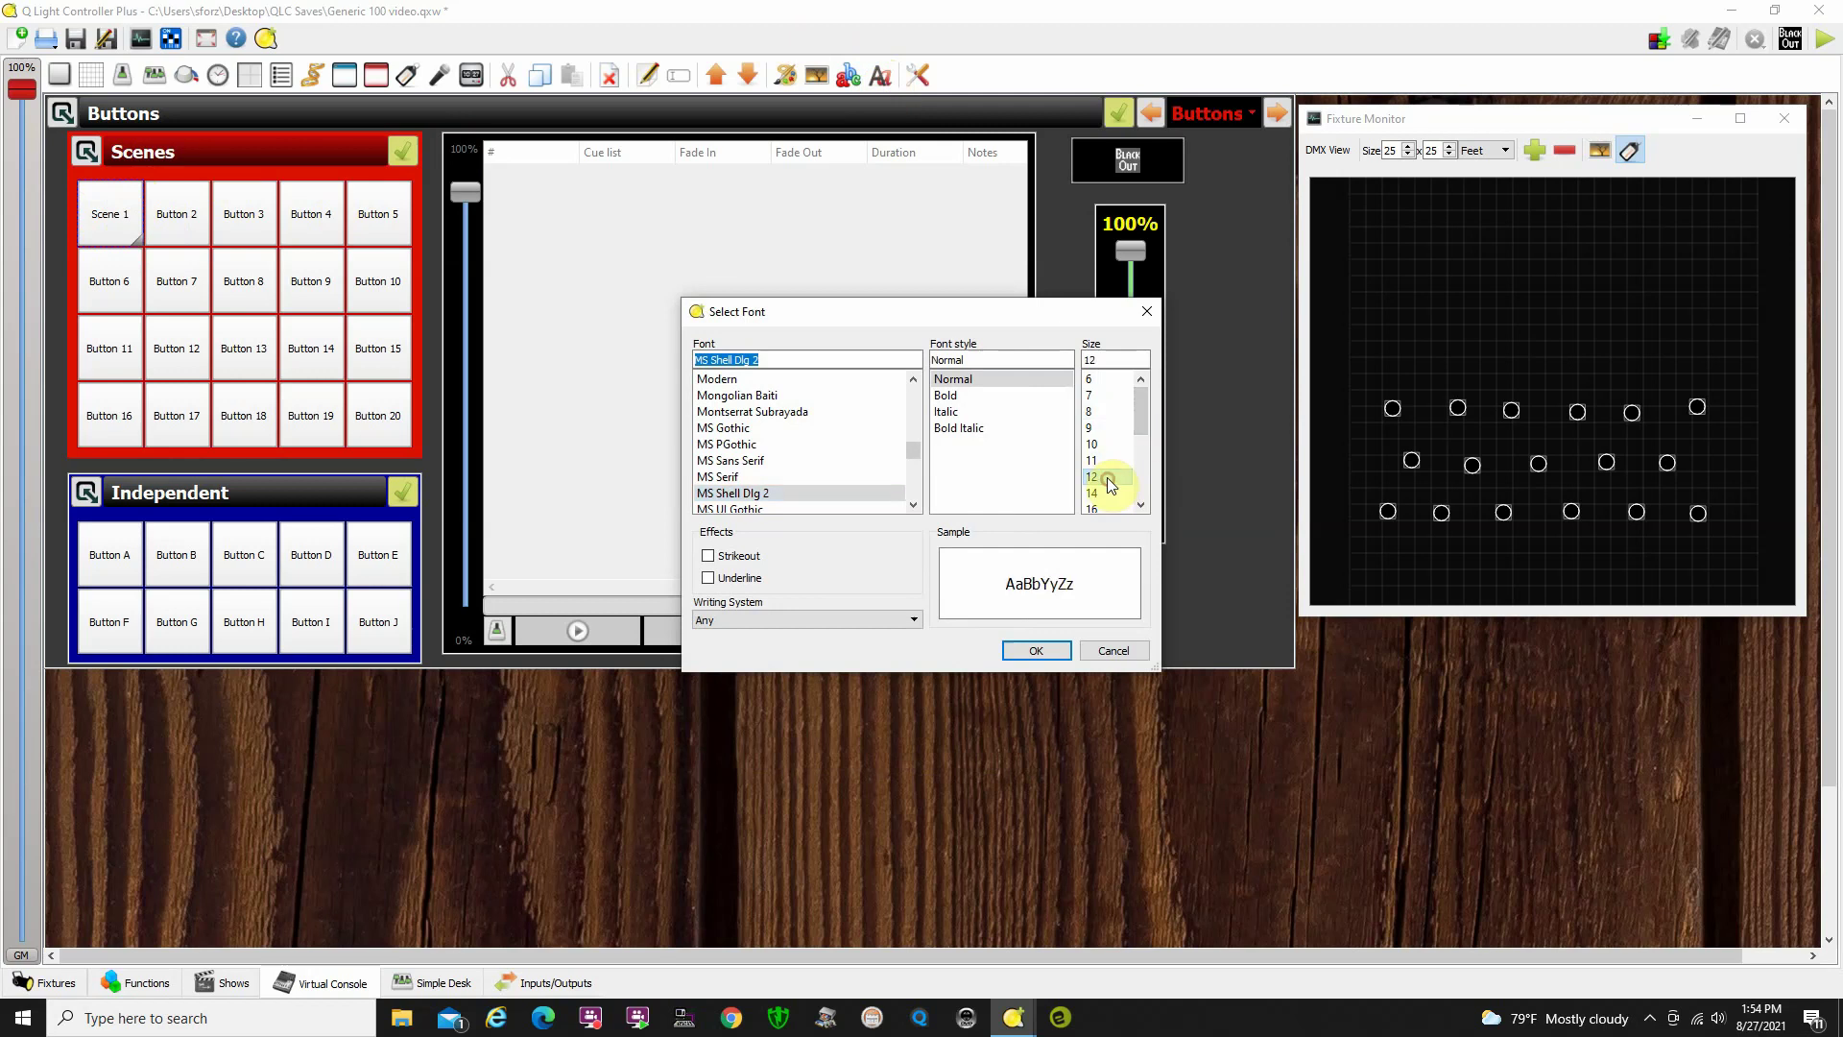
click(959, 401)
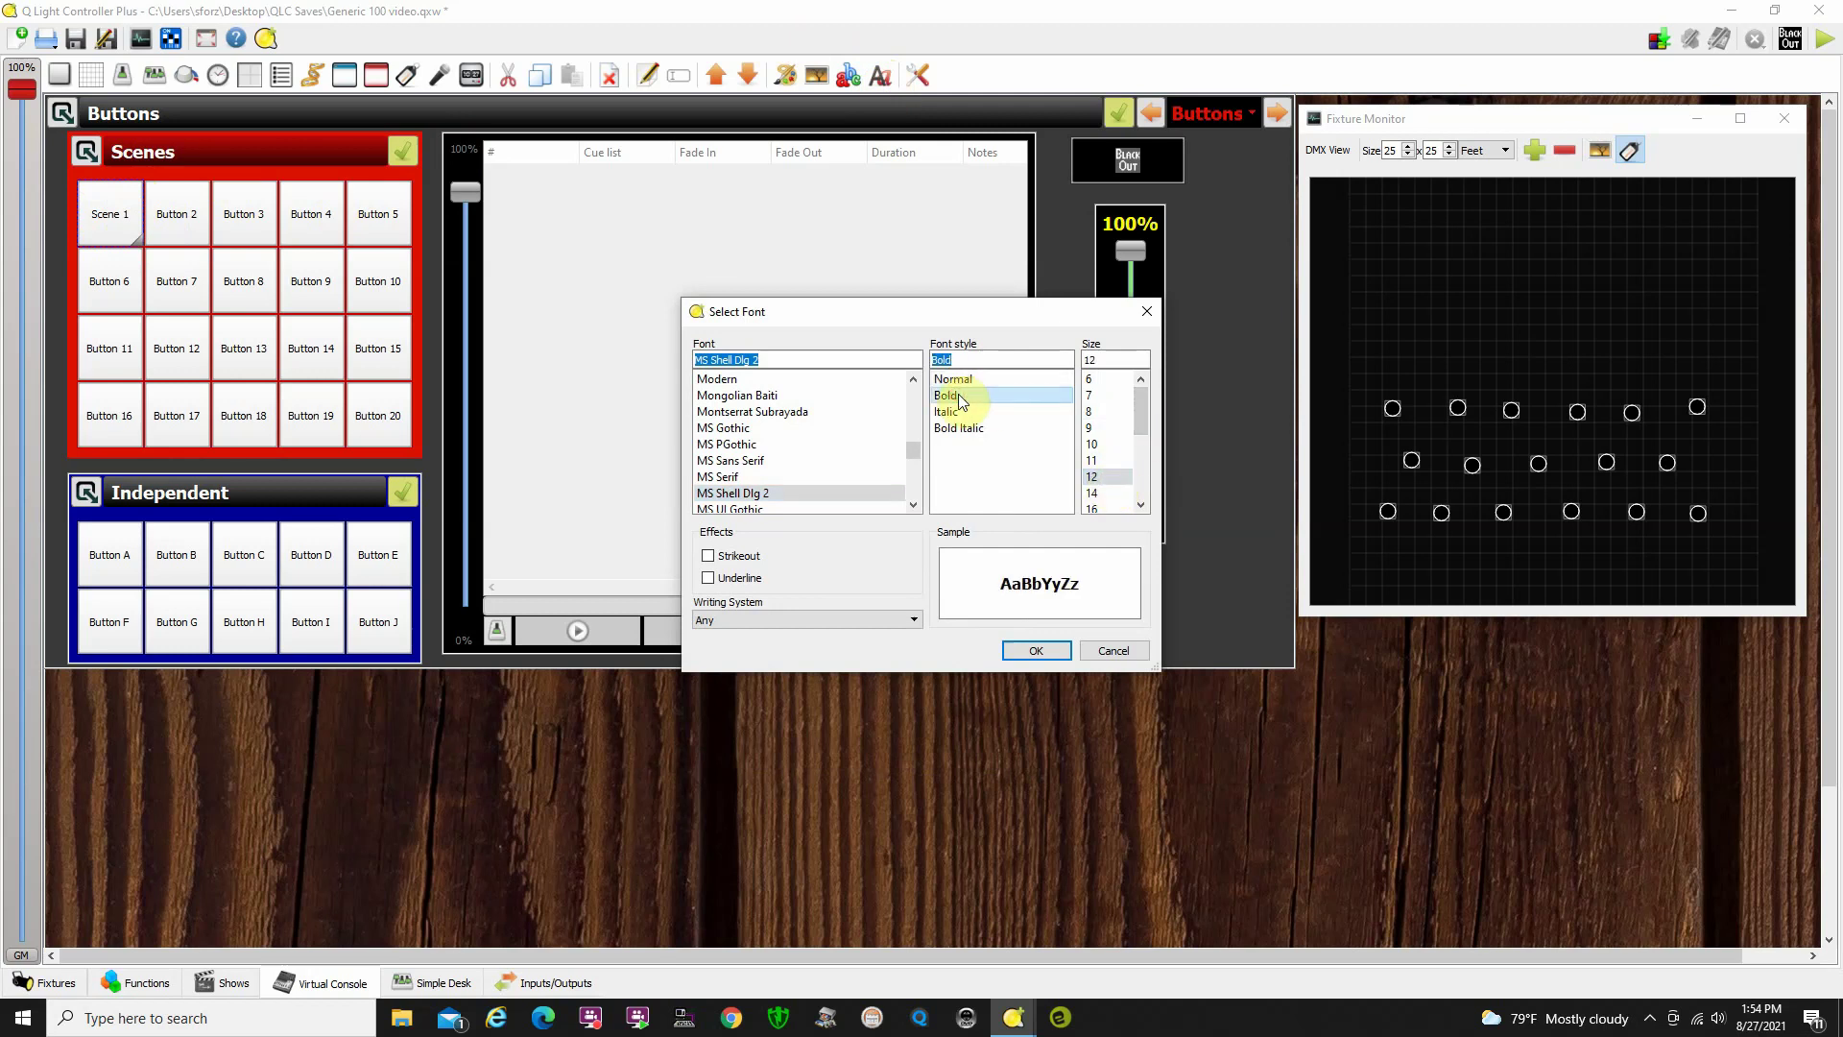
click(1037, 651)
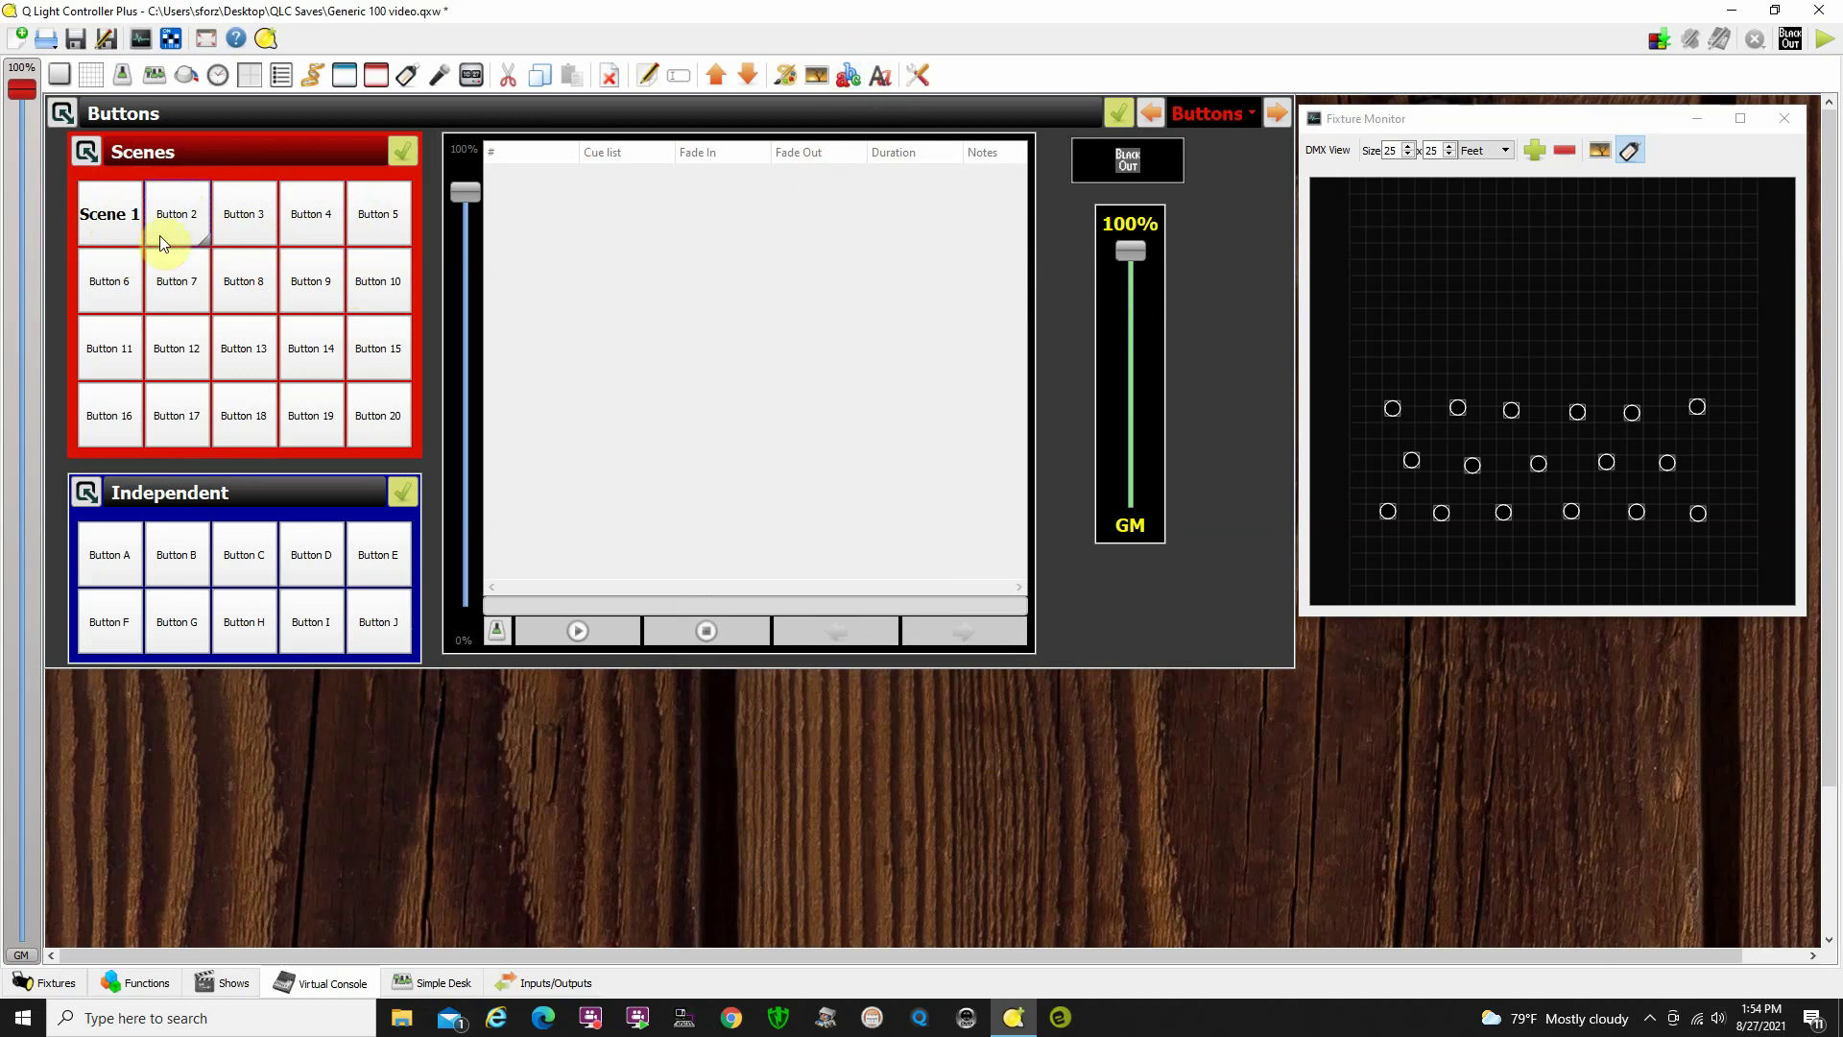
Give the Scene 1 button a lime background from the basic colour swatches.
click(123, 238)
click(846, 76)
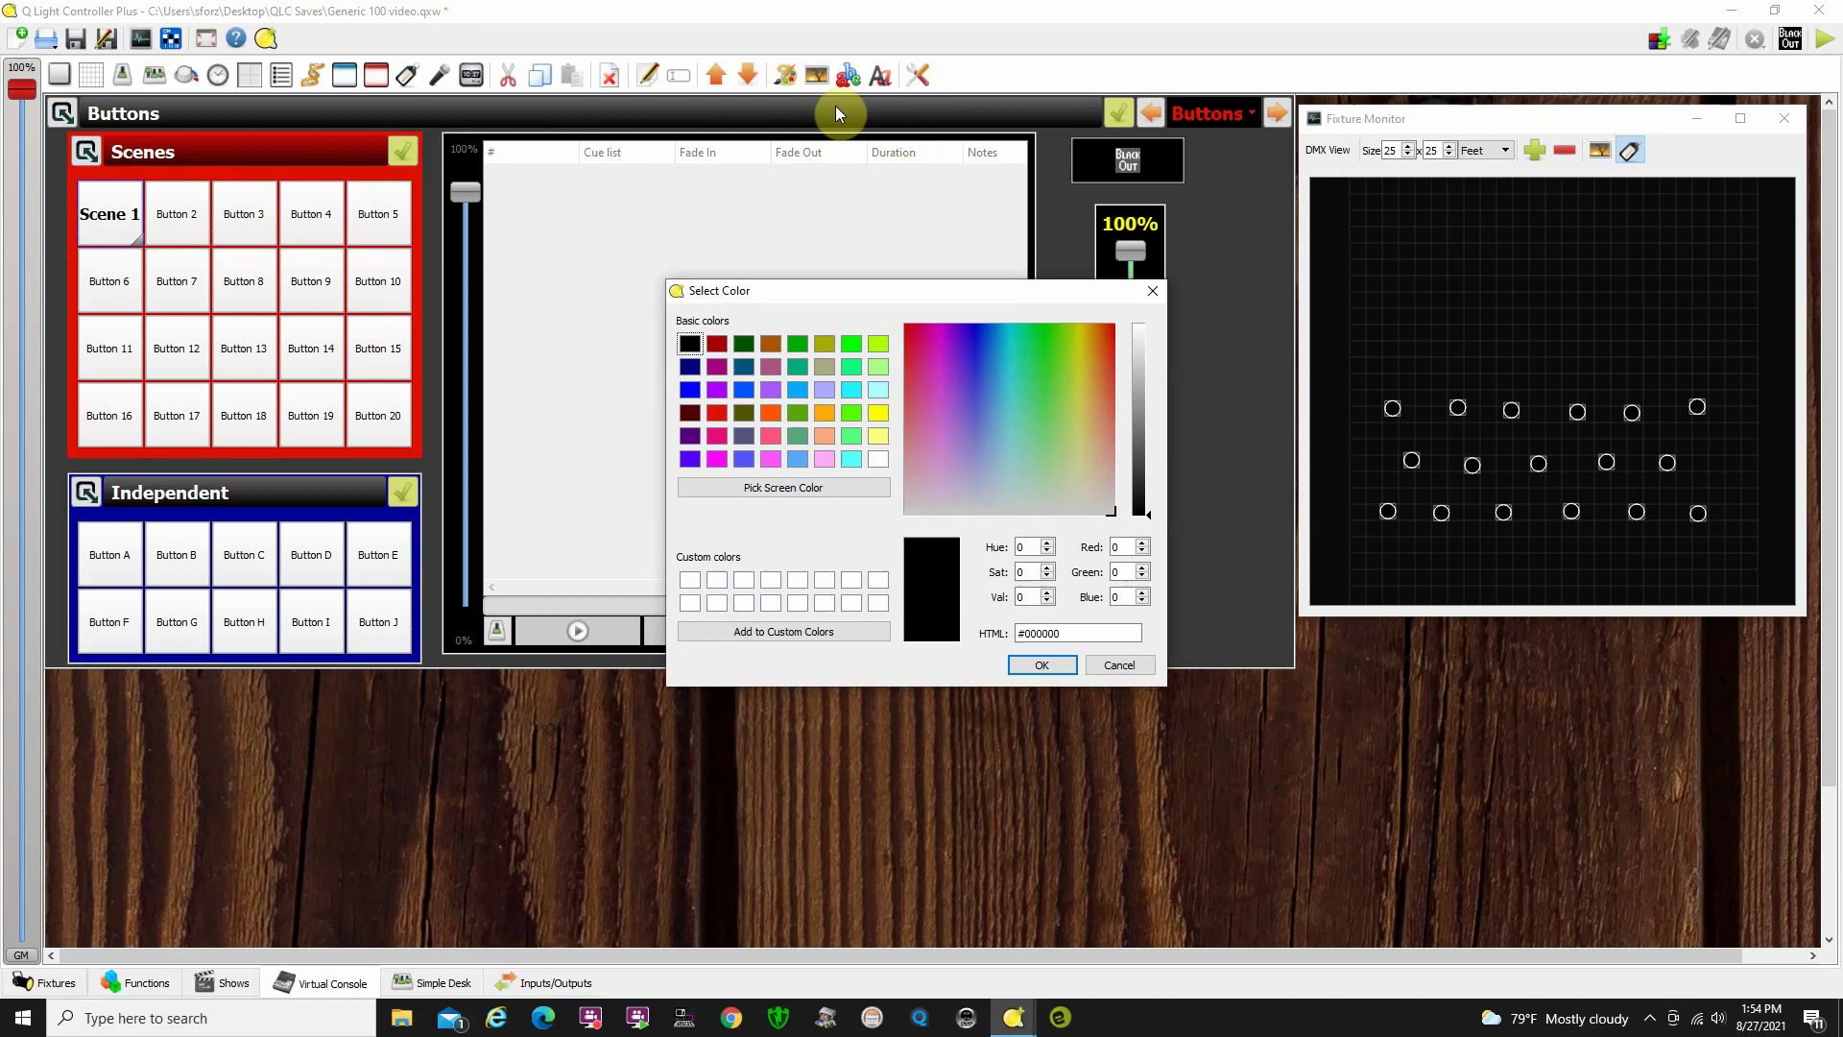
click(1156, 291)
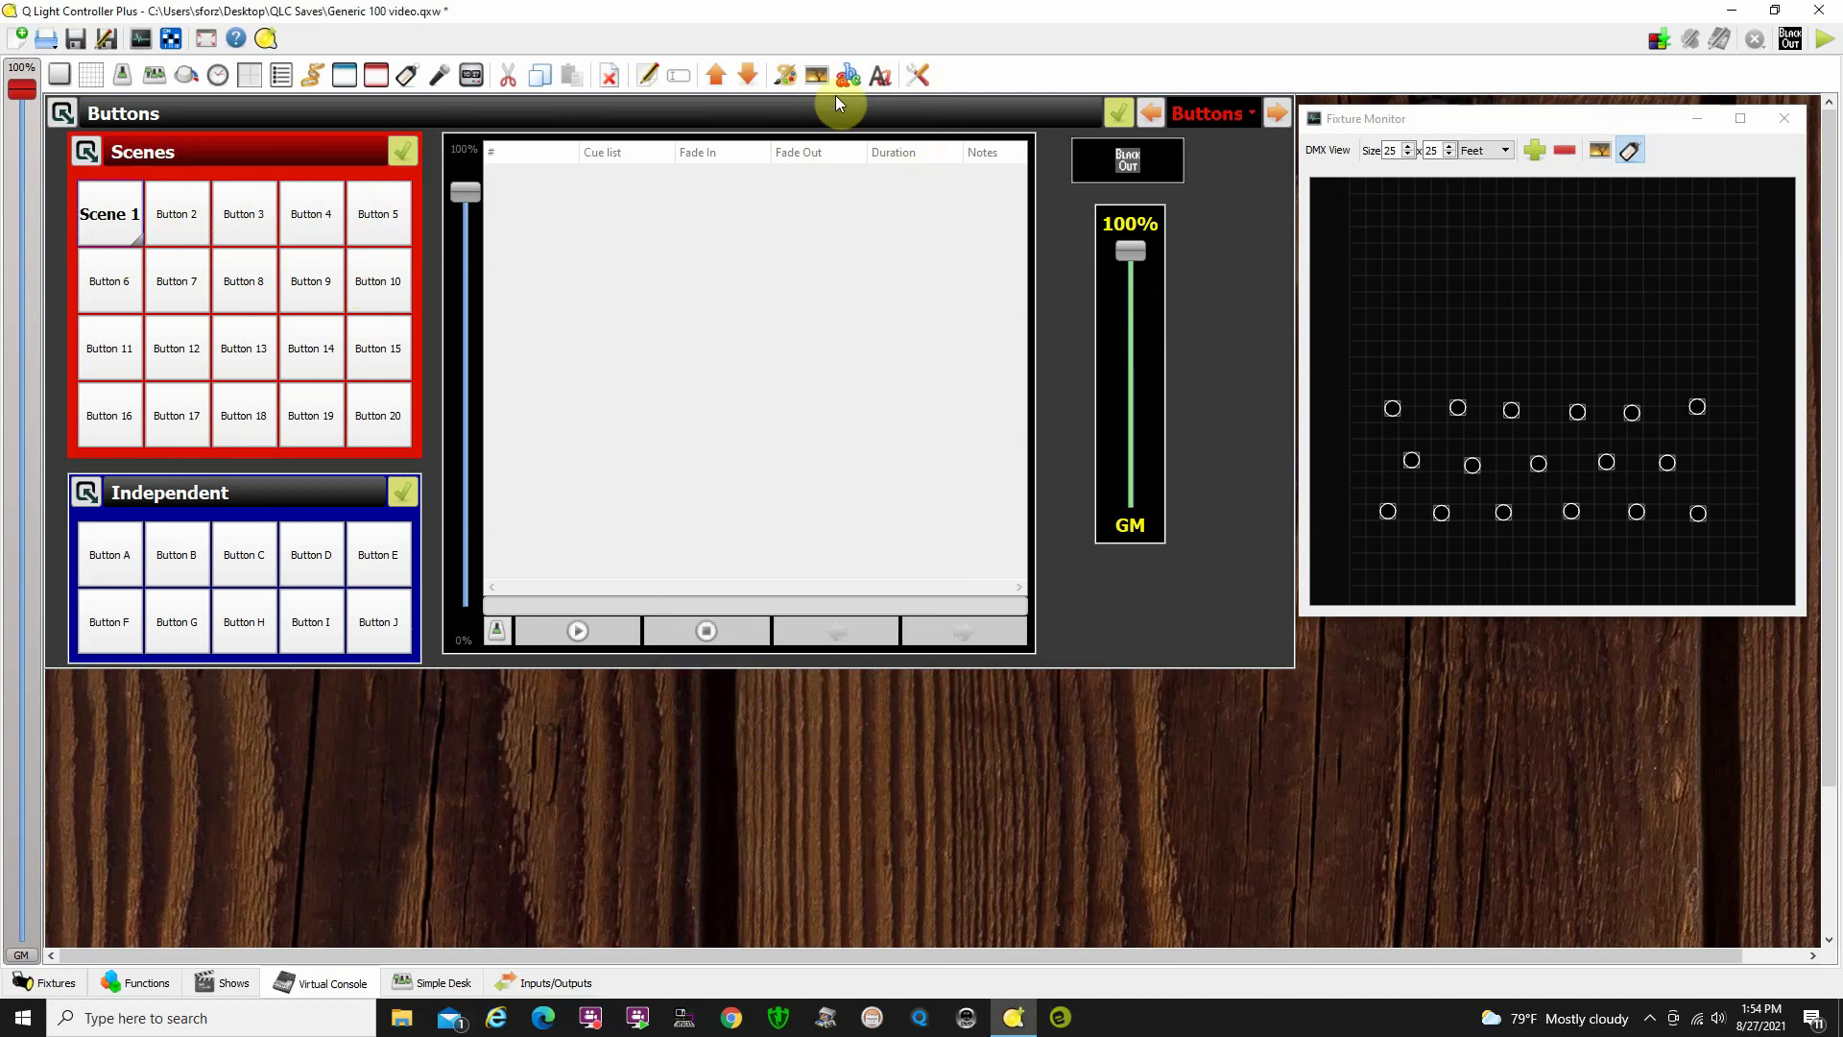
click(779, 80)
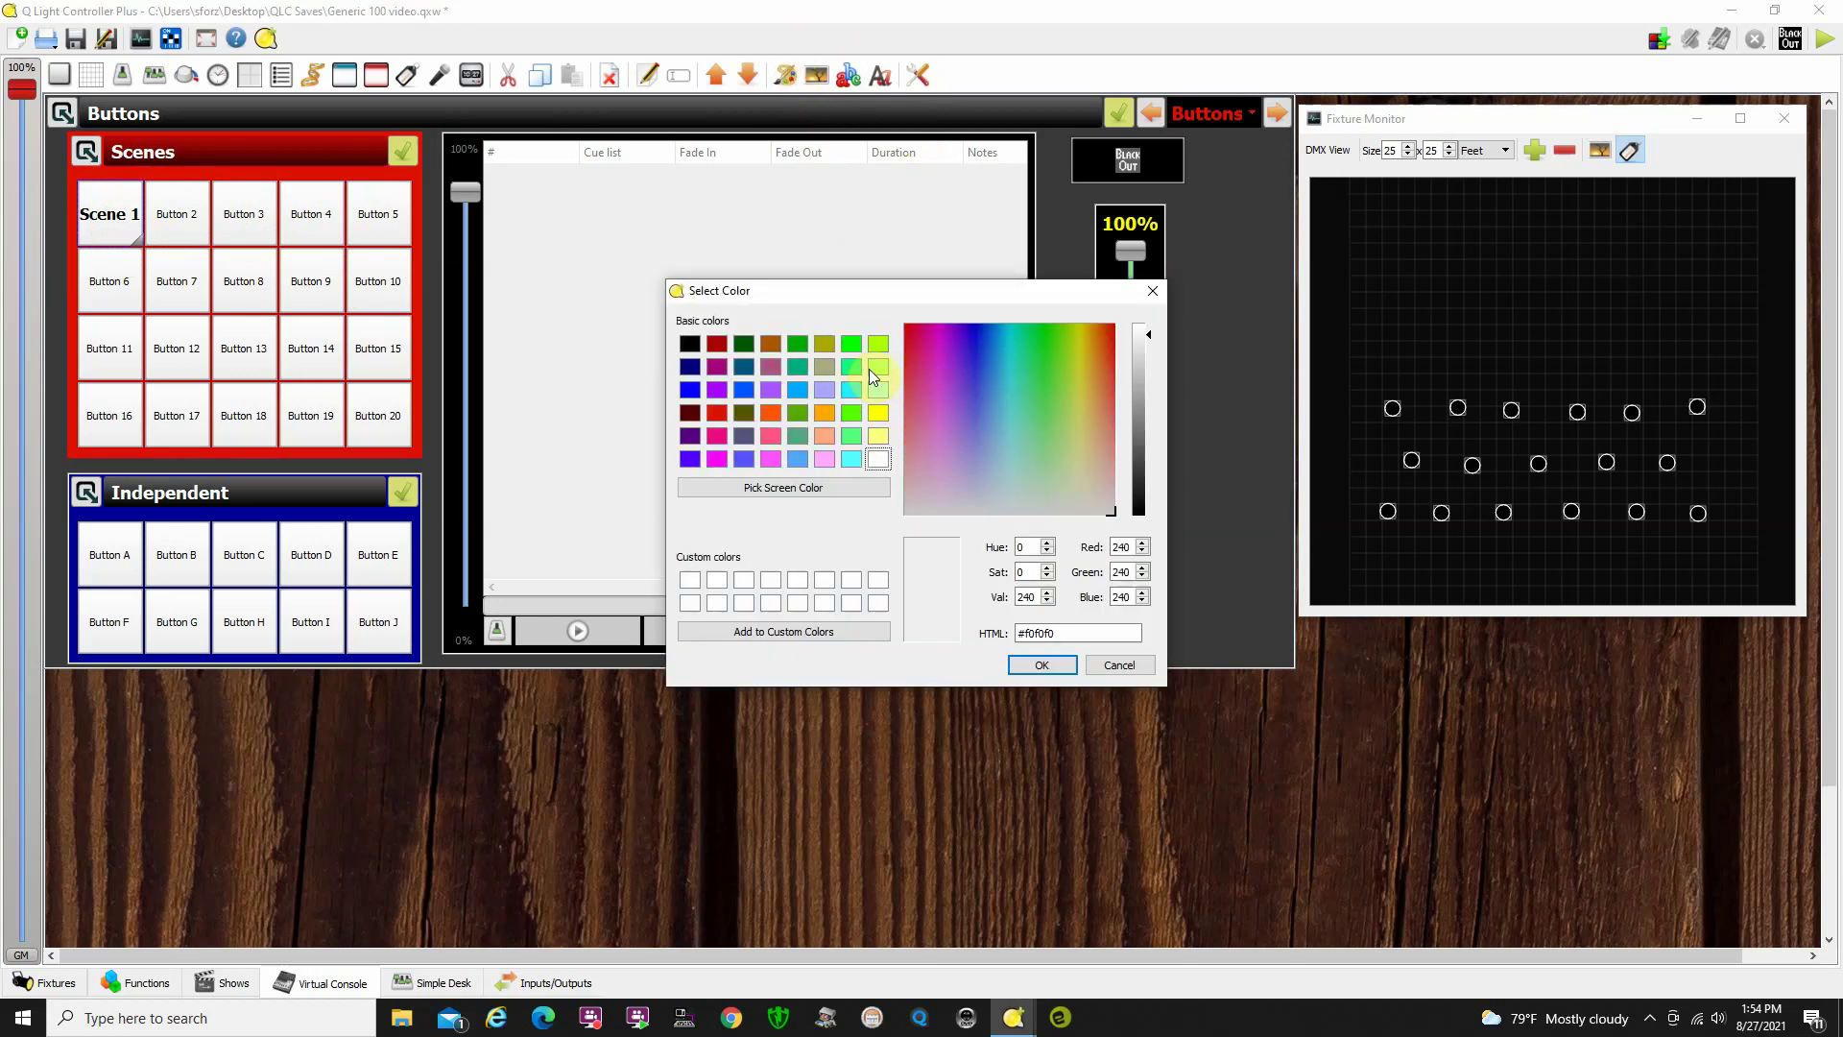
click(878, 343)
click(1056, 665)
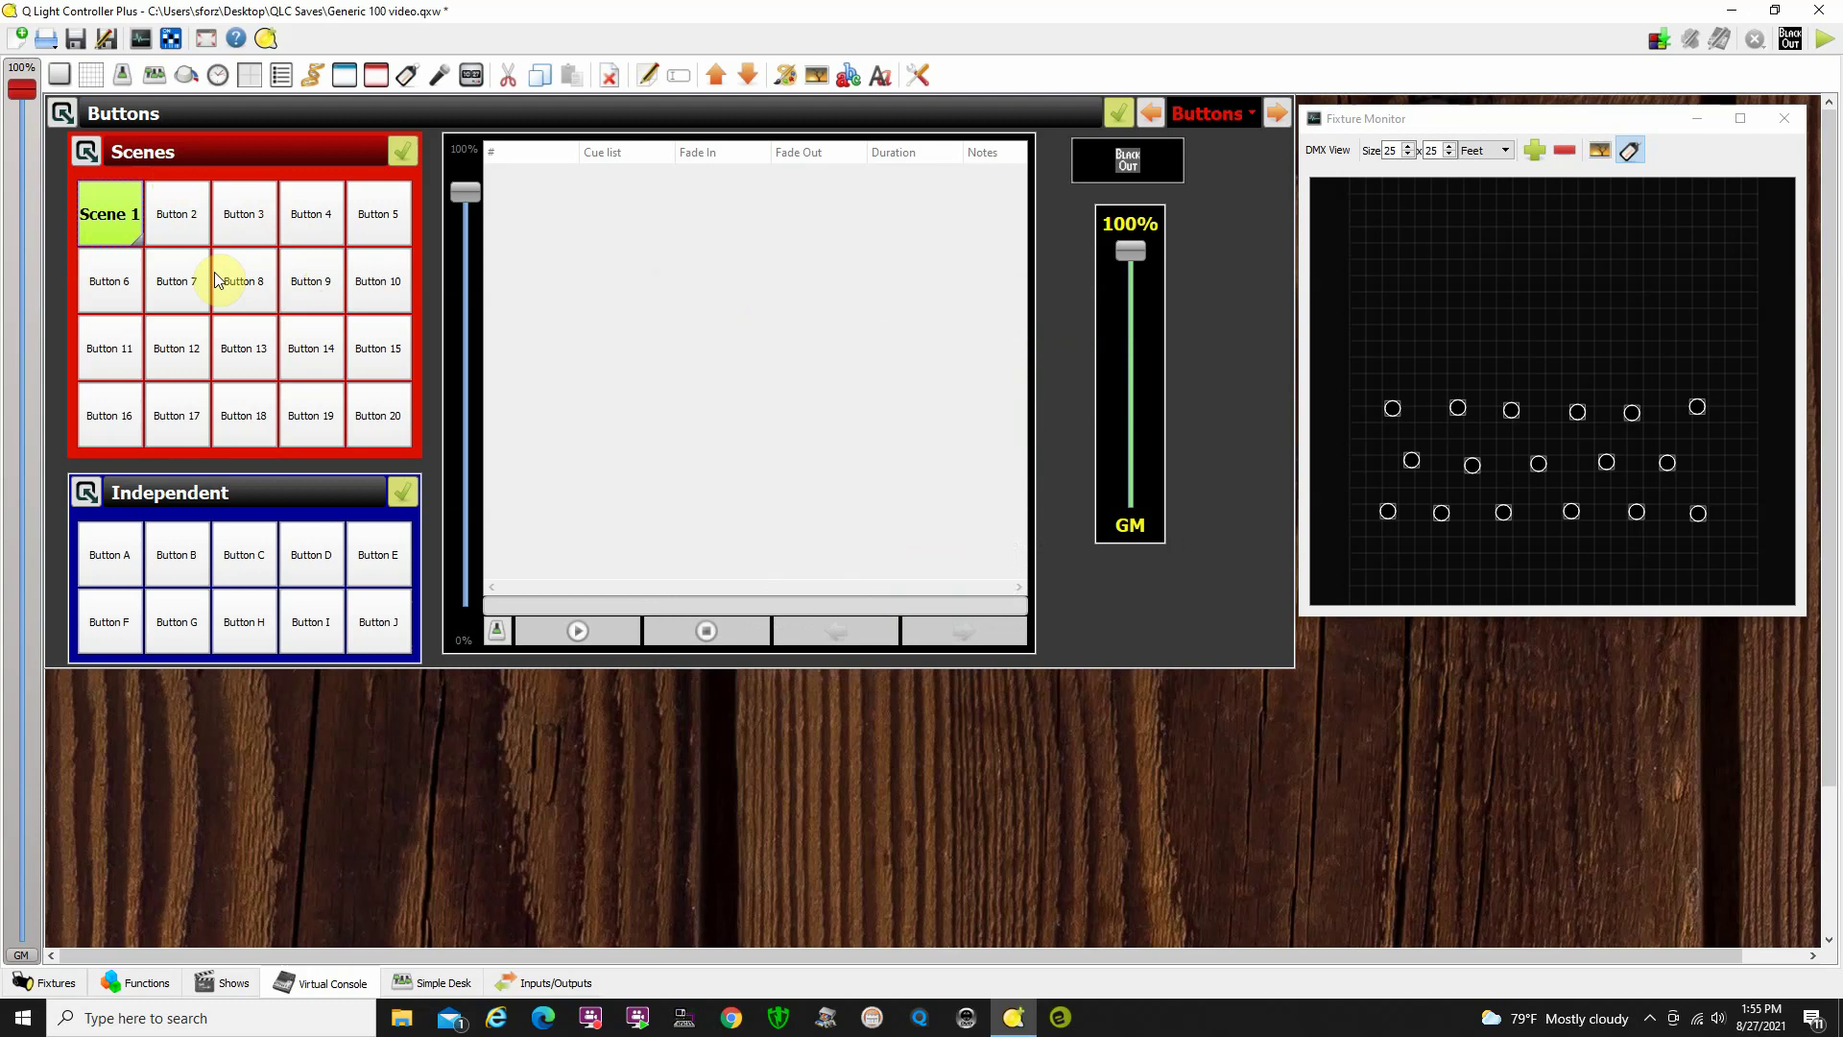
Assign the Scene2 function to Button 2 and relabel it 'Scene 2'.
double_click(184, 224)
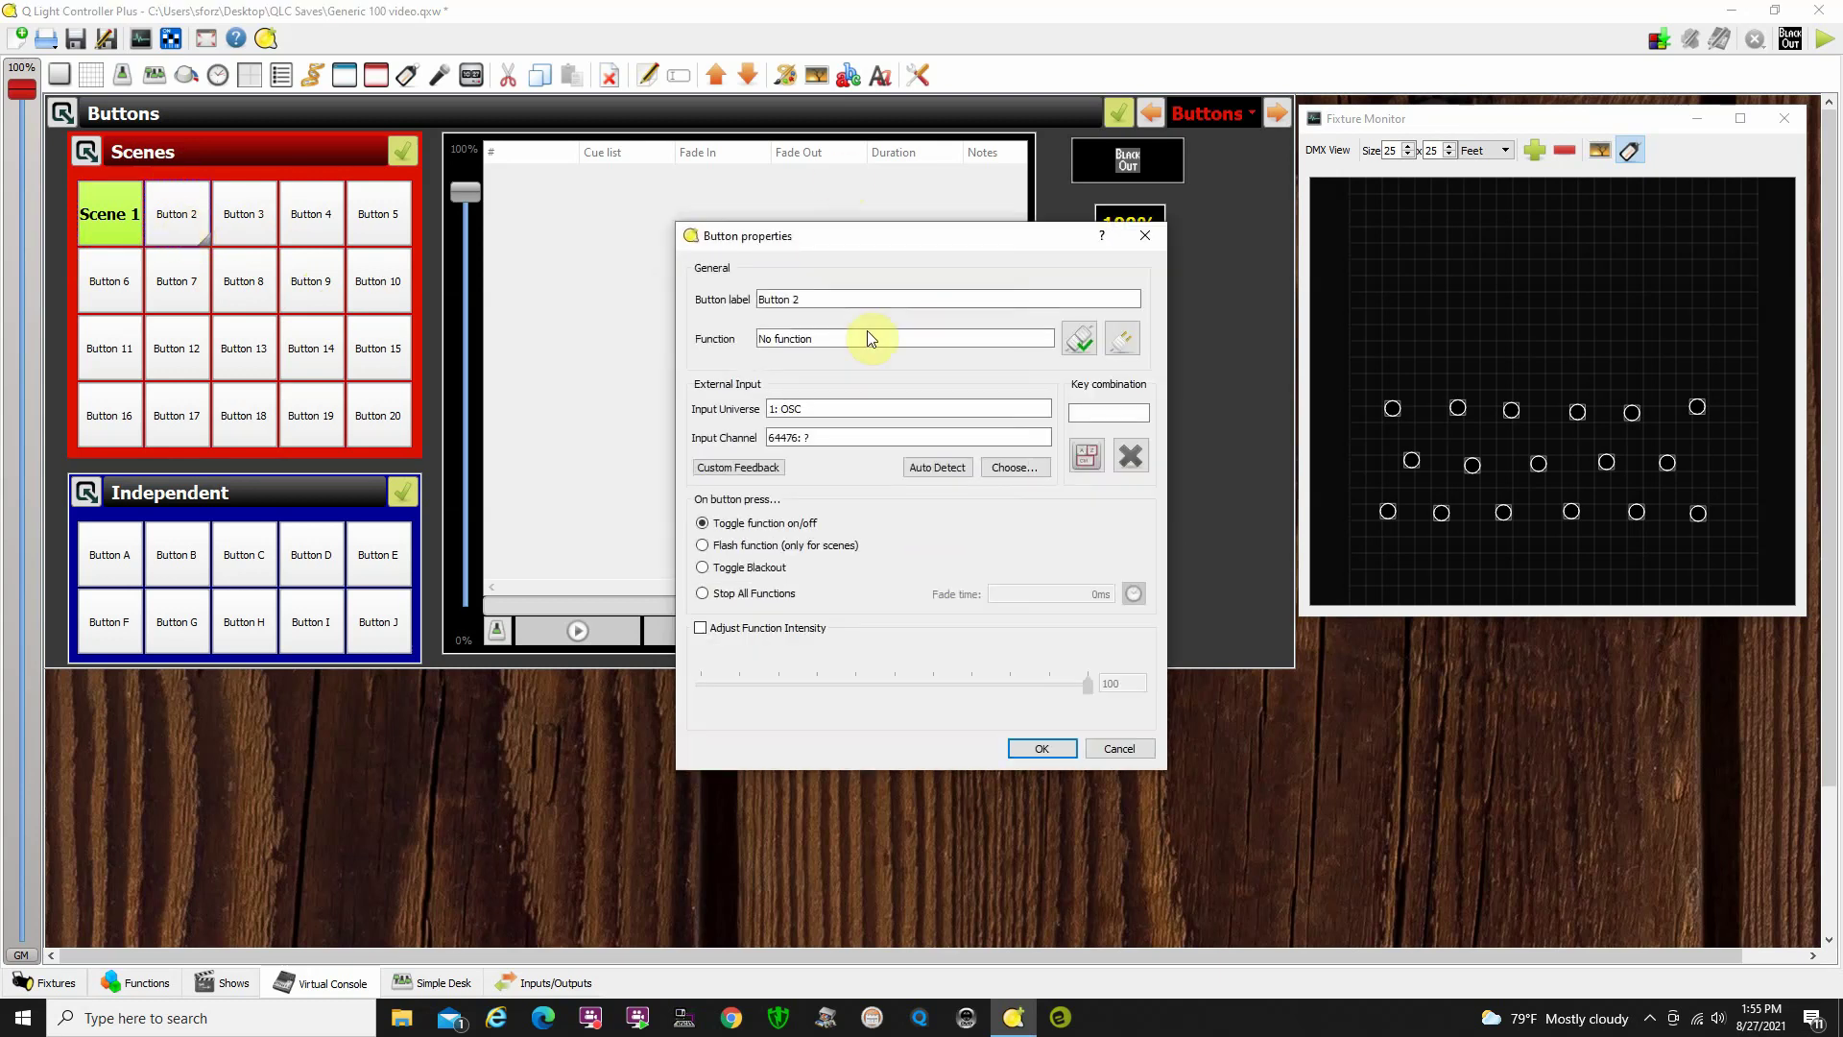
click(1078, 336)
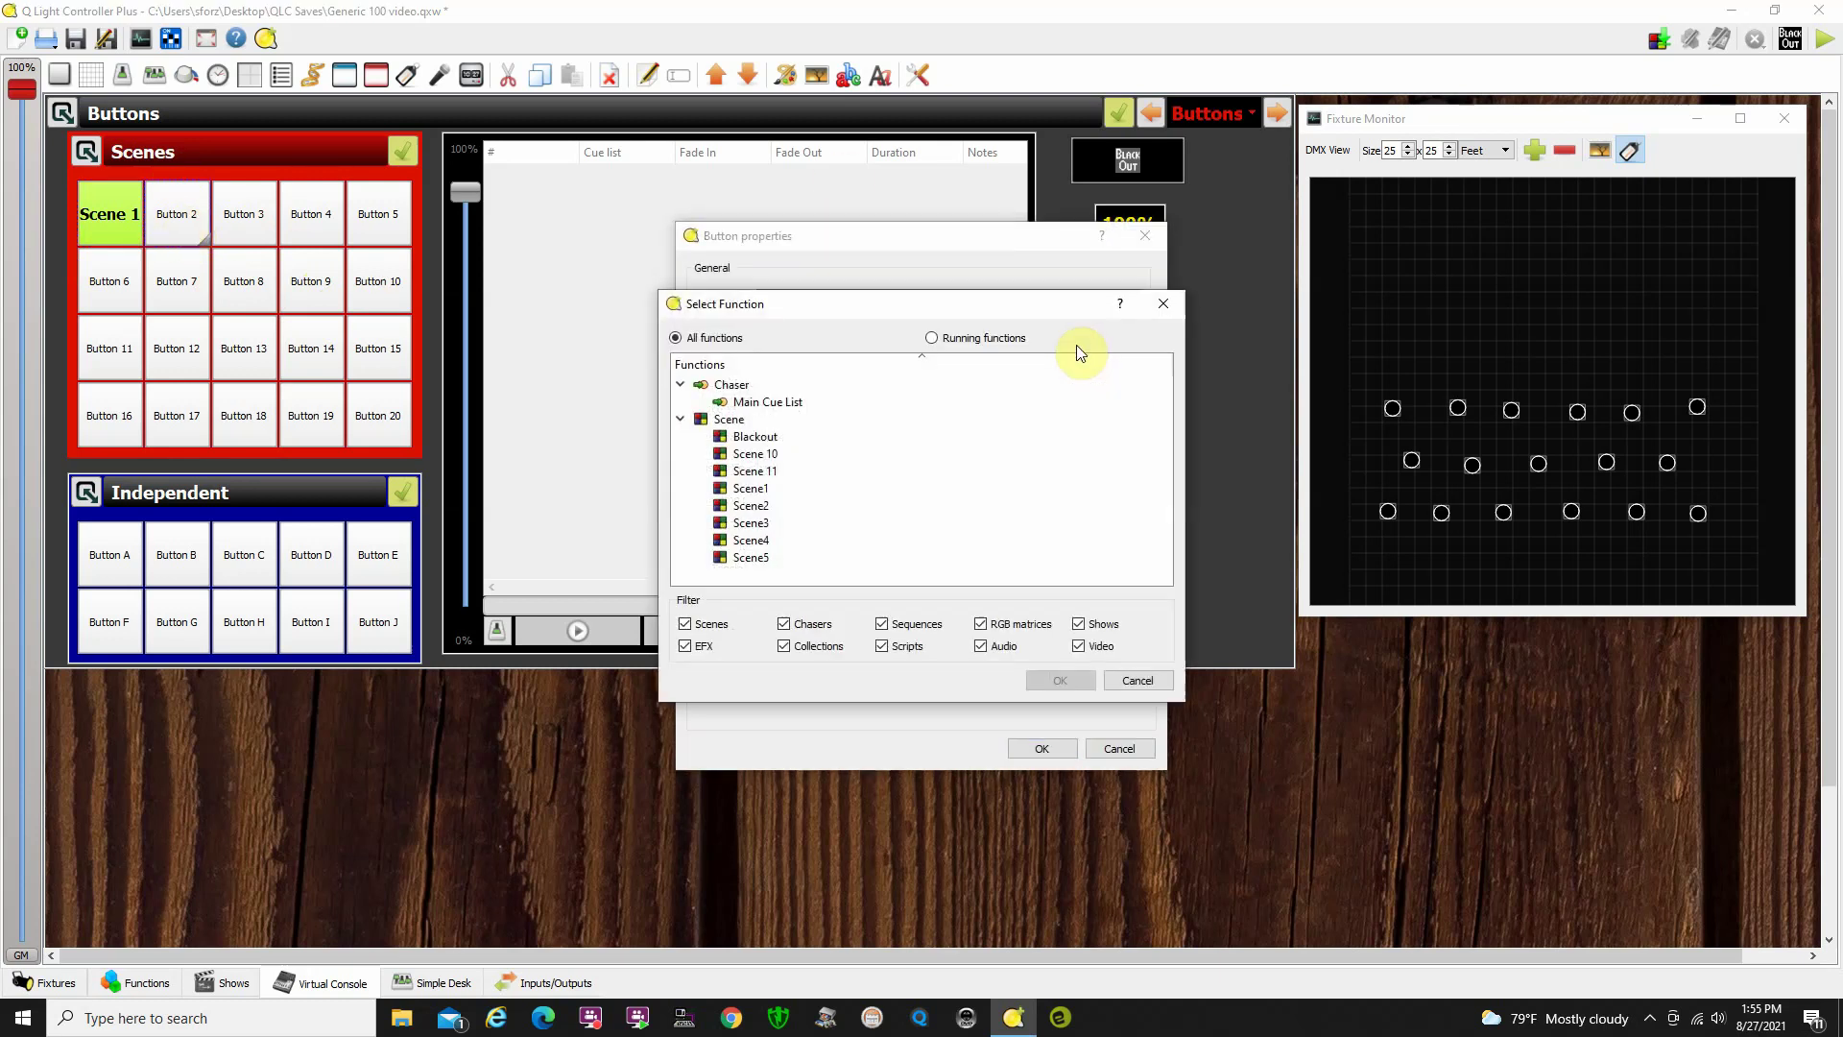
click(789, 506)
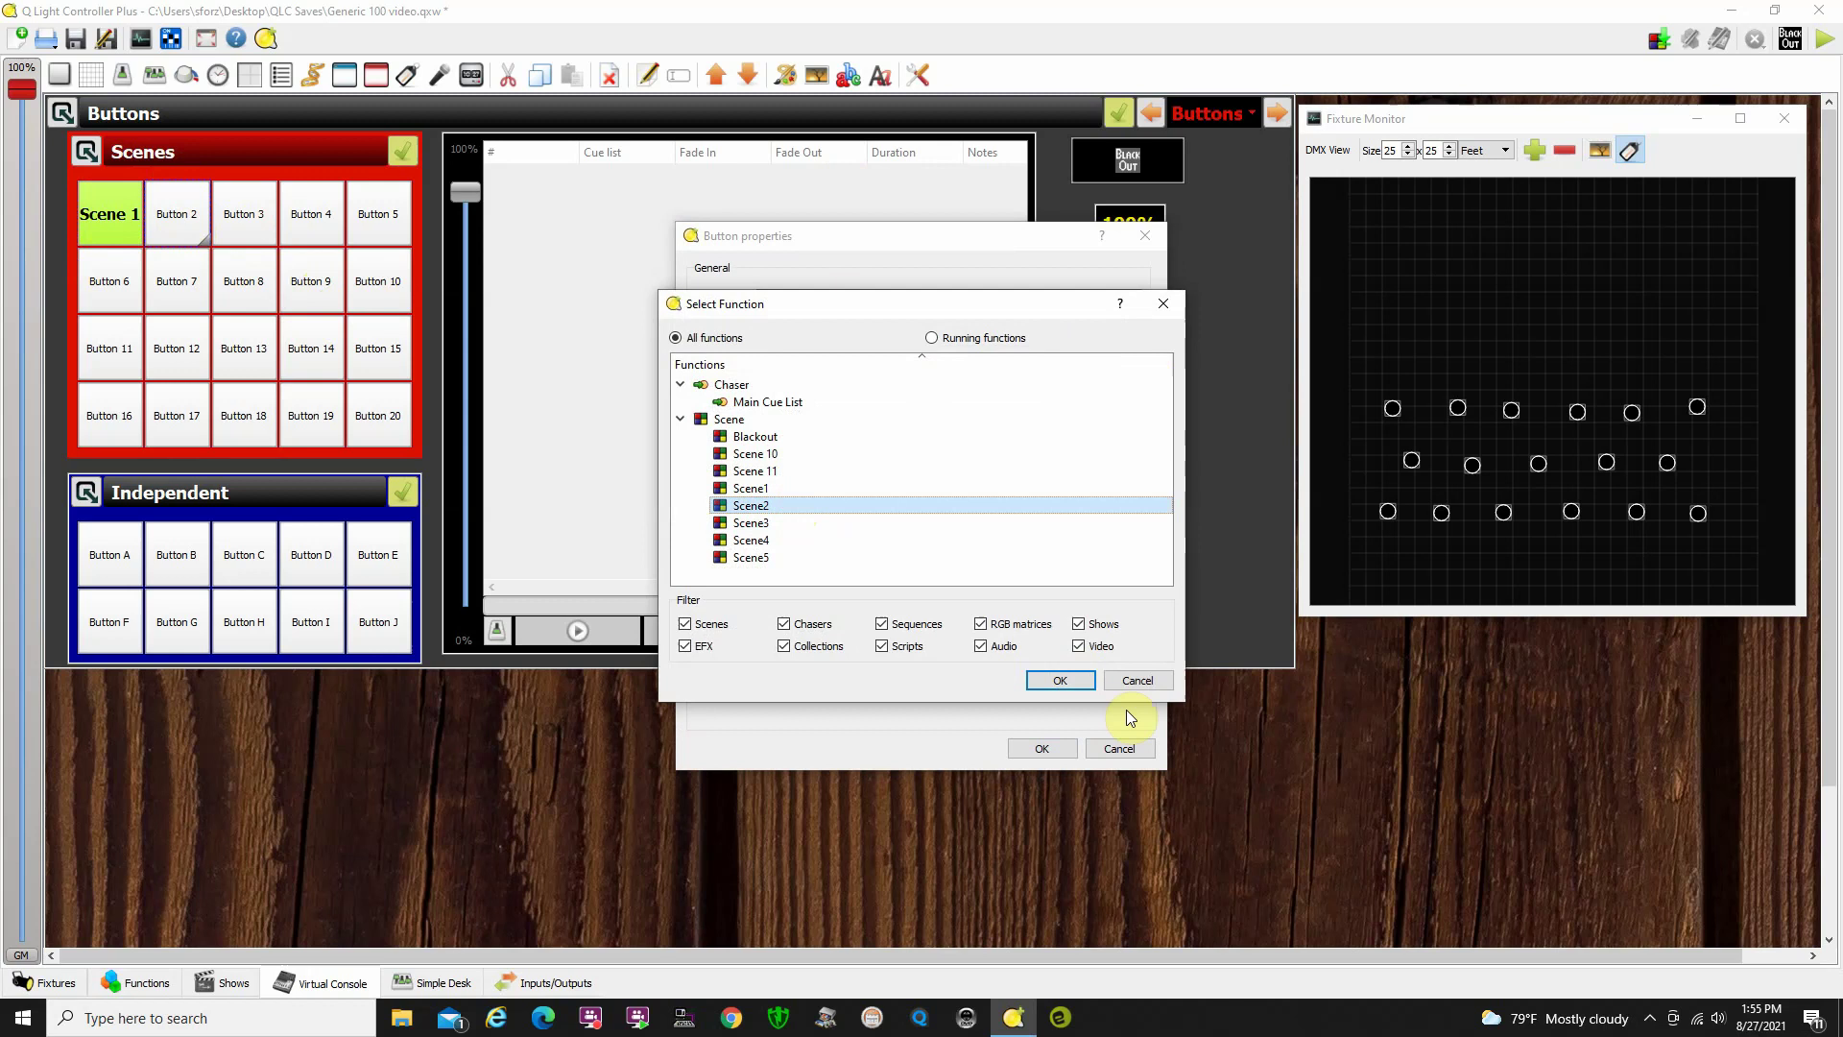
click(1061, 680)
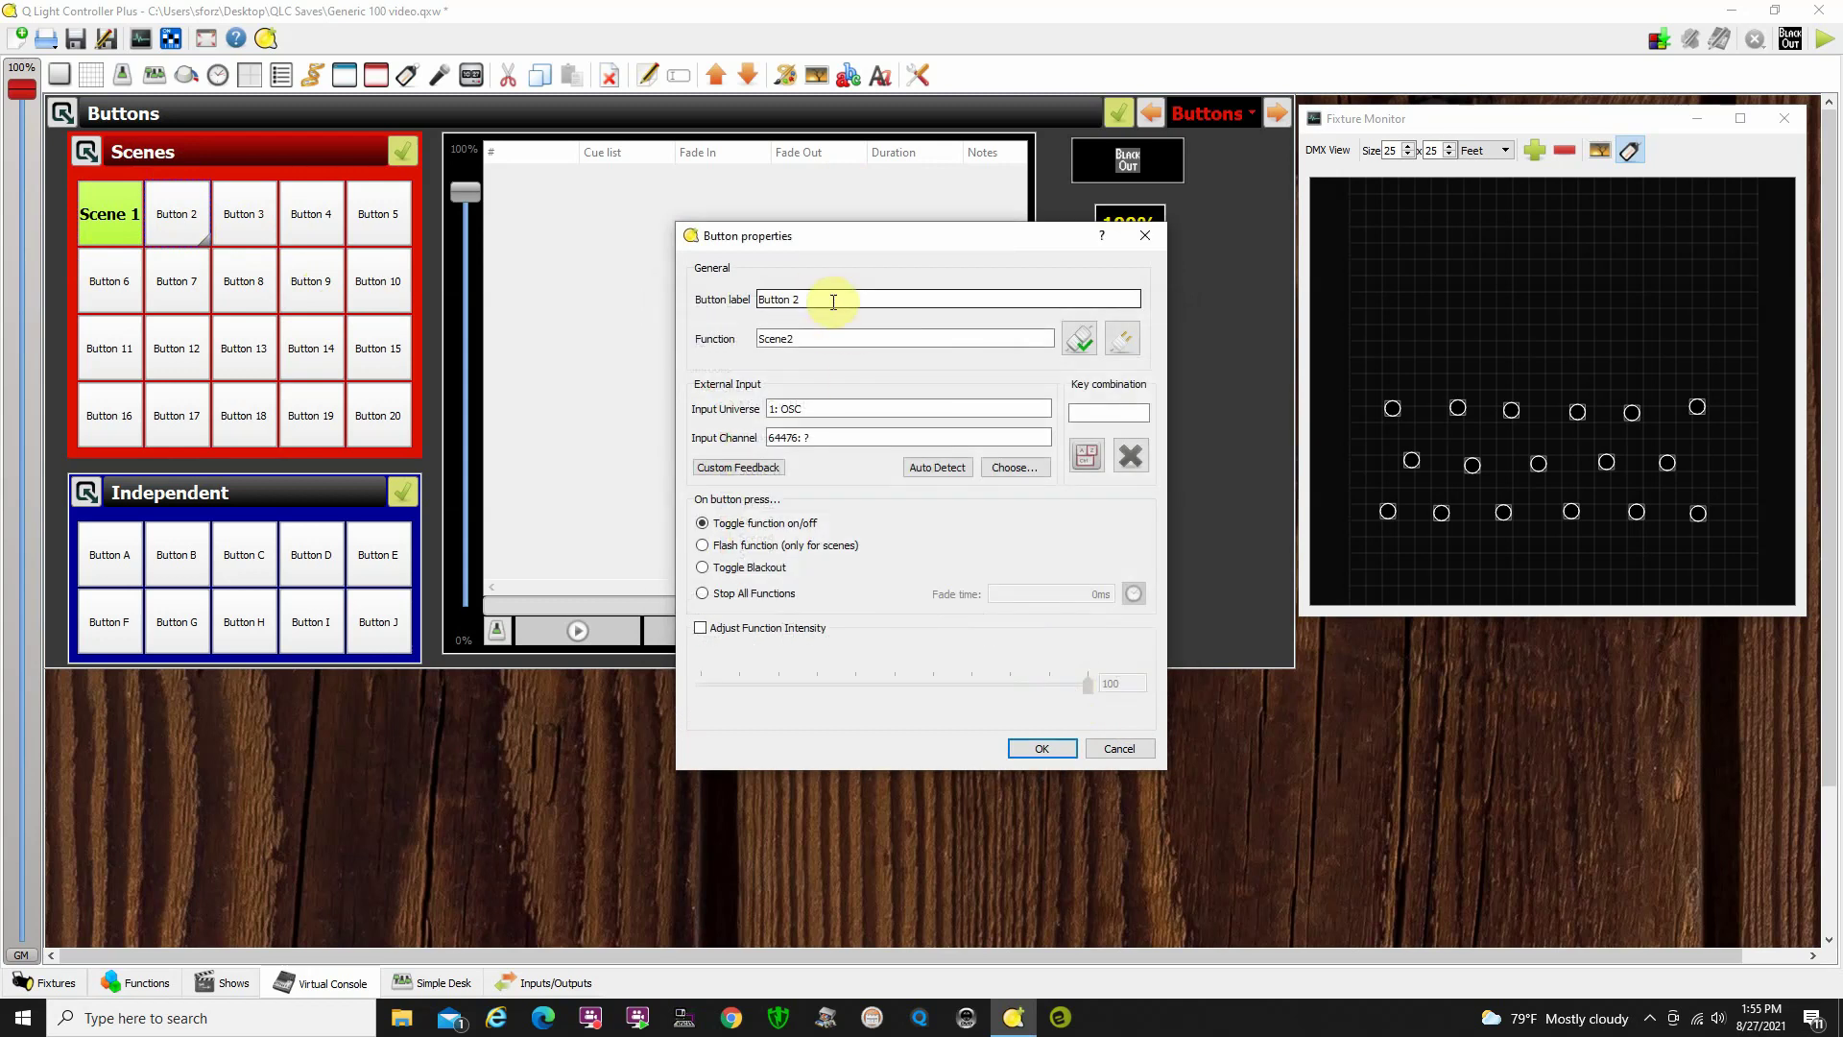
drag(827, 300, 746, 300)
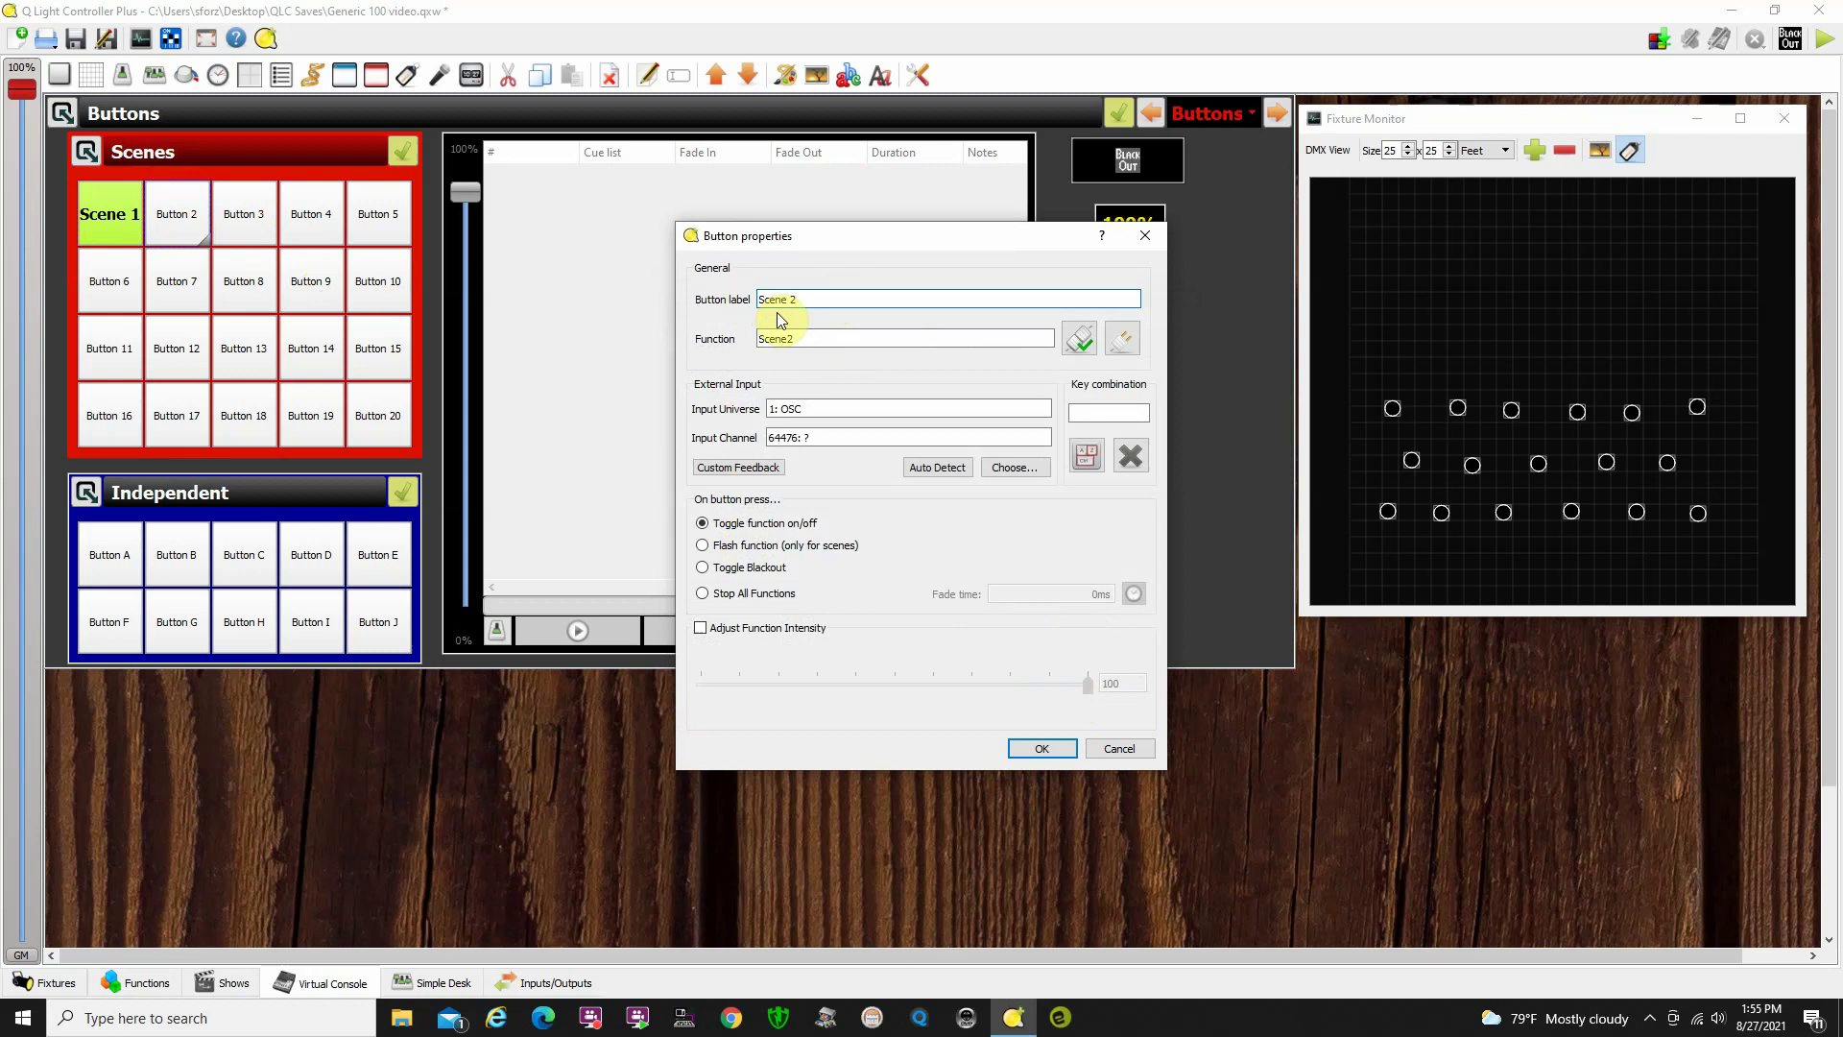
key(Return)
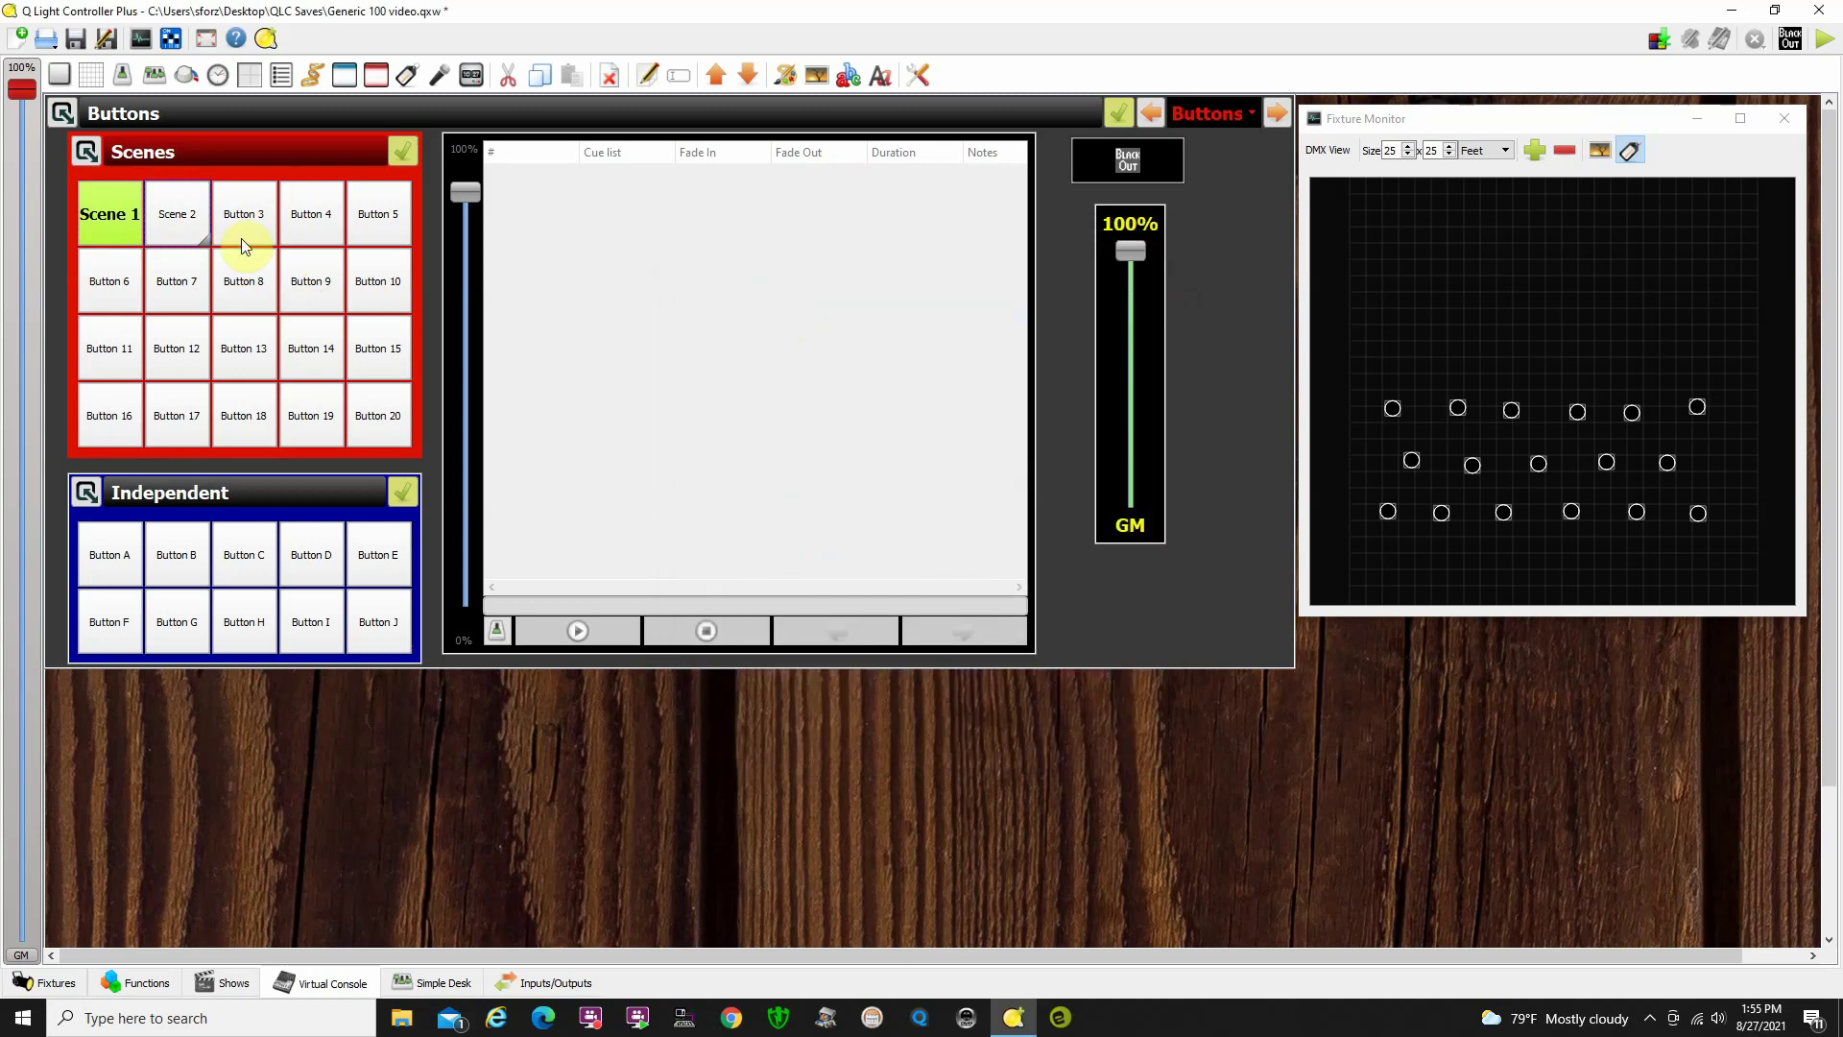
Assign the Scene5 function to Button 3 and relabel it 'Comic'.
double_click(256, 228)
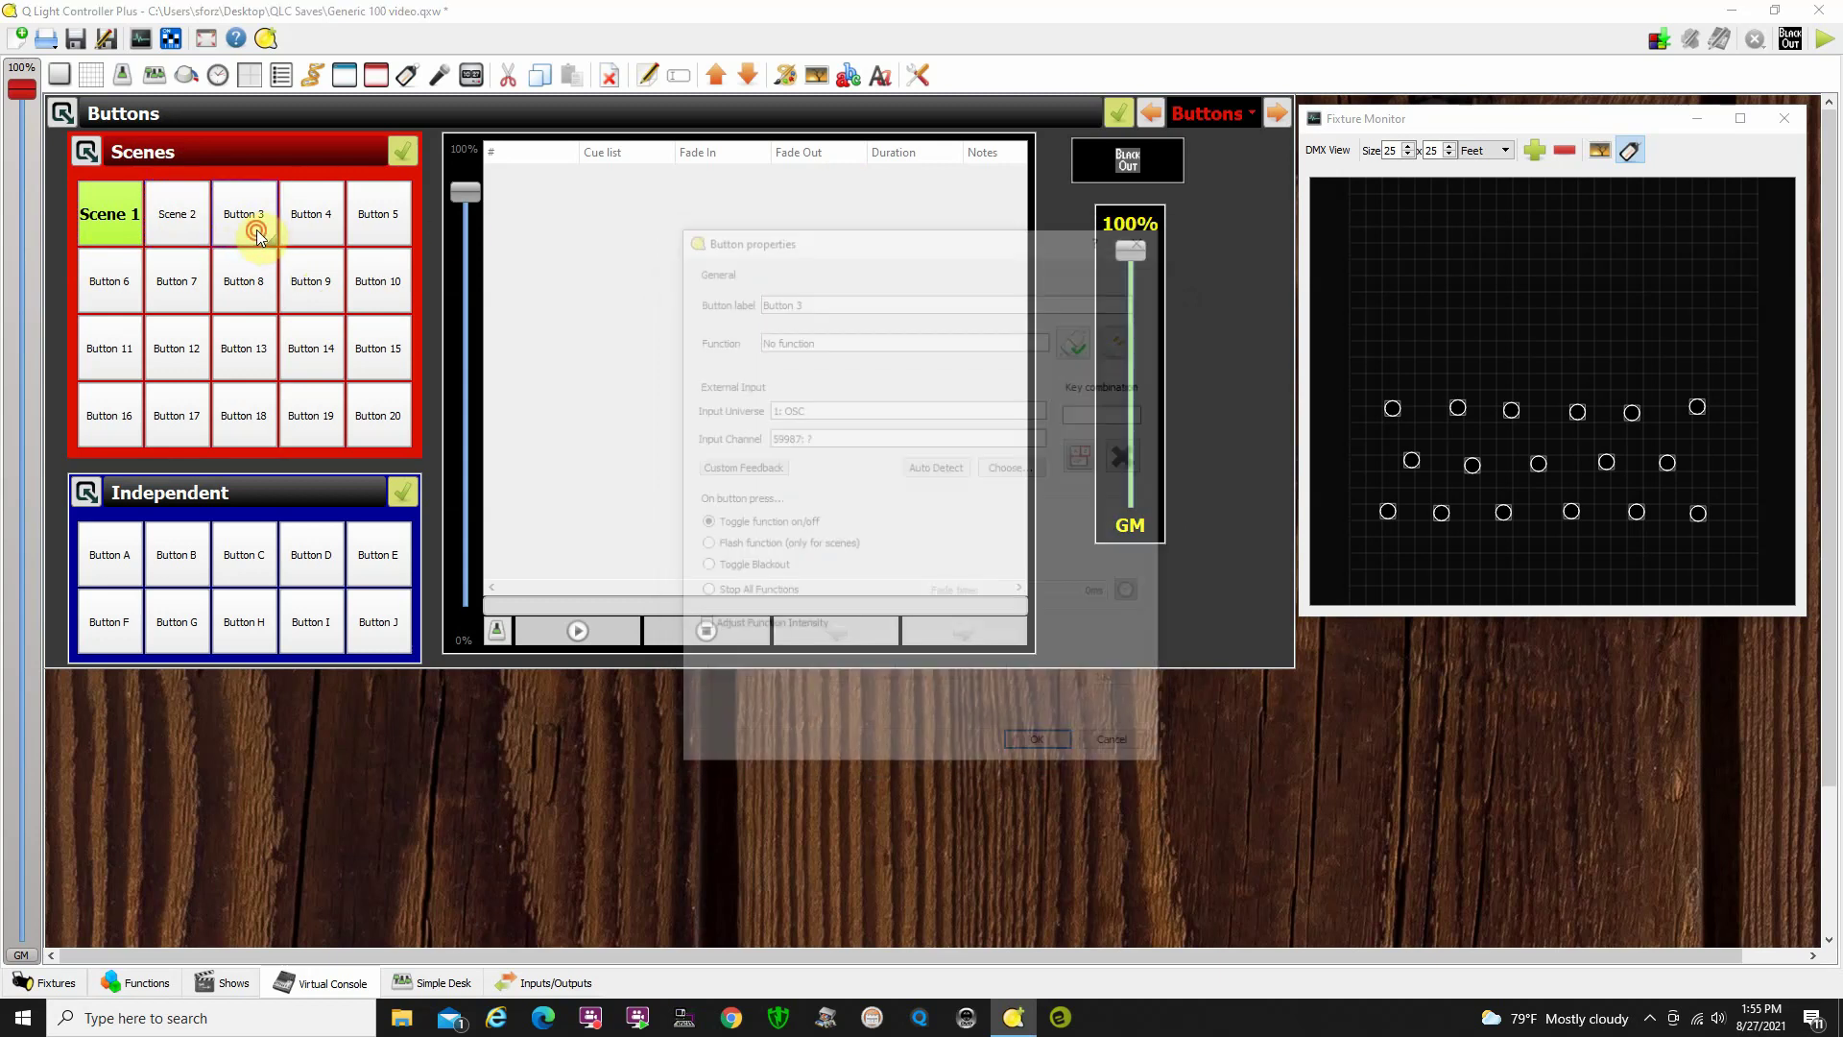
click(1079, 338)
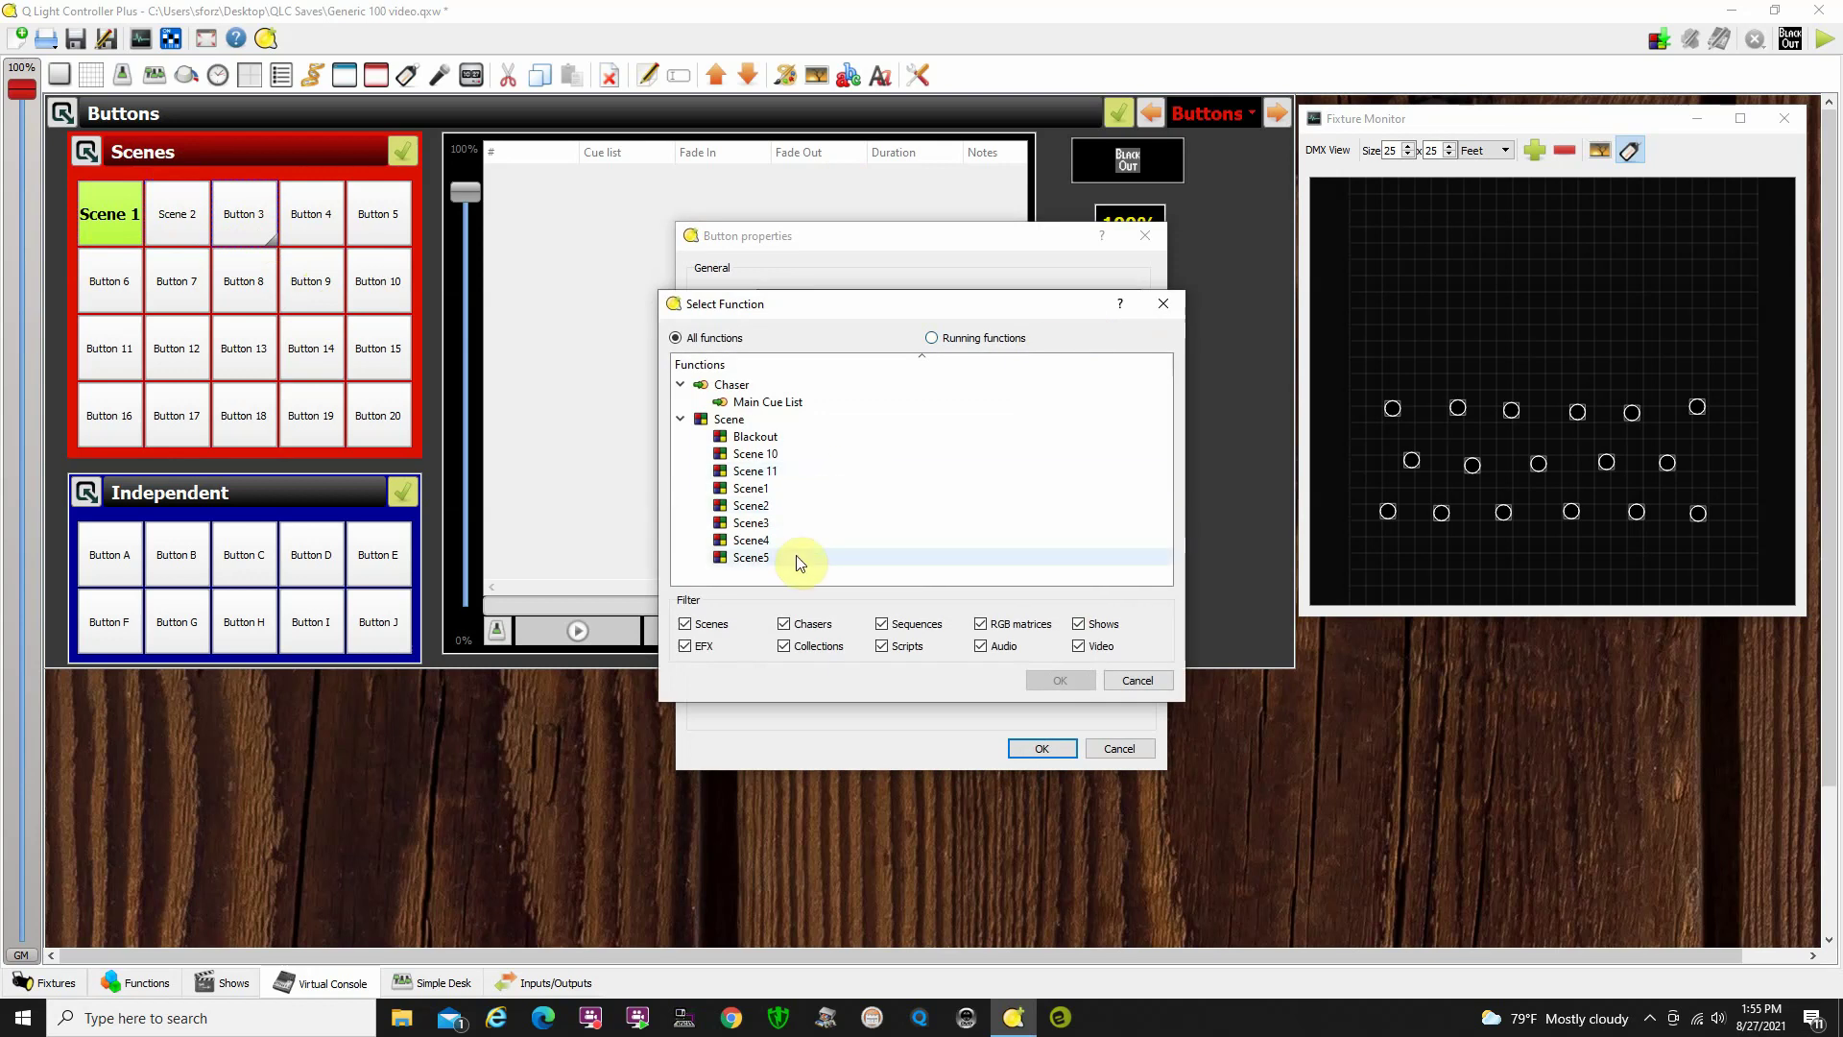
click(797, 557)
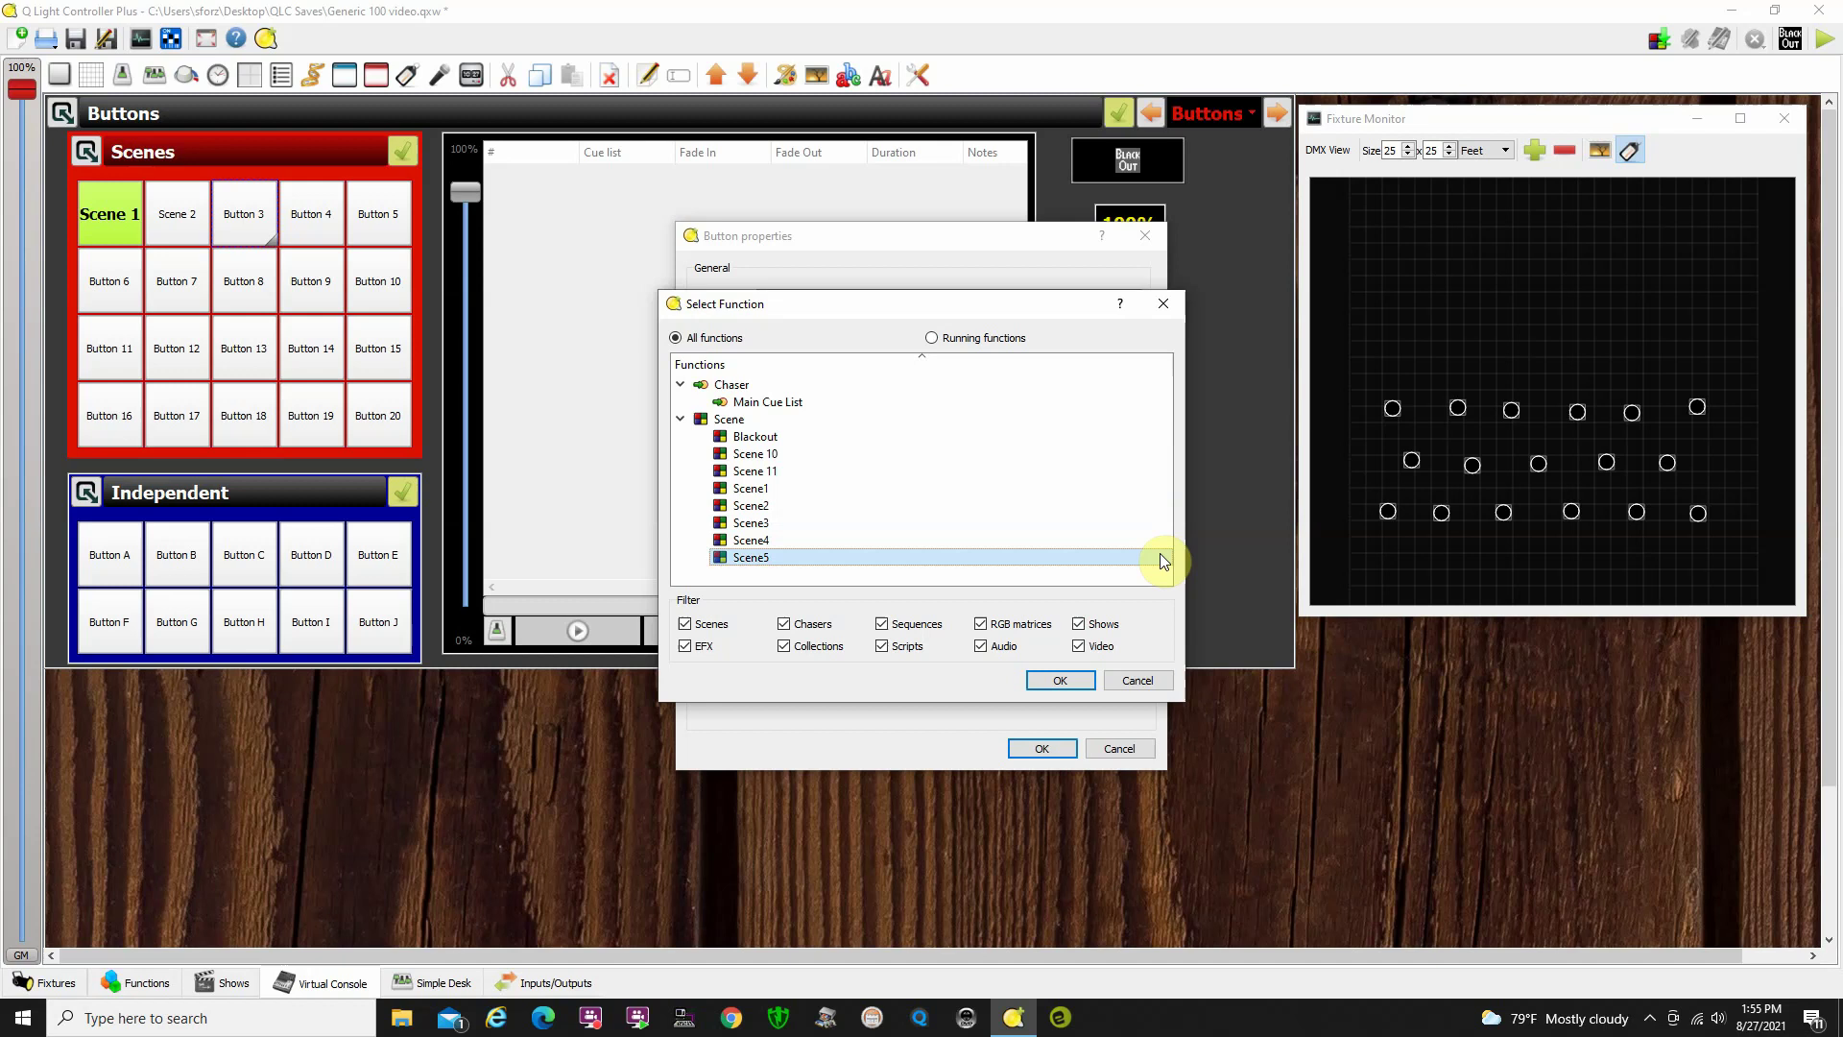
click(1068, 679)
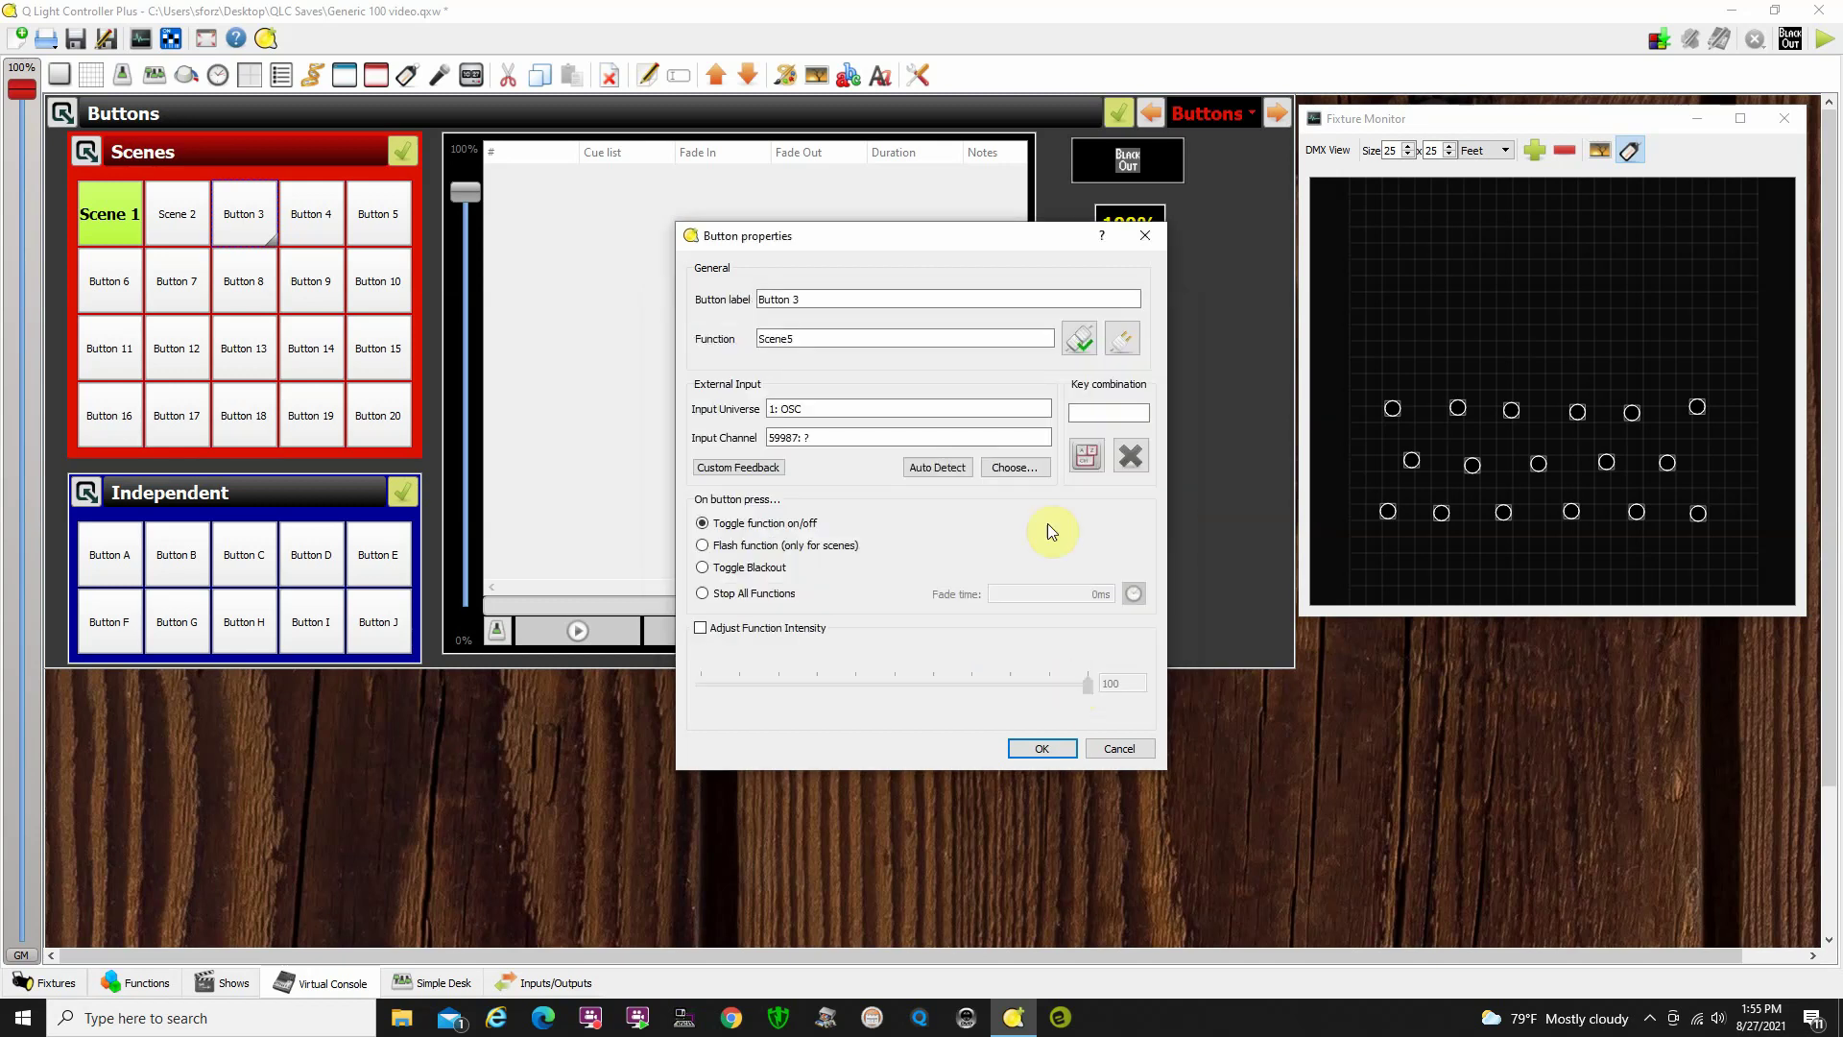
click(826, 302)
triple_click(778, 309)
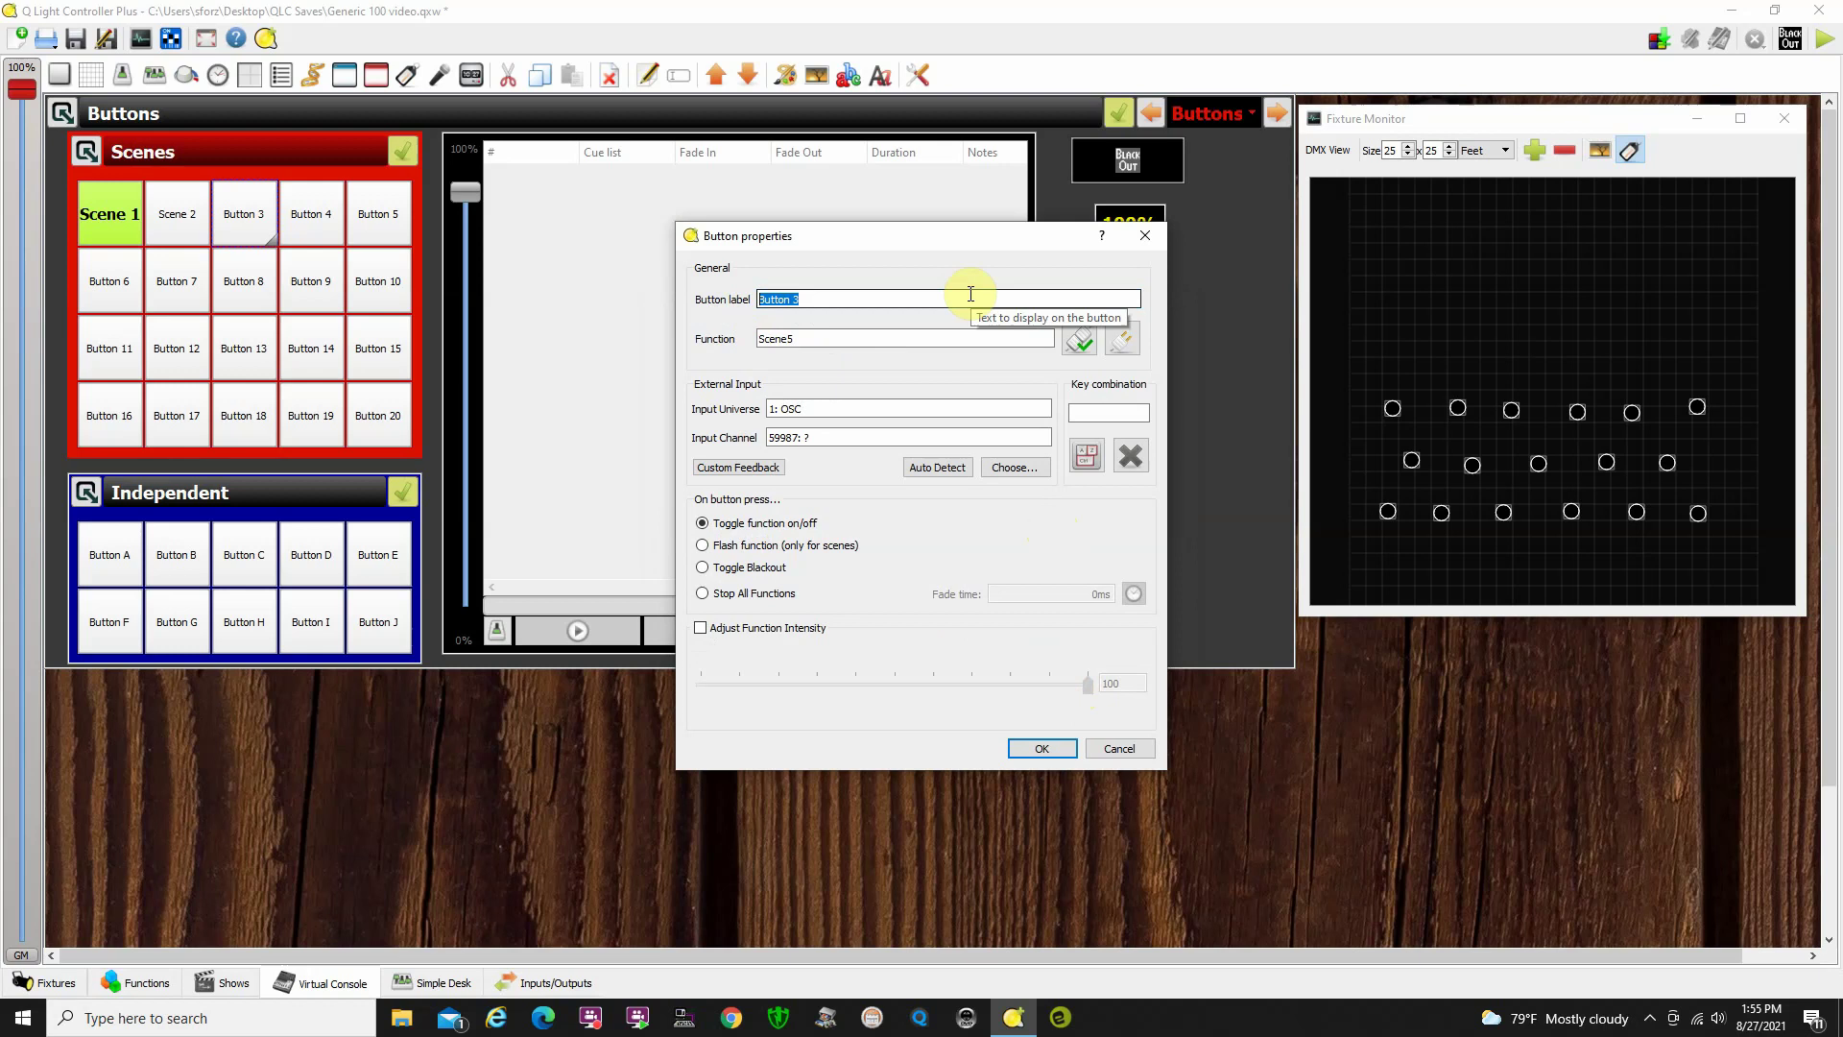
text(Comic)
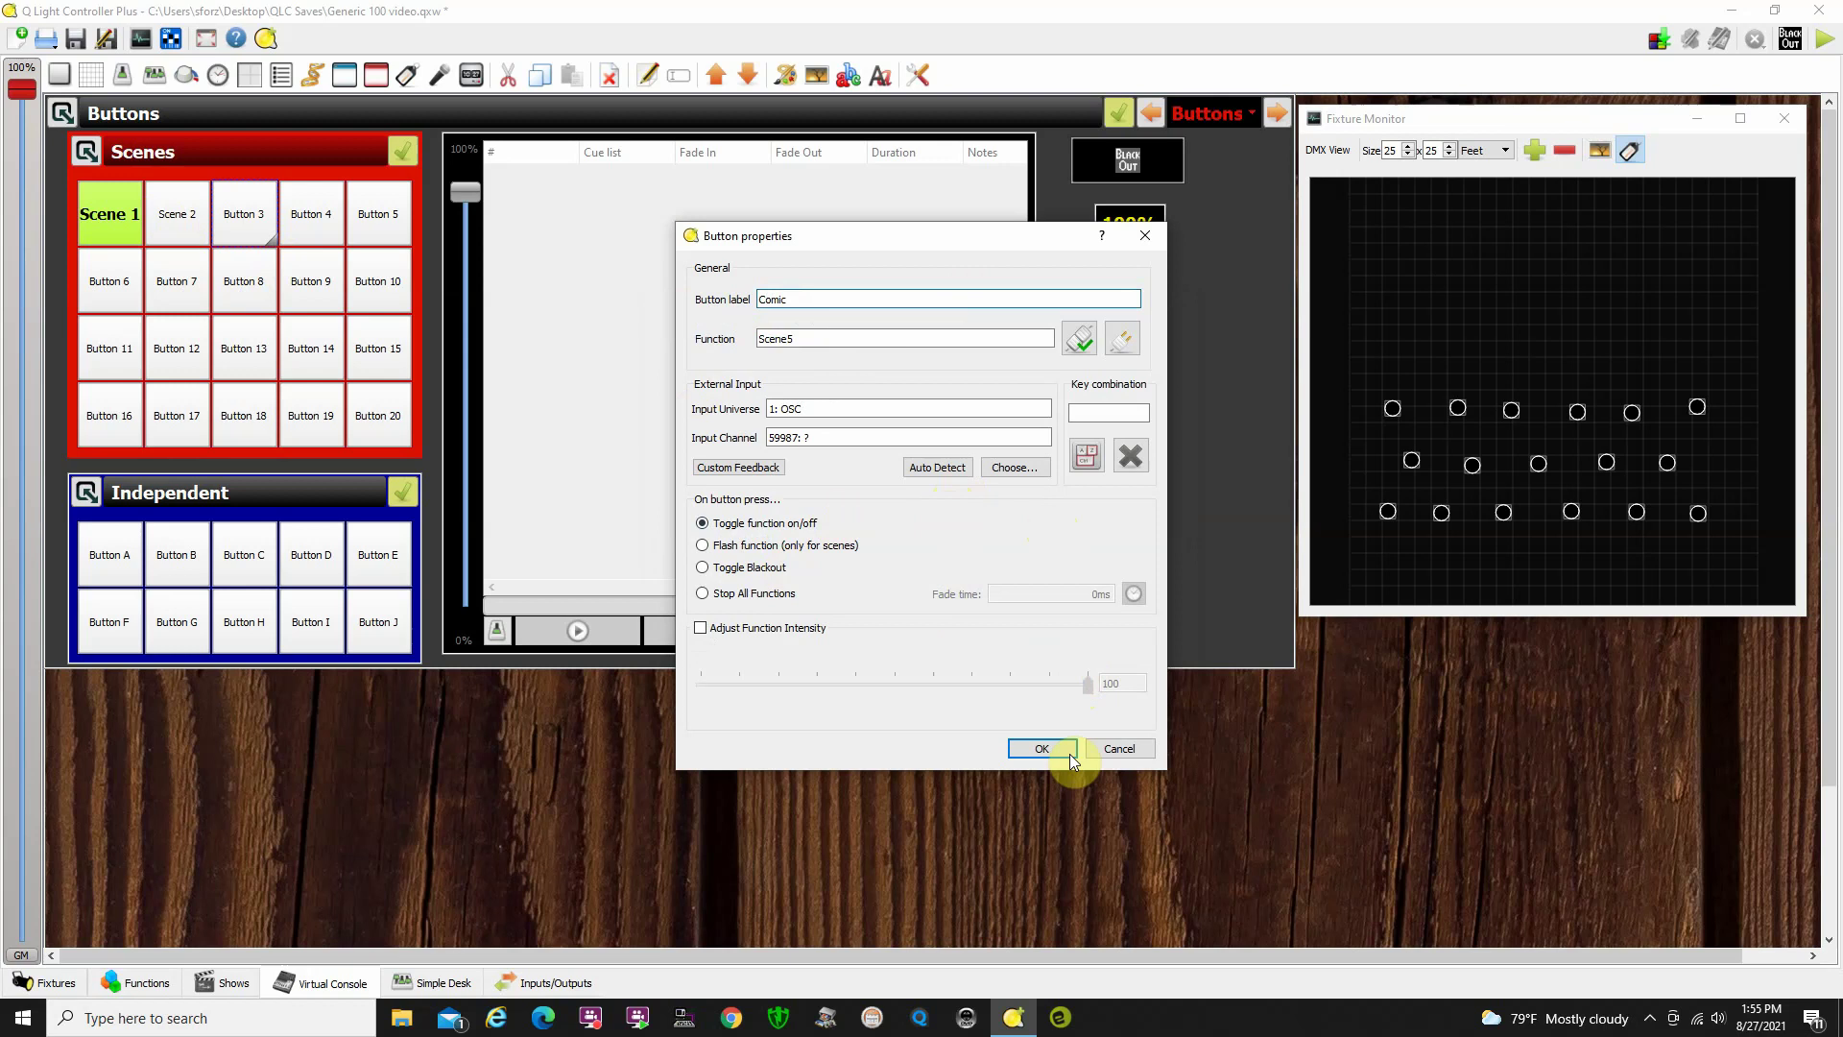
click(1043, 749)
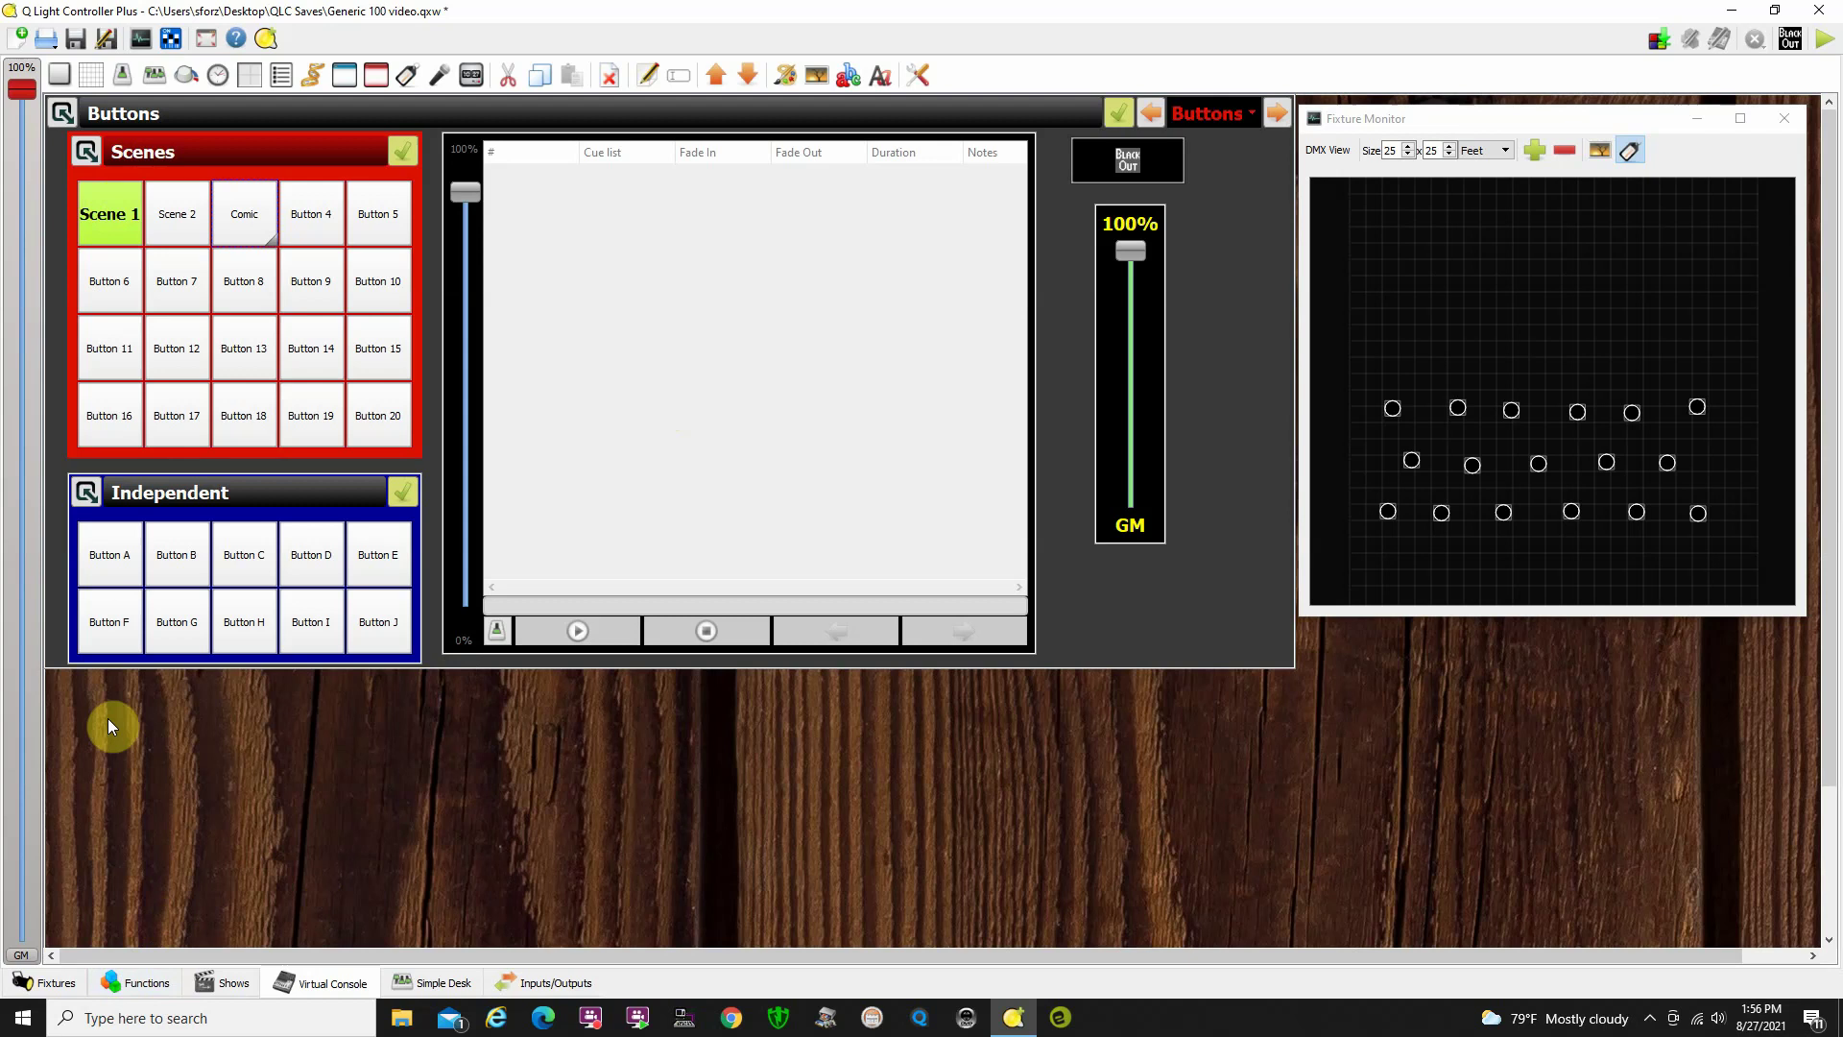
click(149, 986)
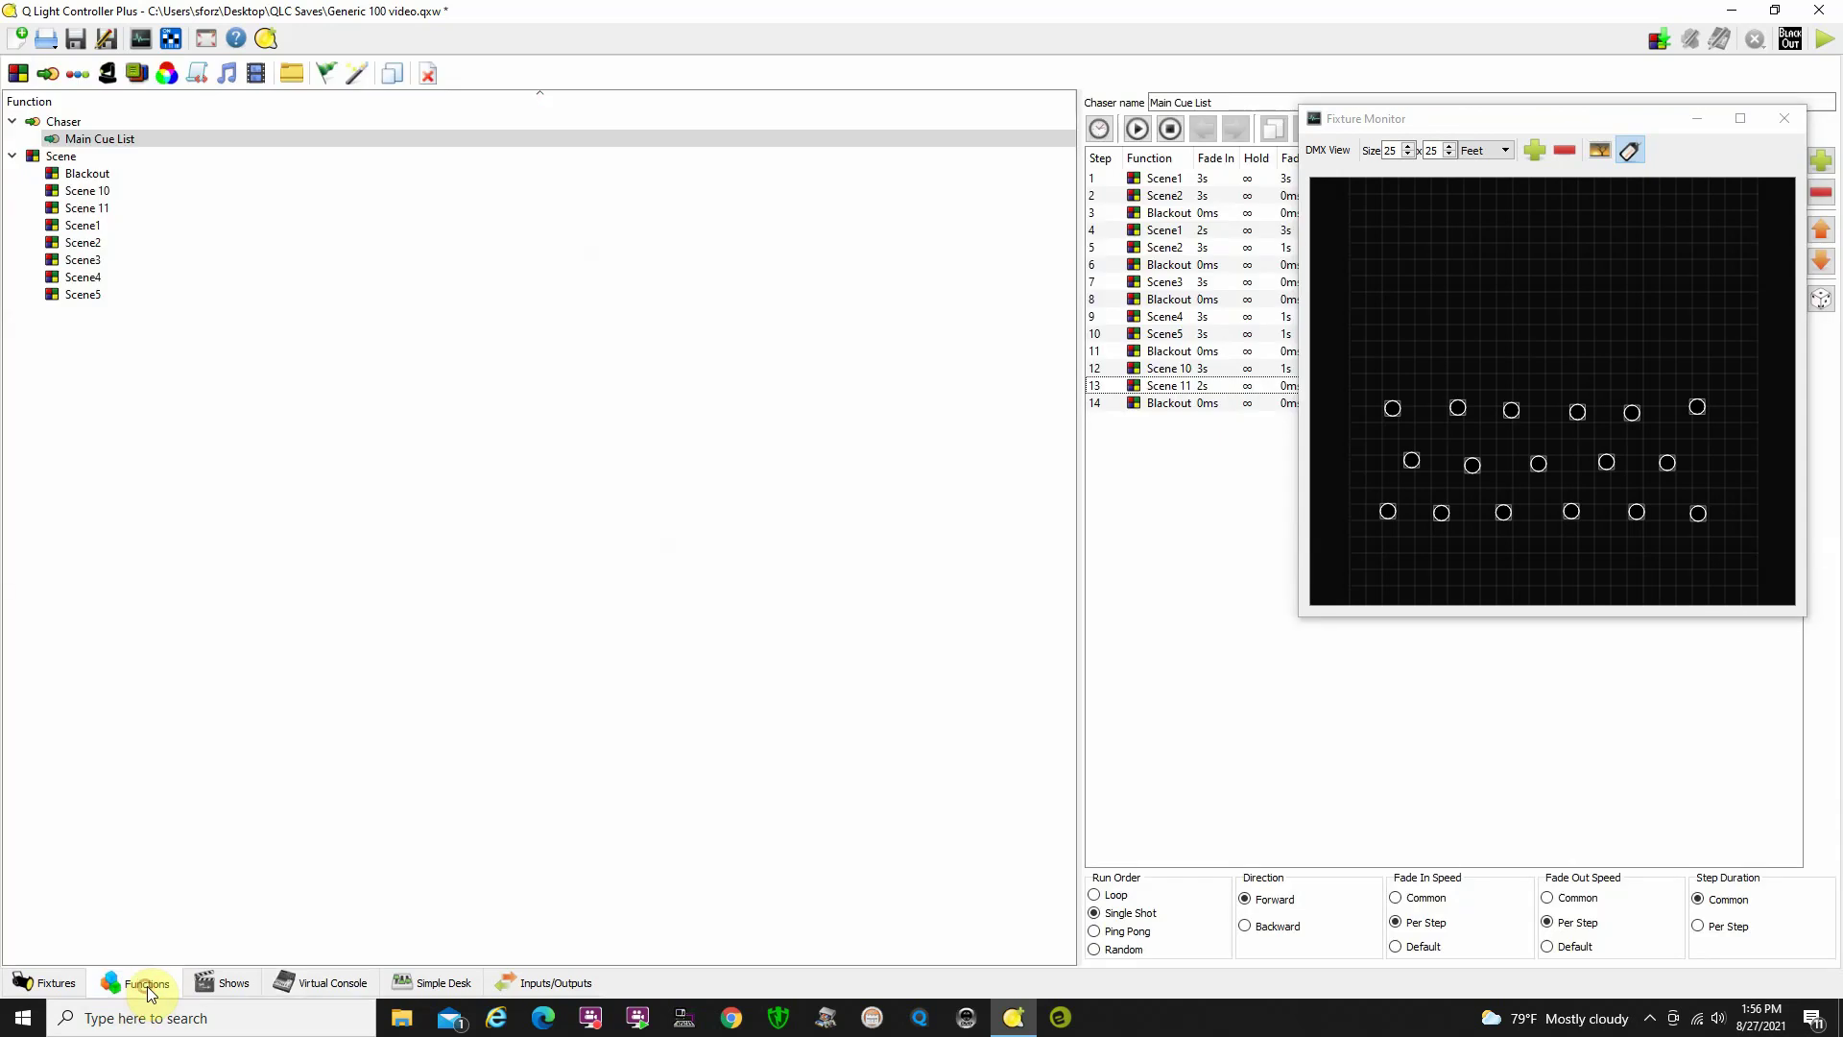
click(106, 226)
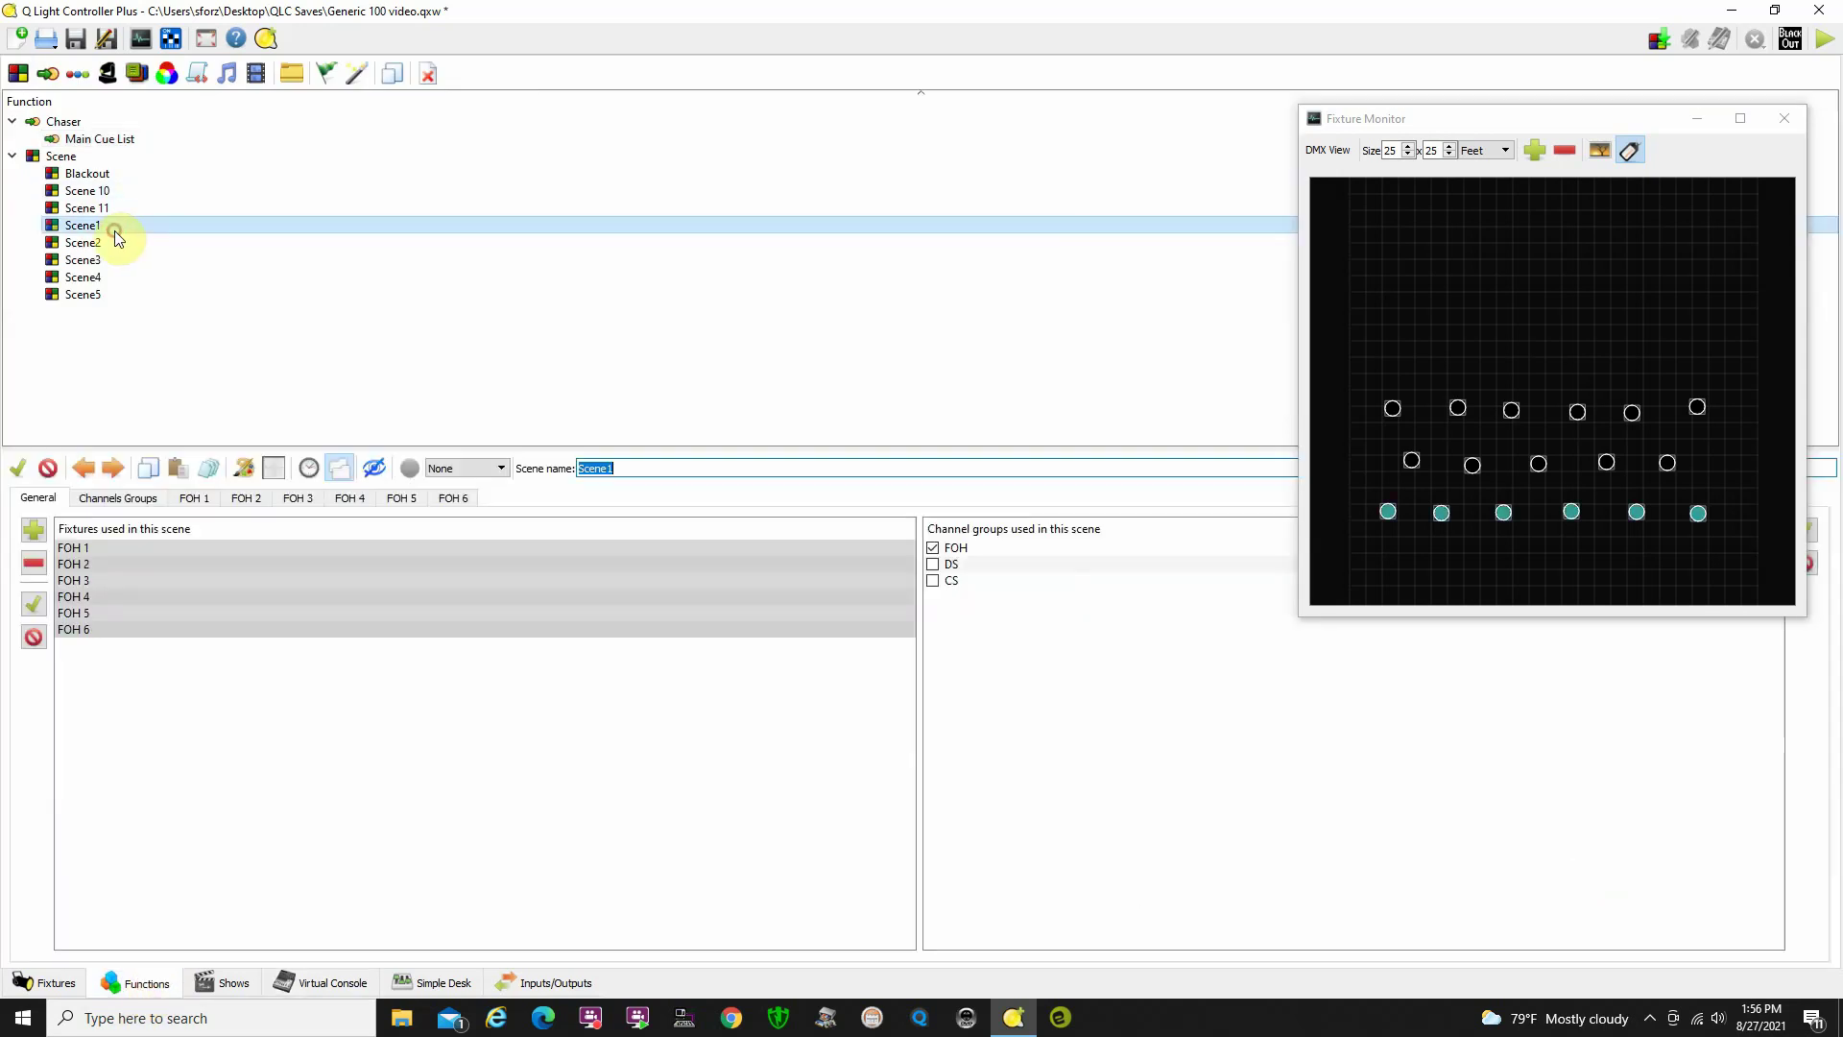
click(309, 468)
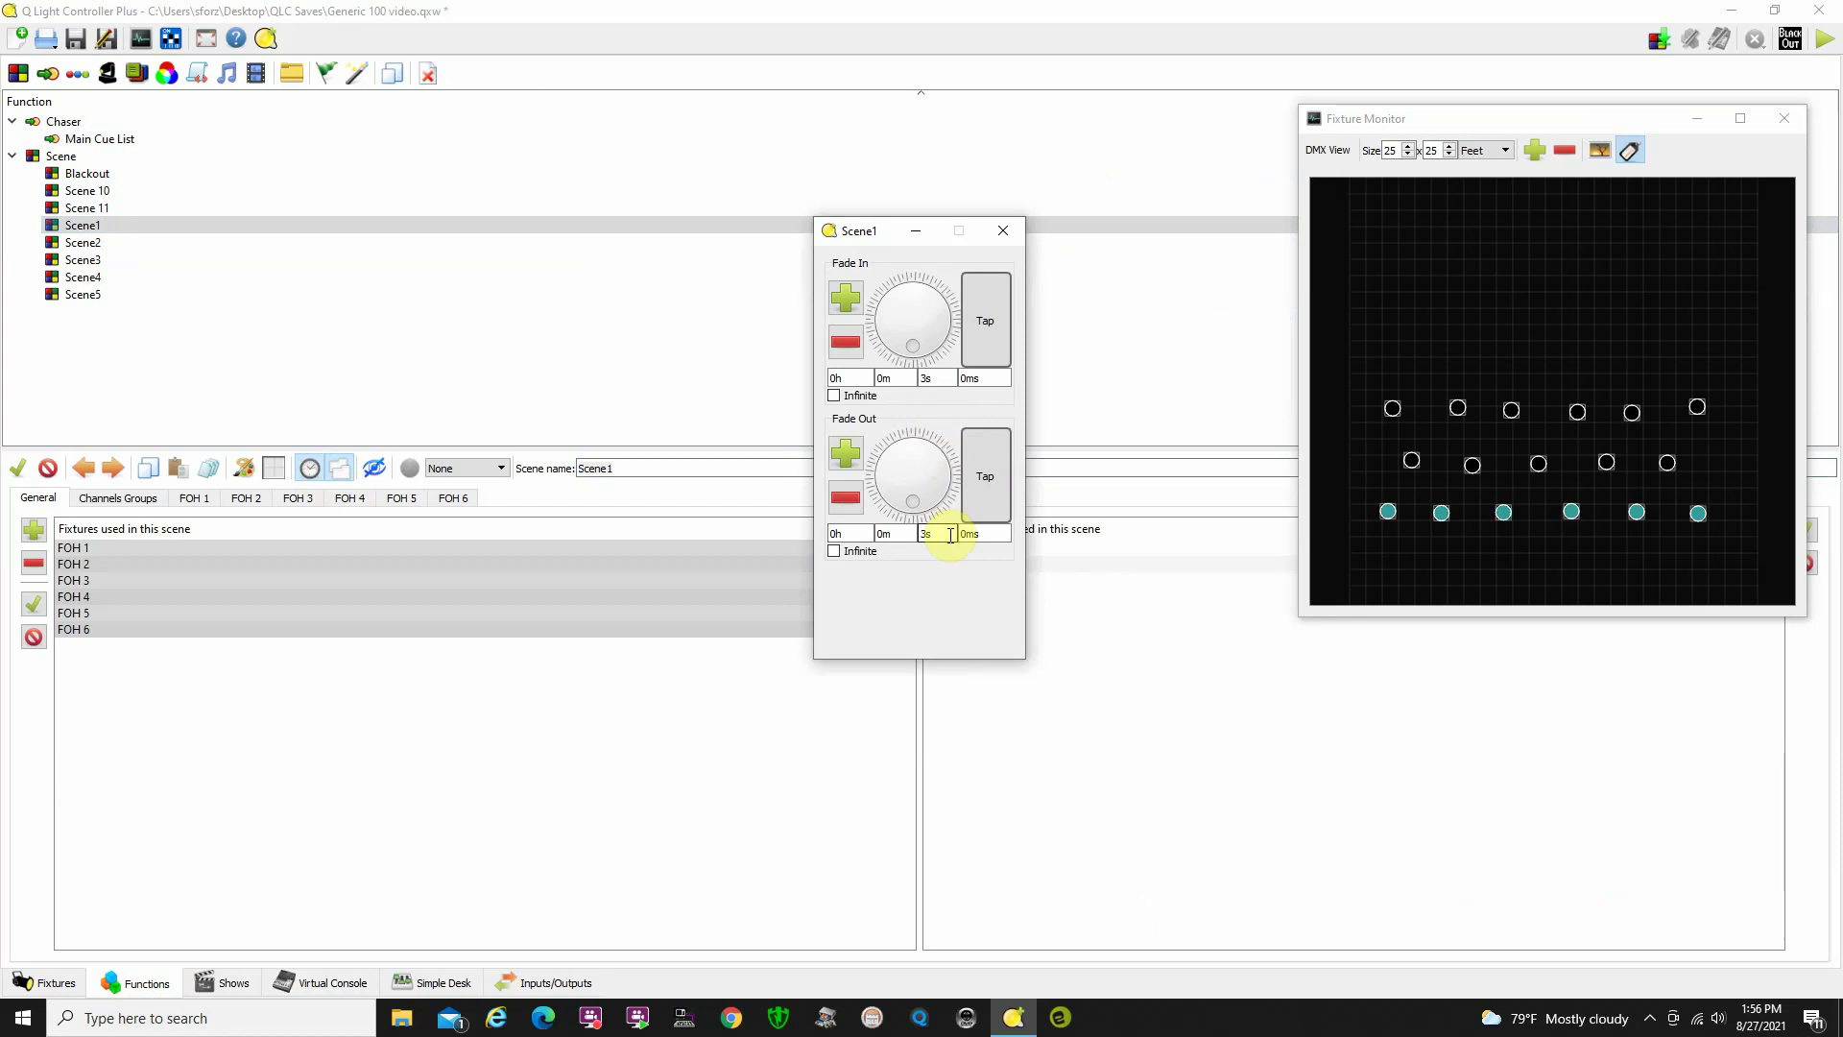
click(1004, 232)
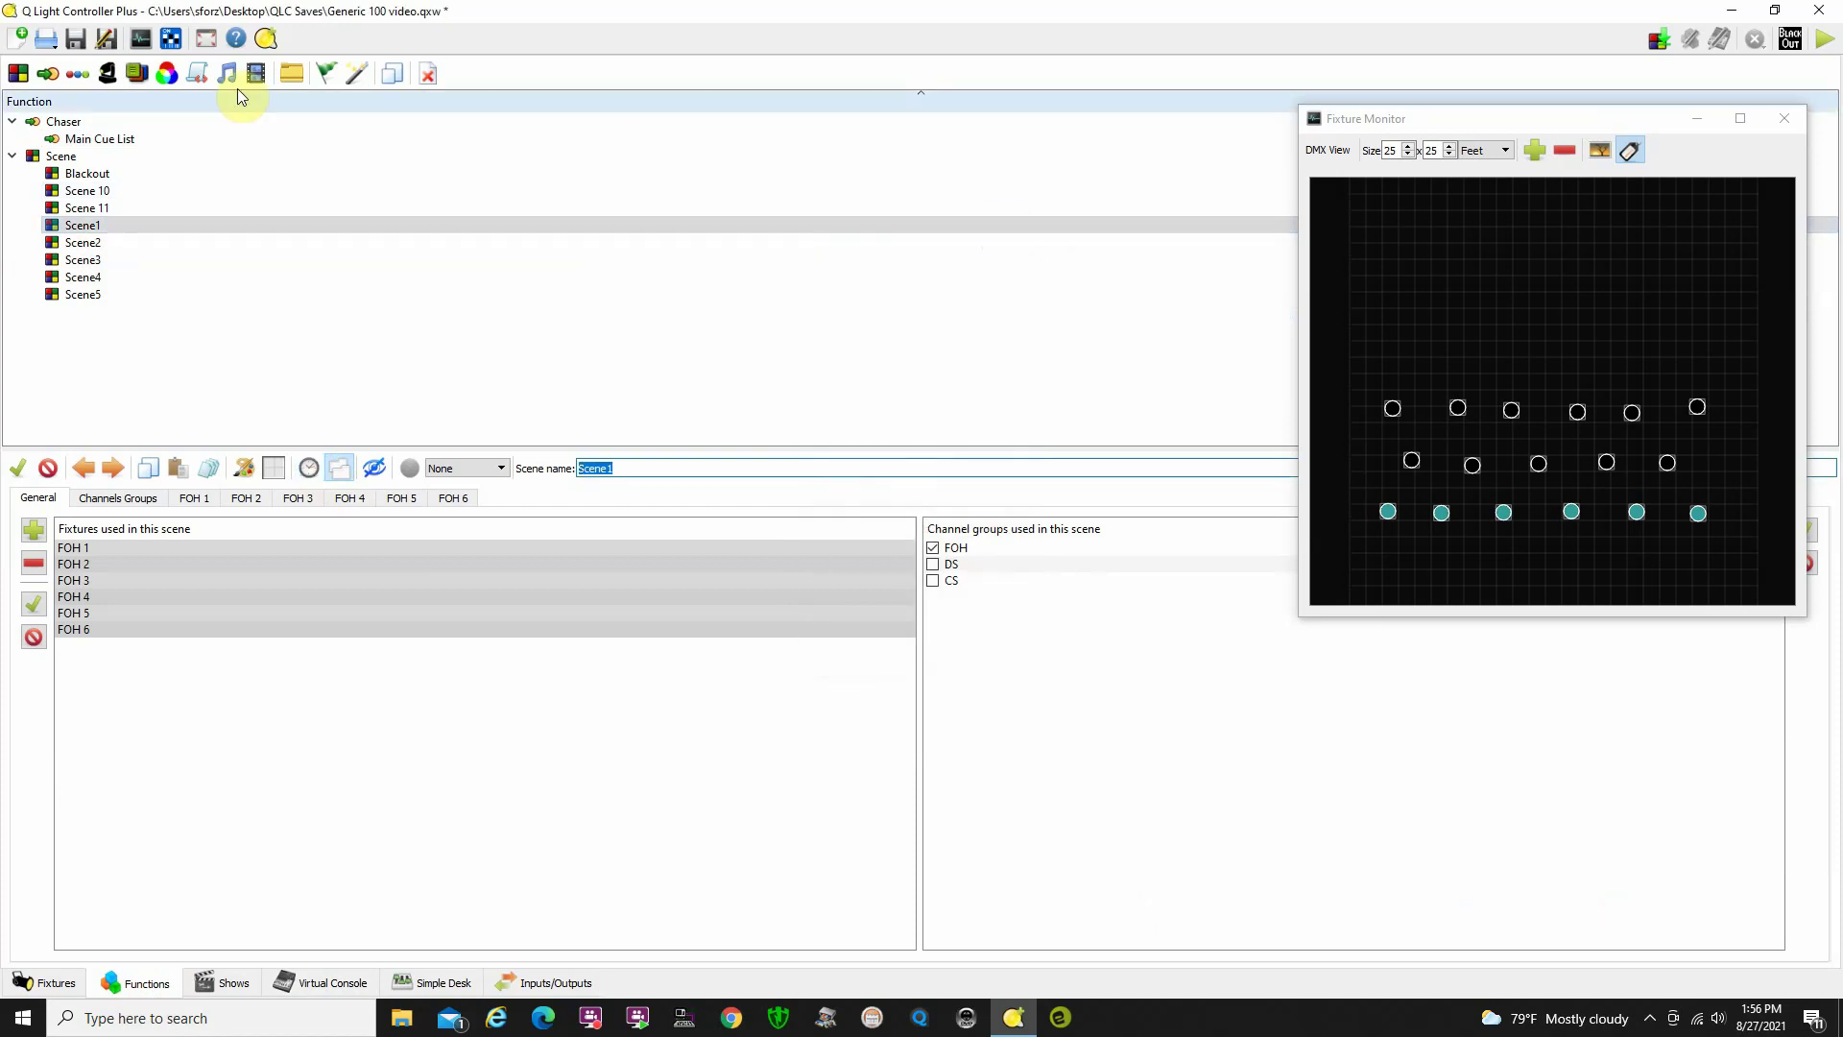
click(126, 244)
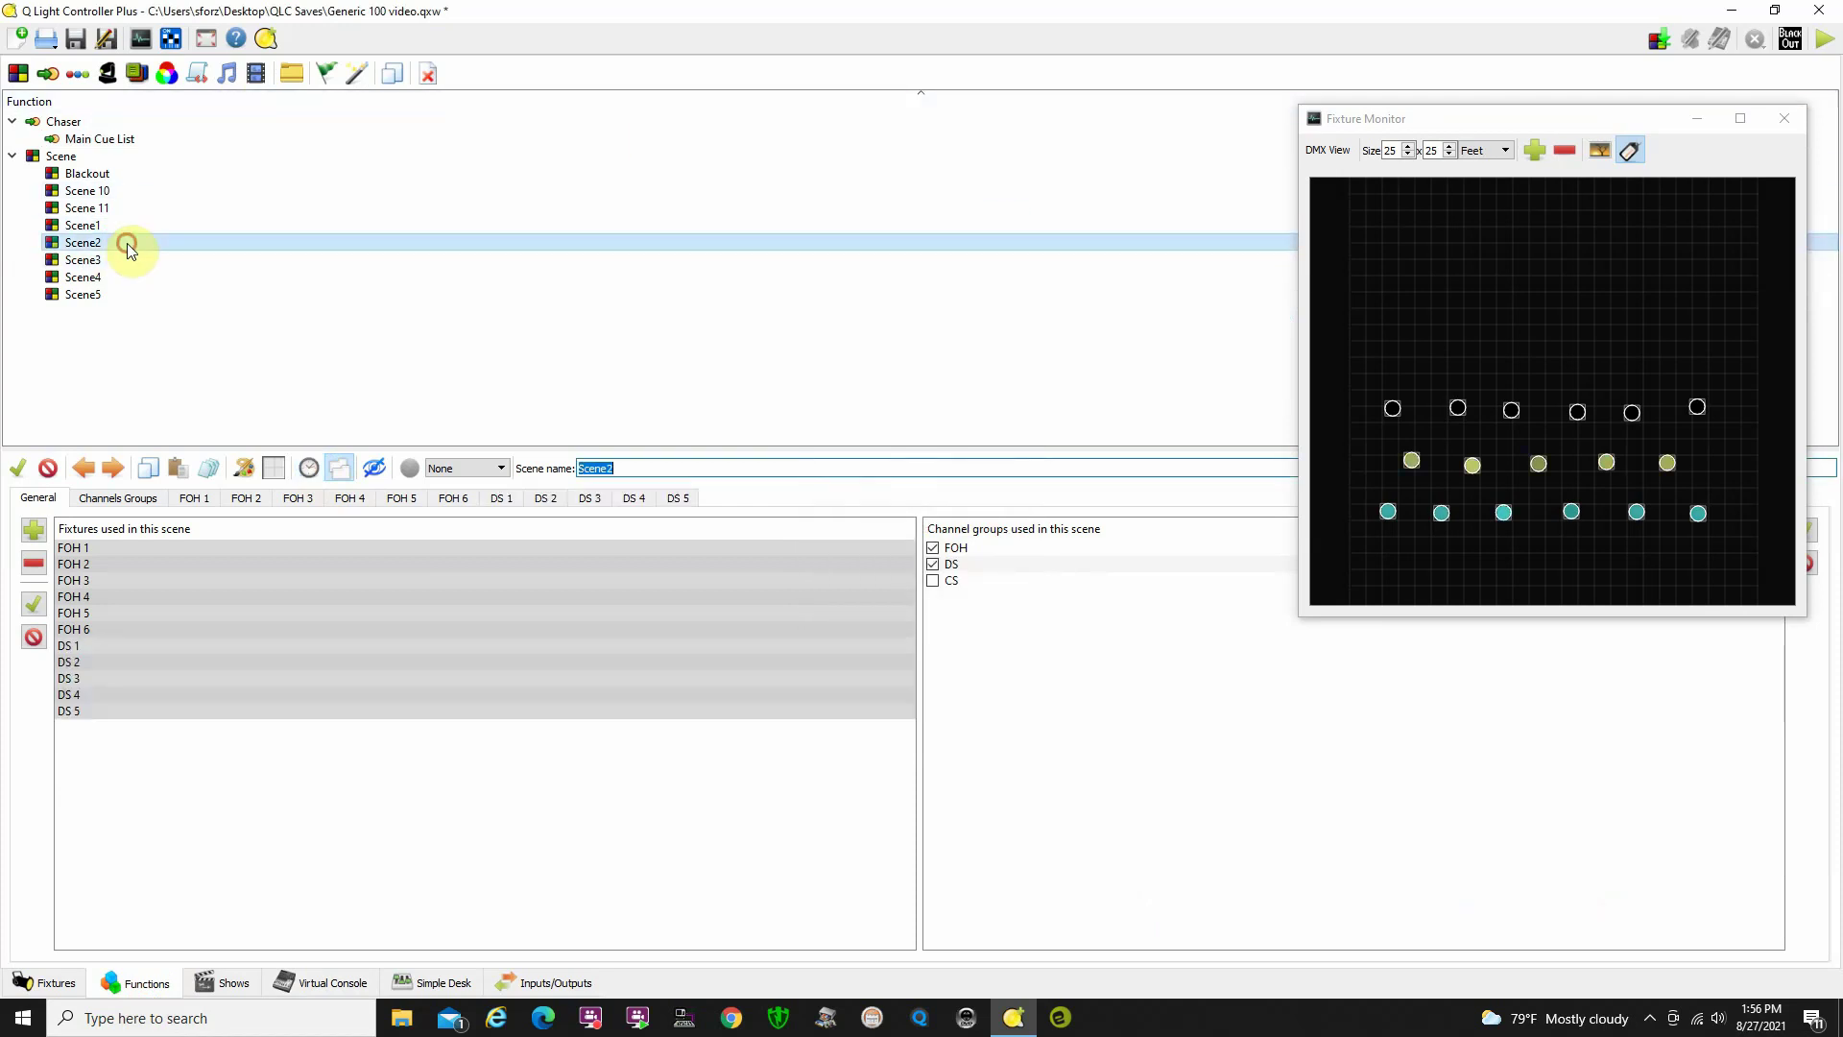
click(309, 467)
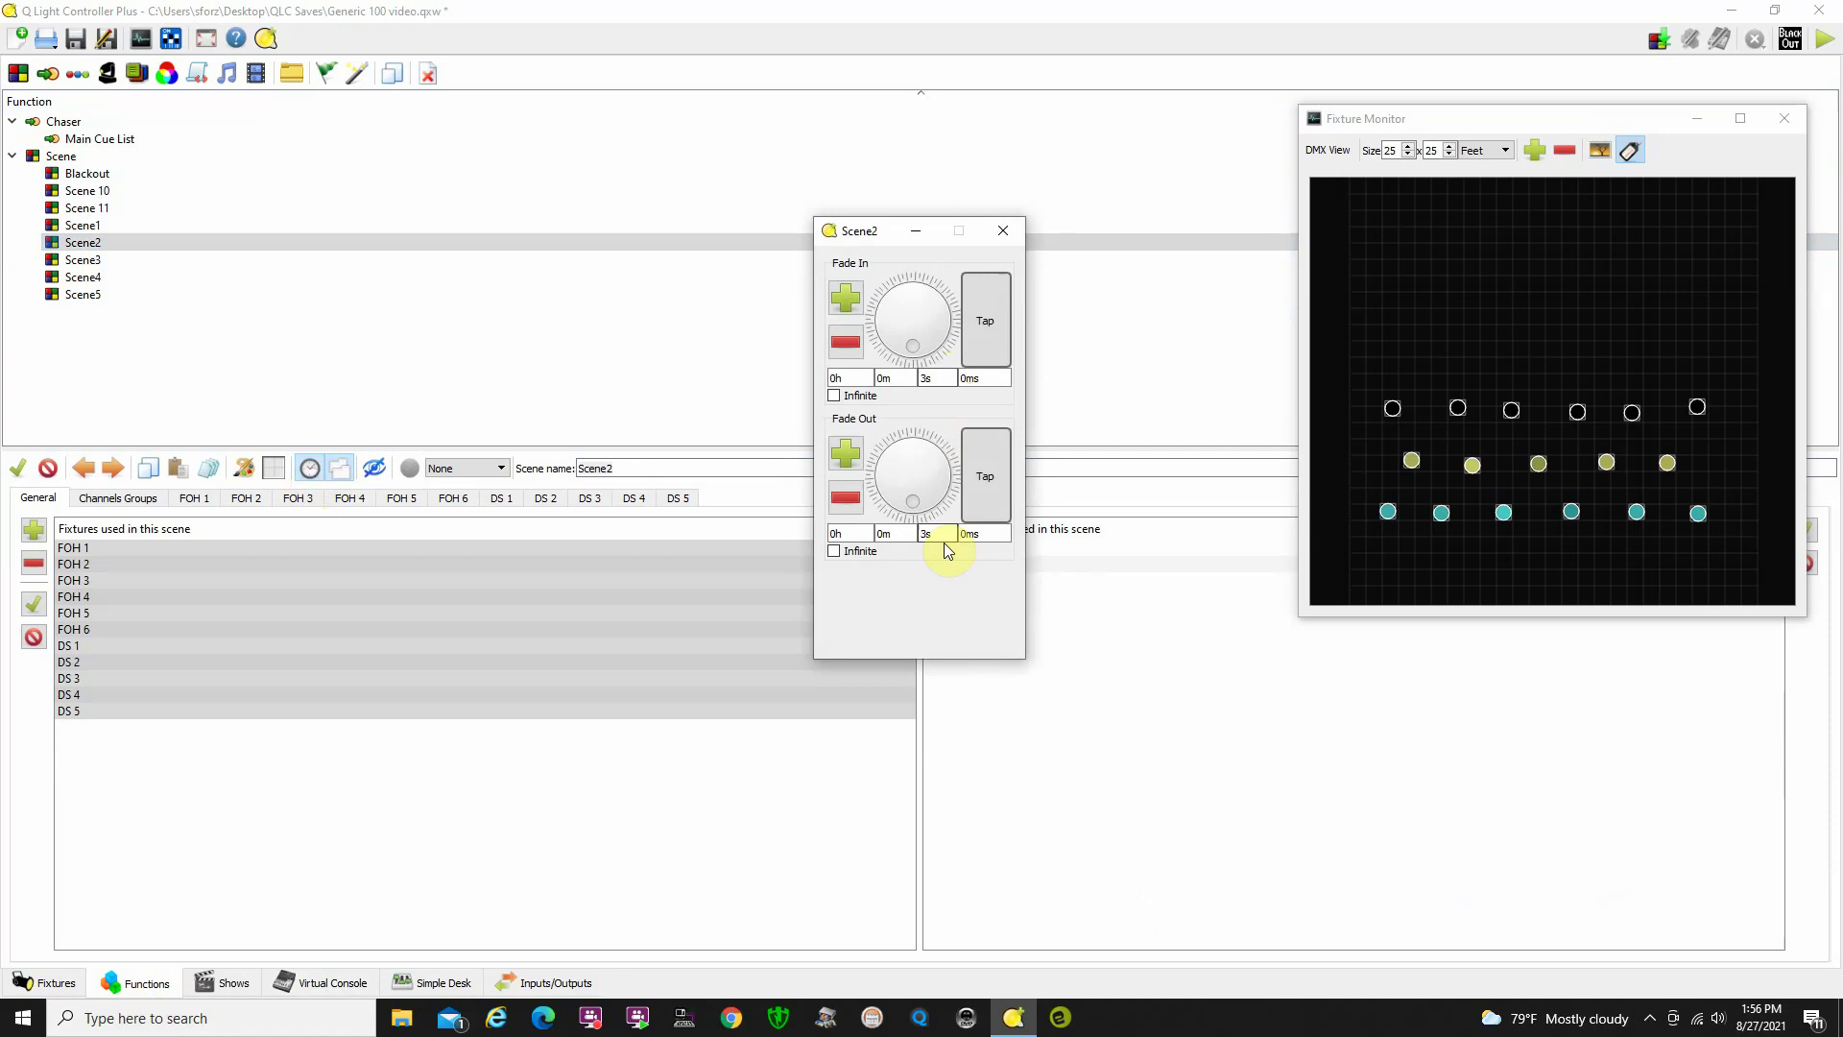
click(1002, 235)
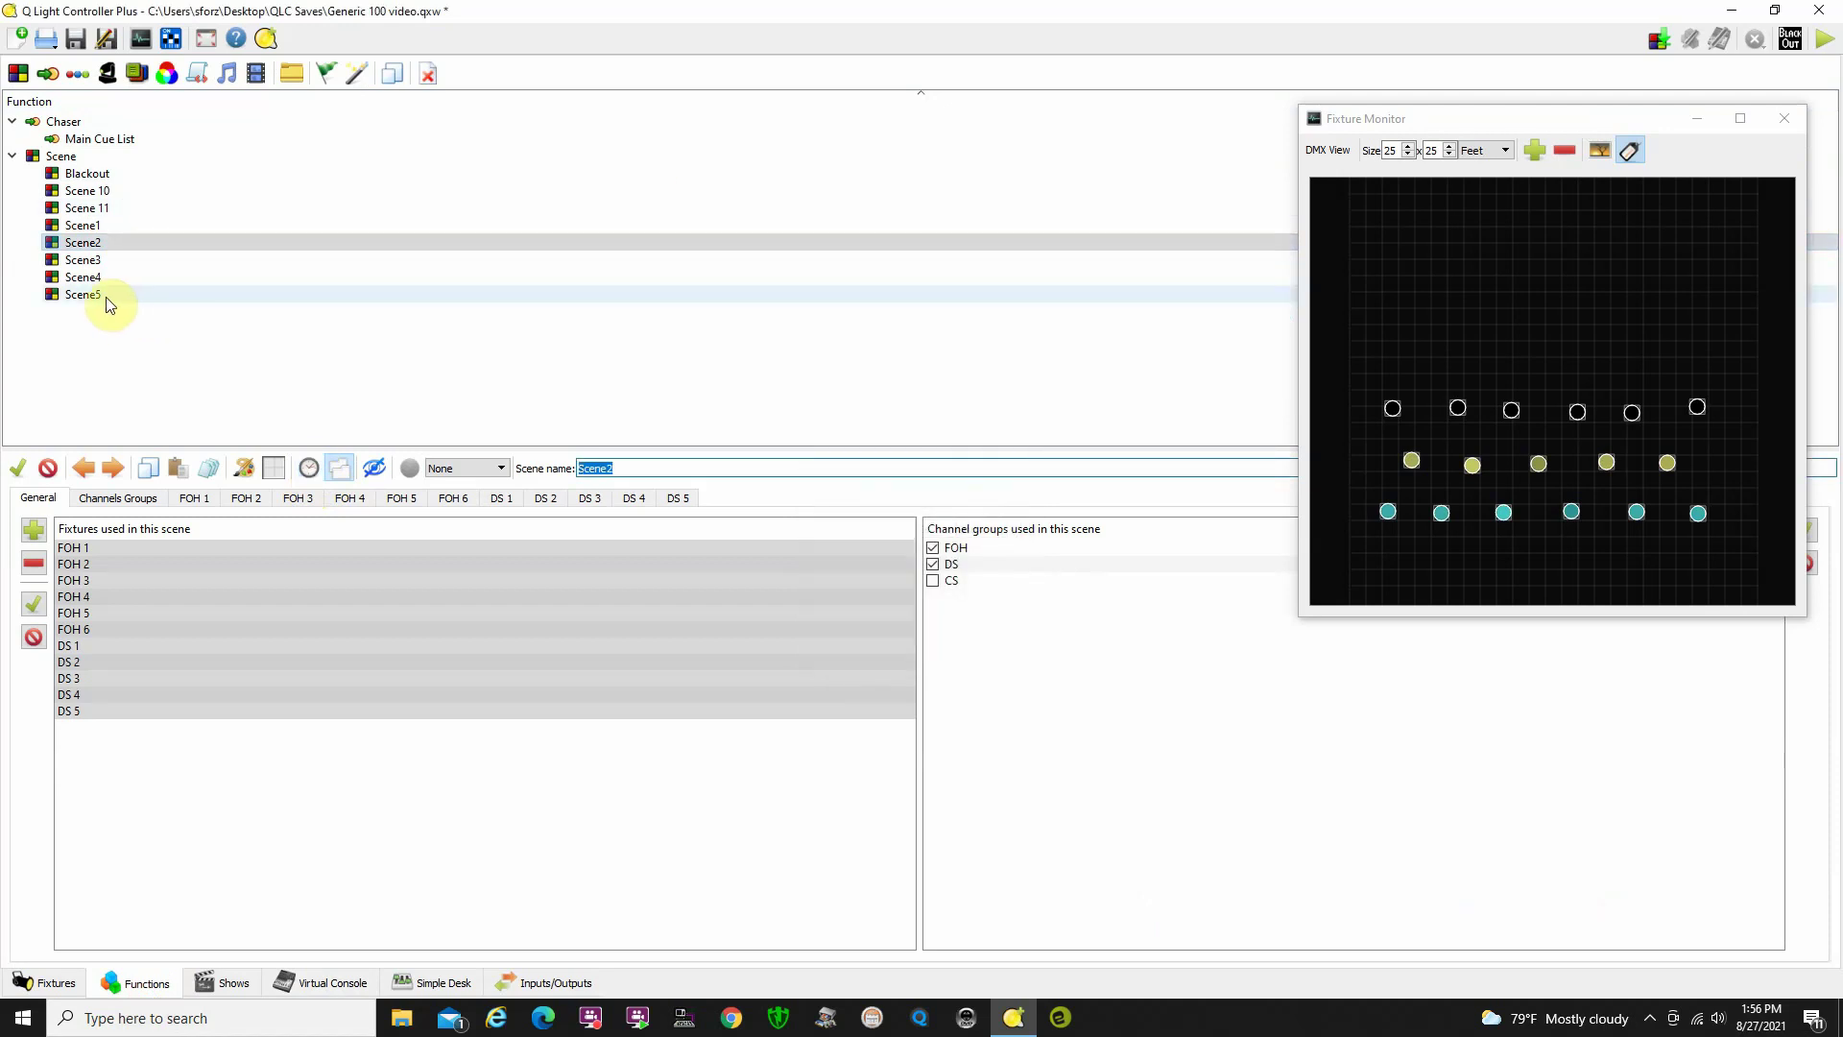
click(107, 294)
click(309, 468)
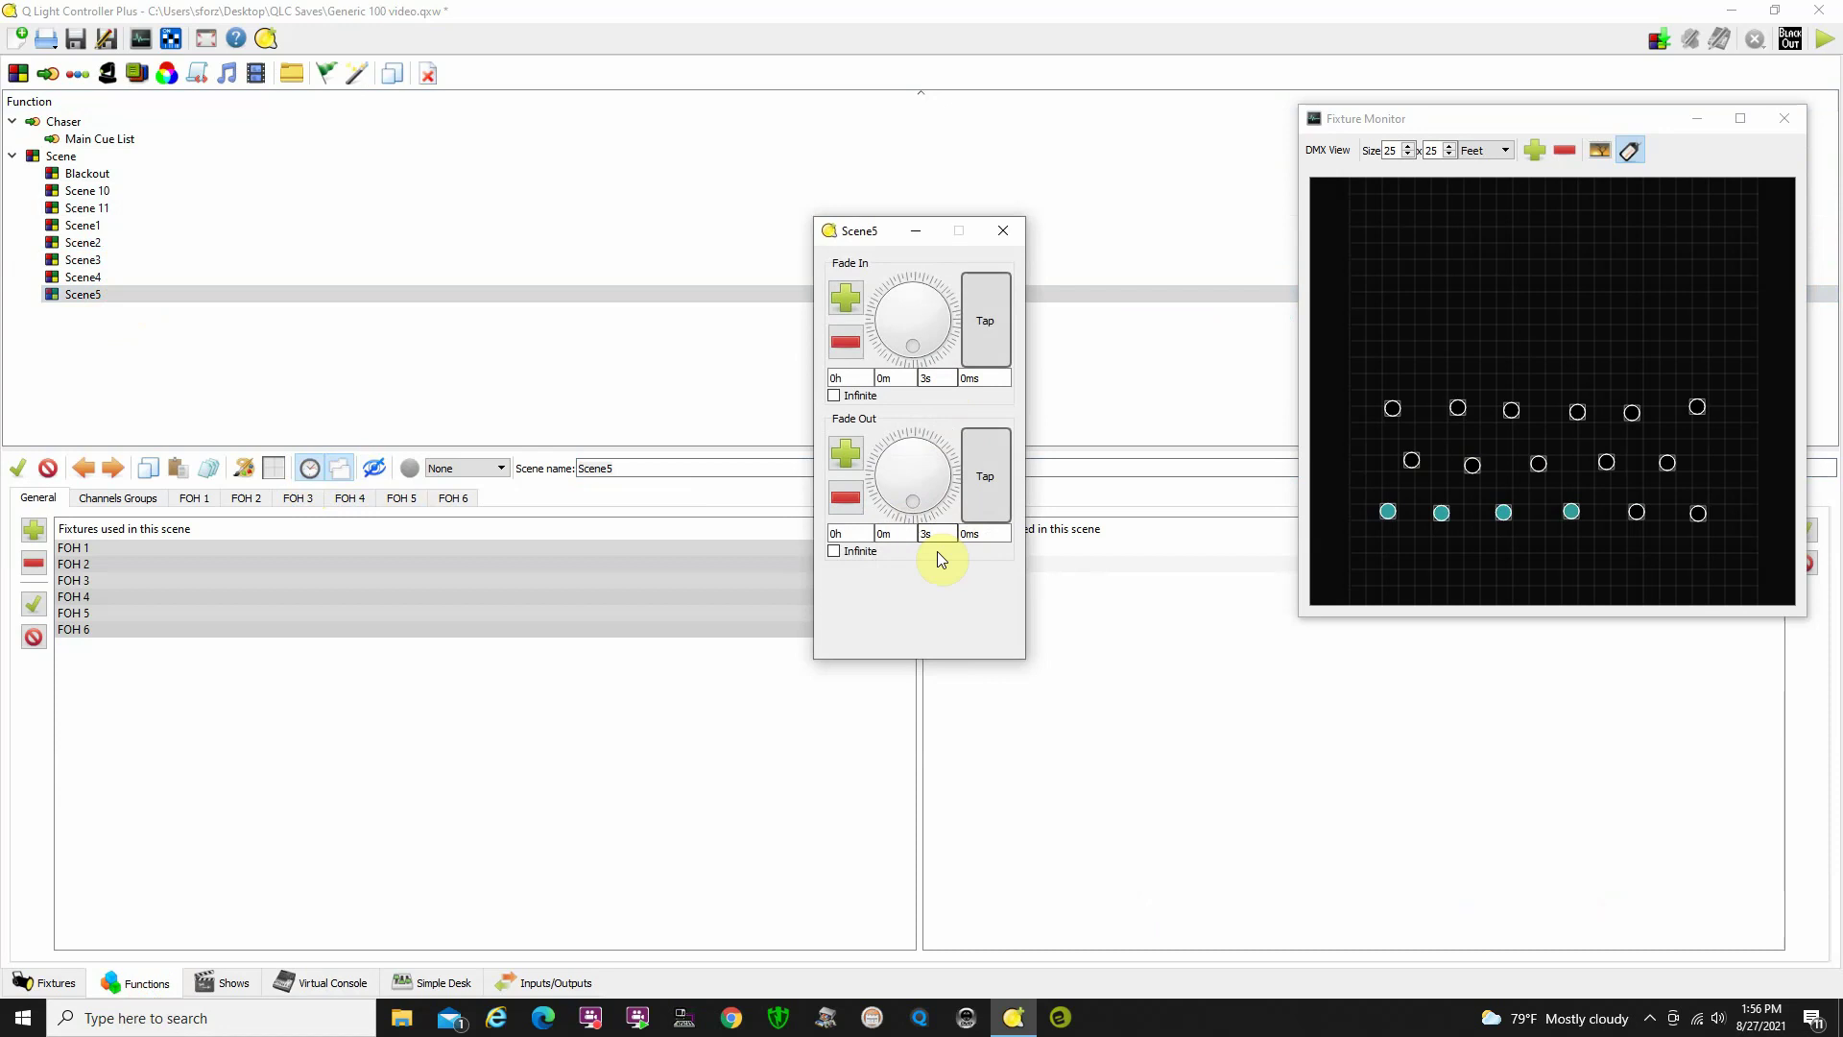
click(1003, 230)
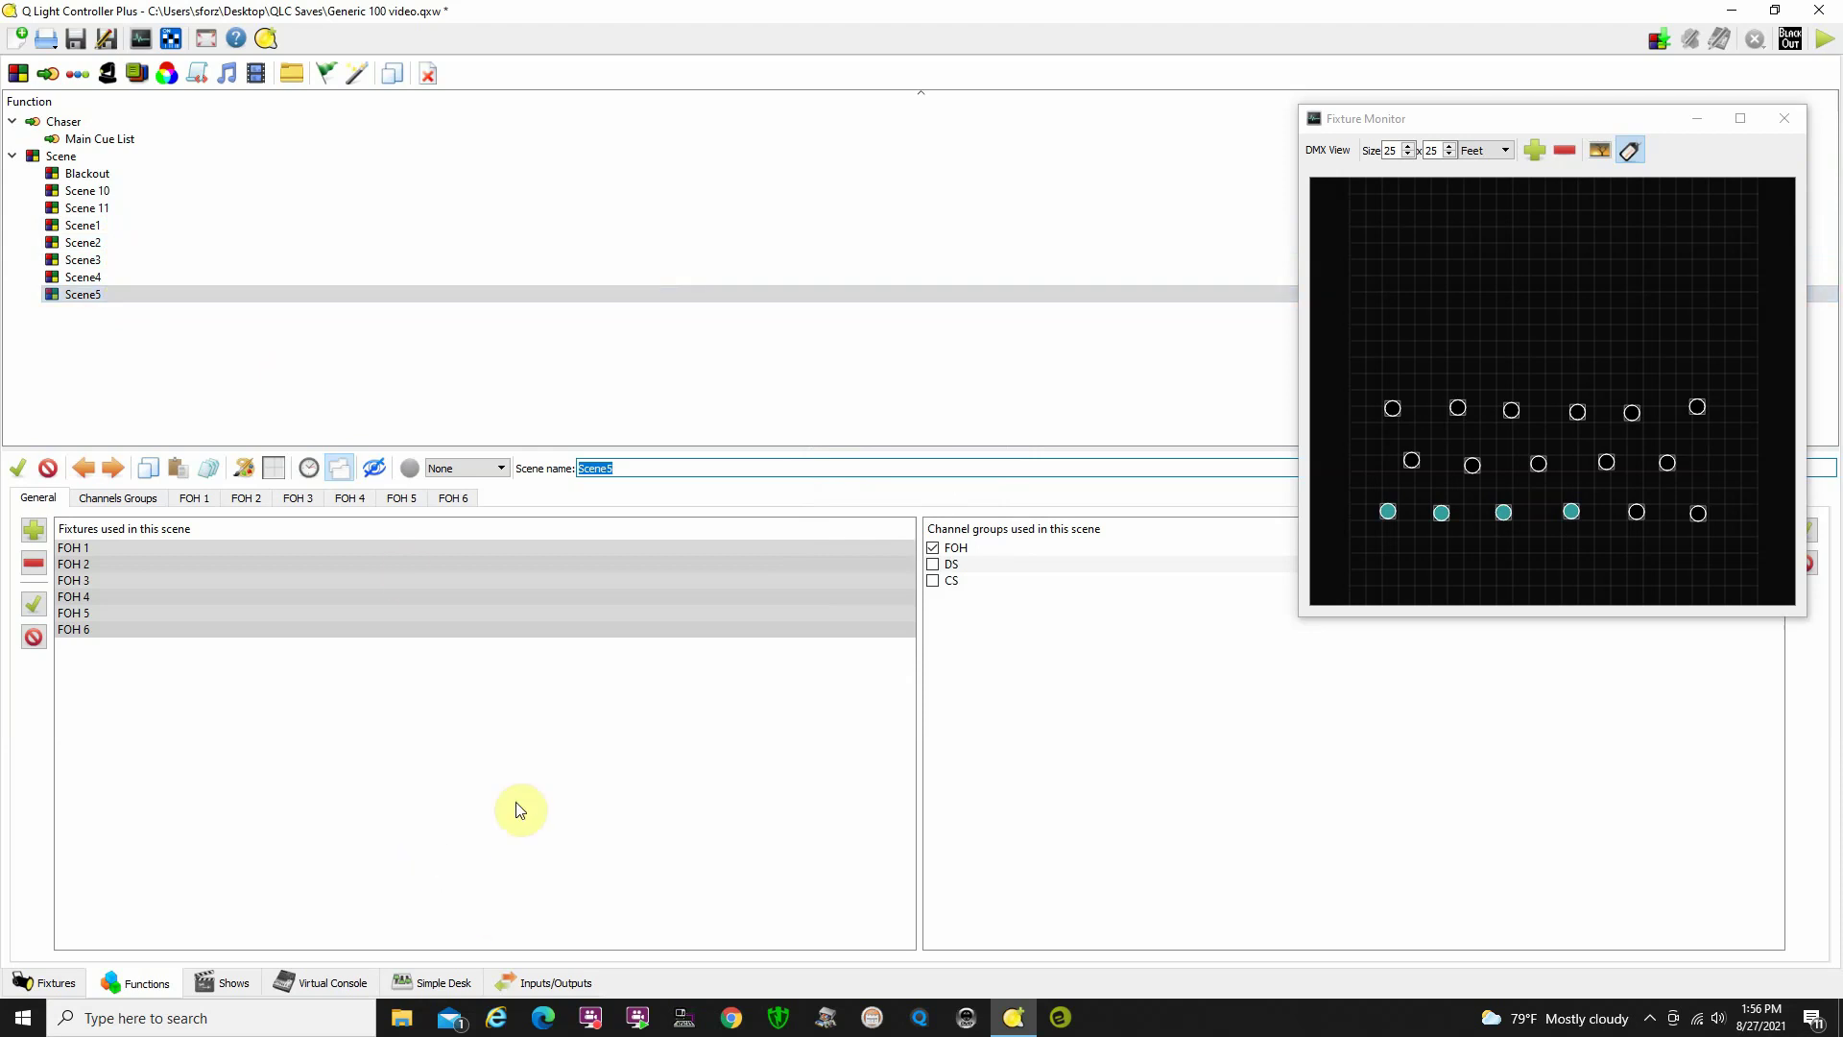
click(342, 983)
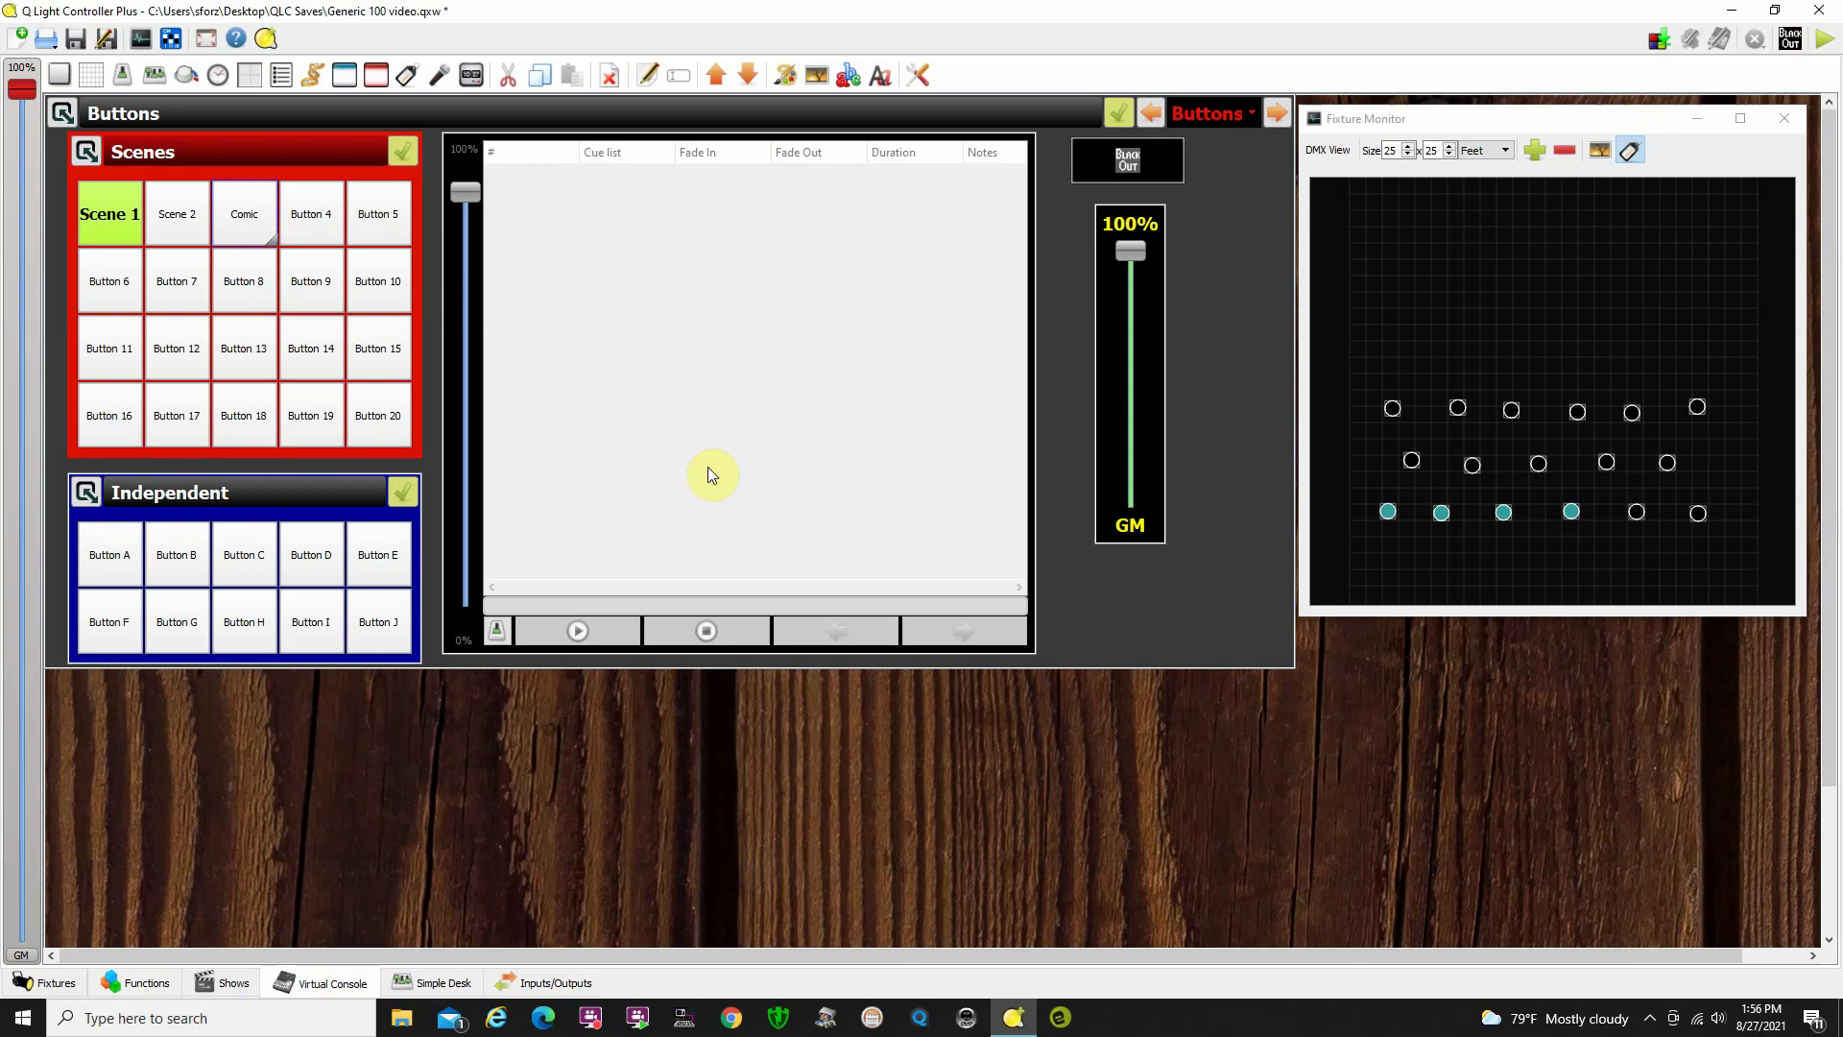
Page the frame back to Channels 1-50, then forward again to the Buttons page.
click(1150, 112)
click(1149, 111)
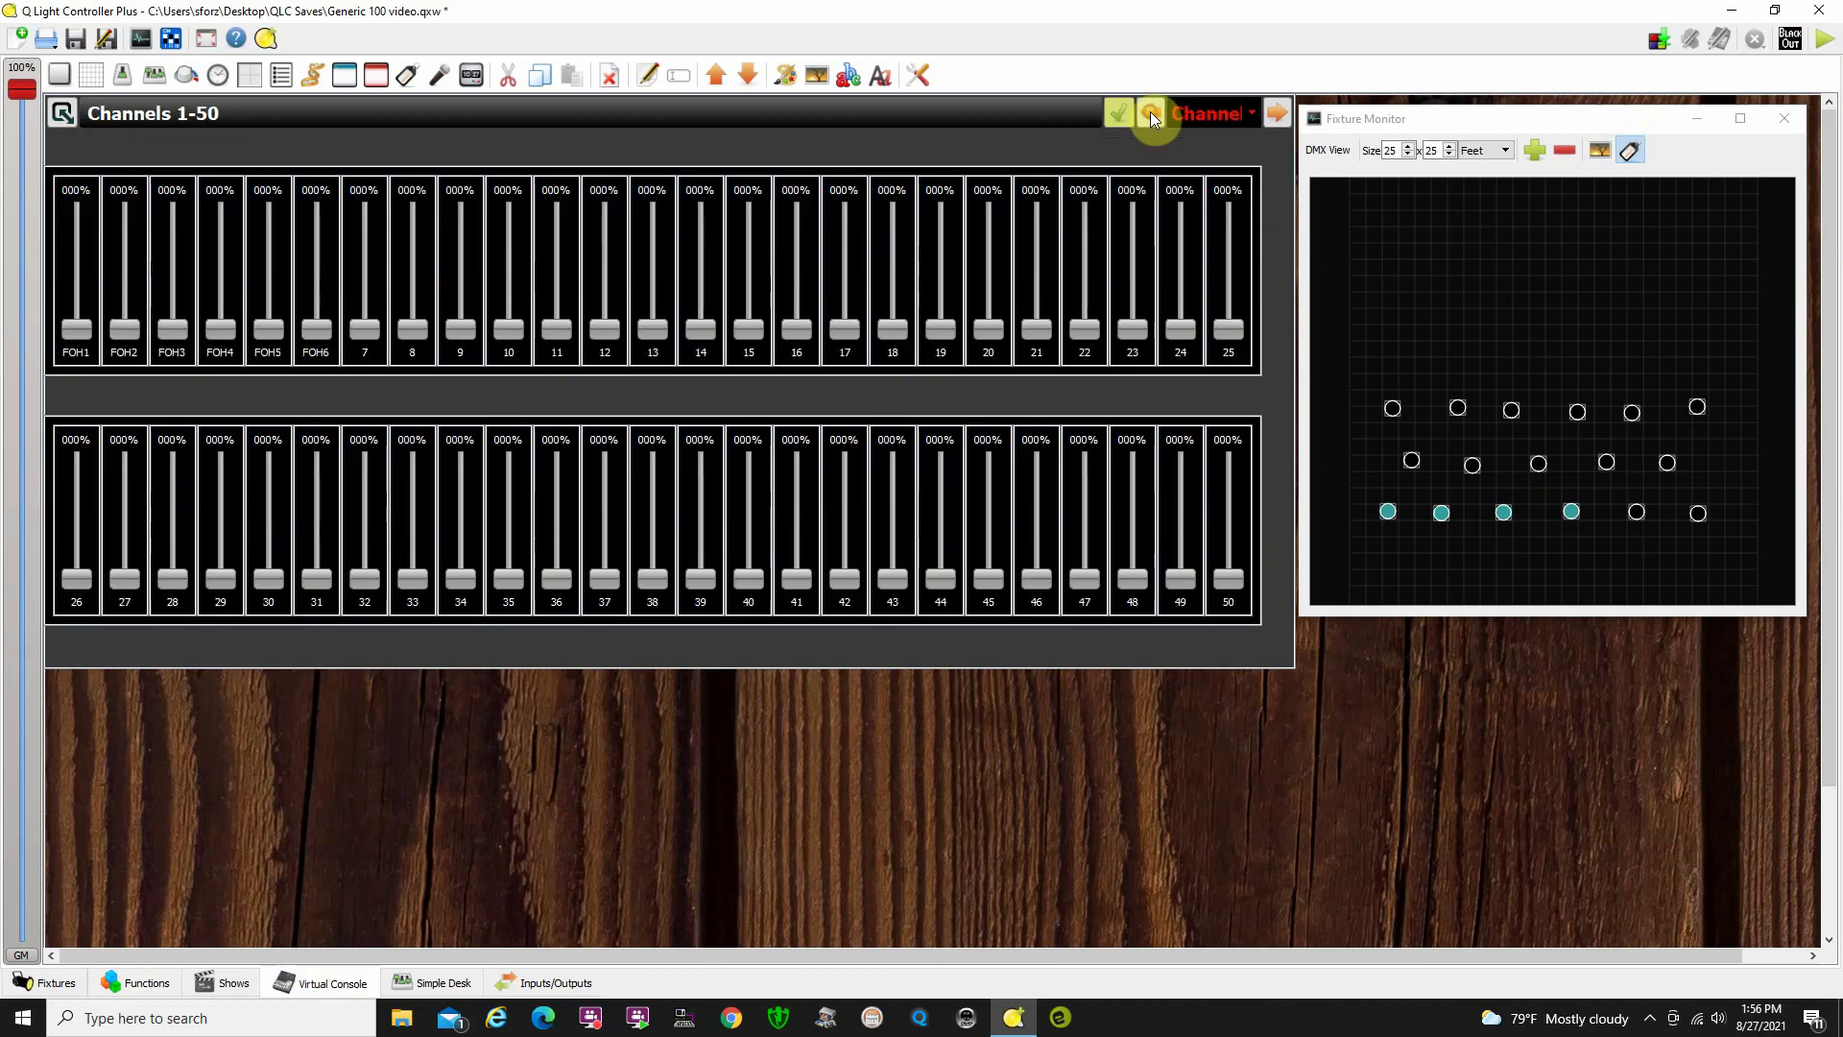
click(1279, 114)
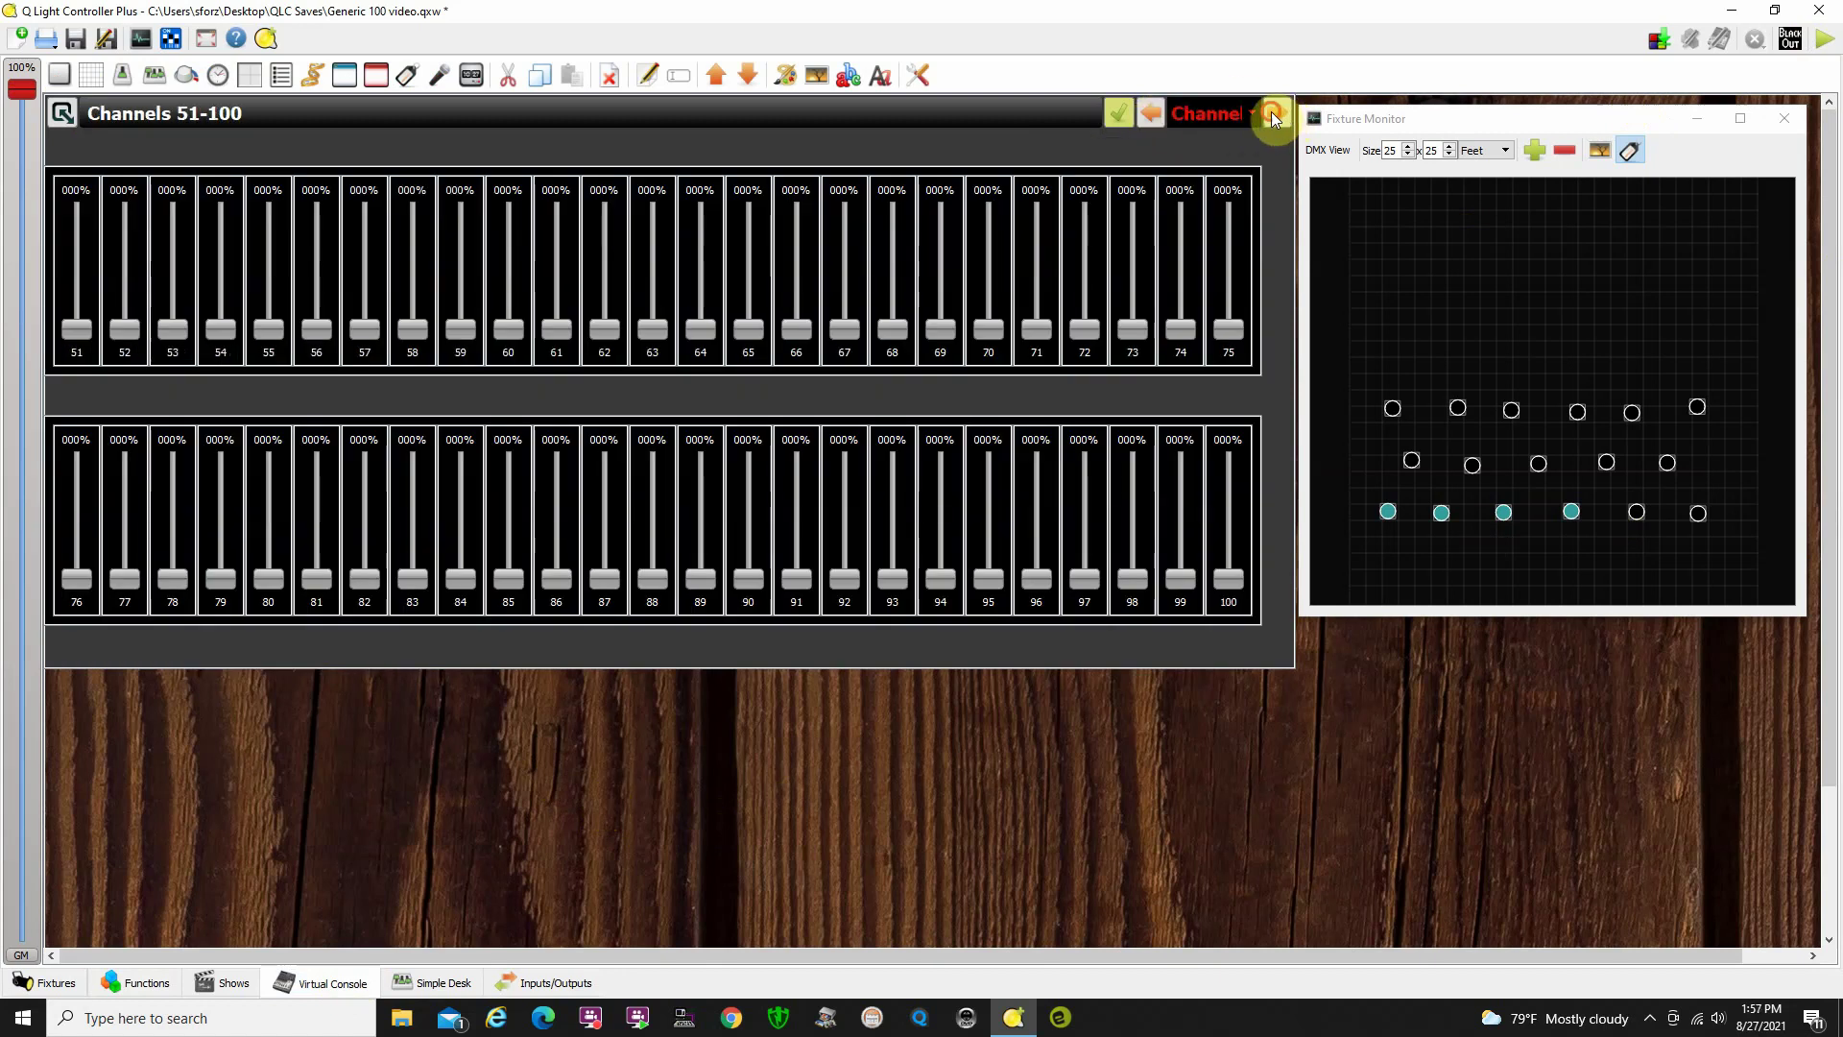
click(1276, 114)
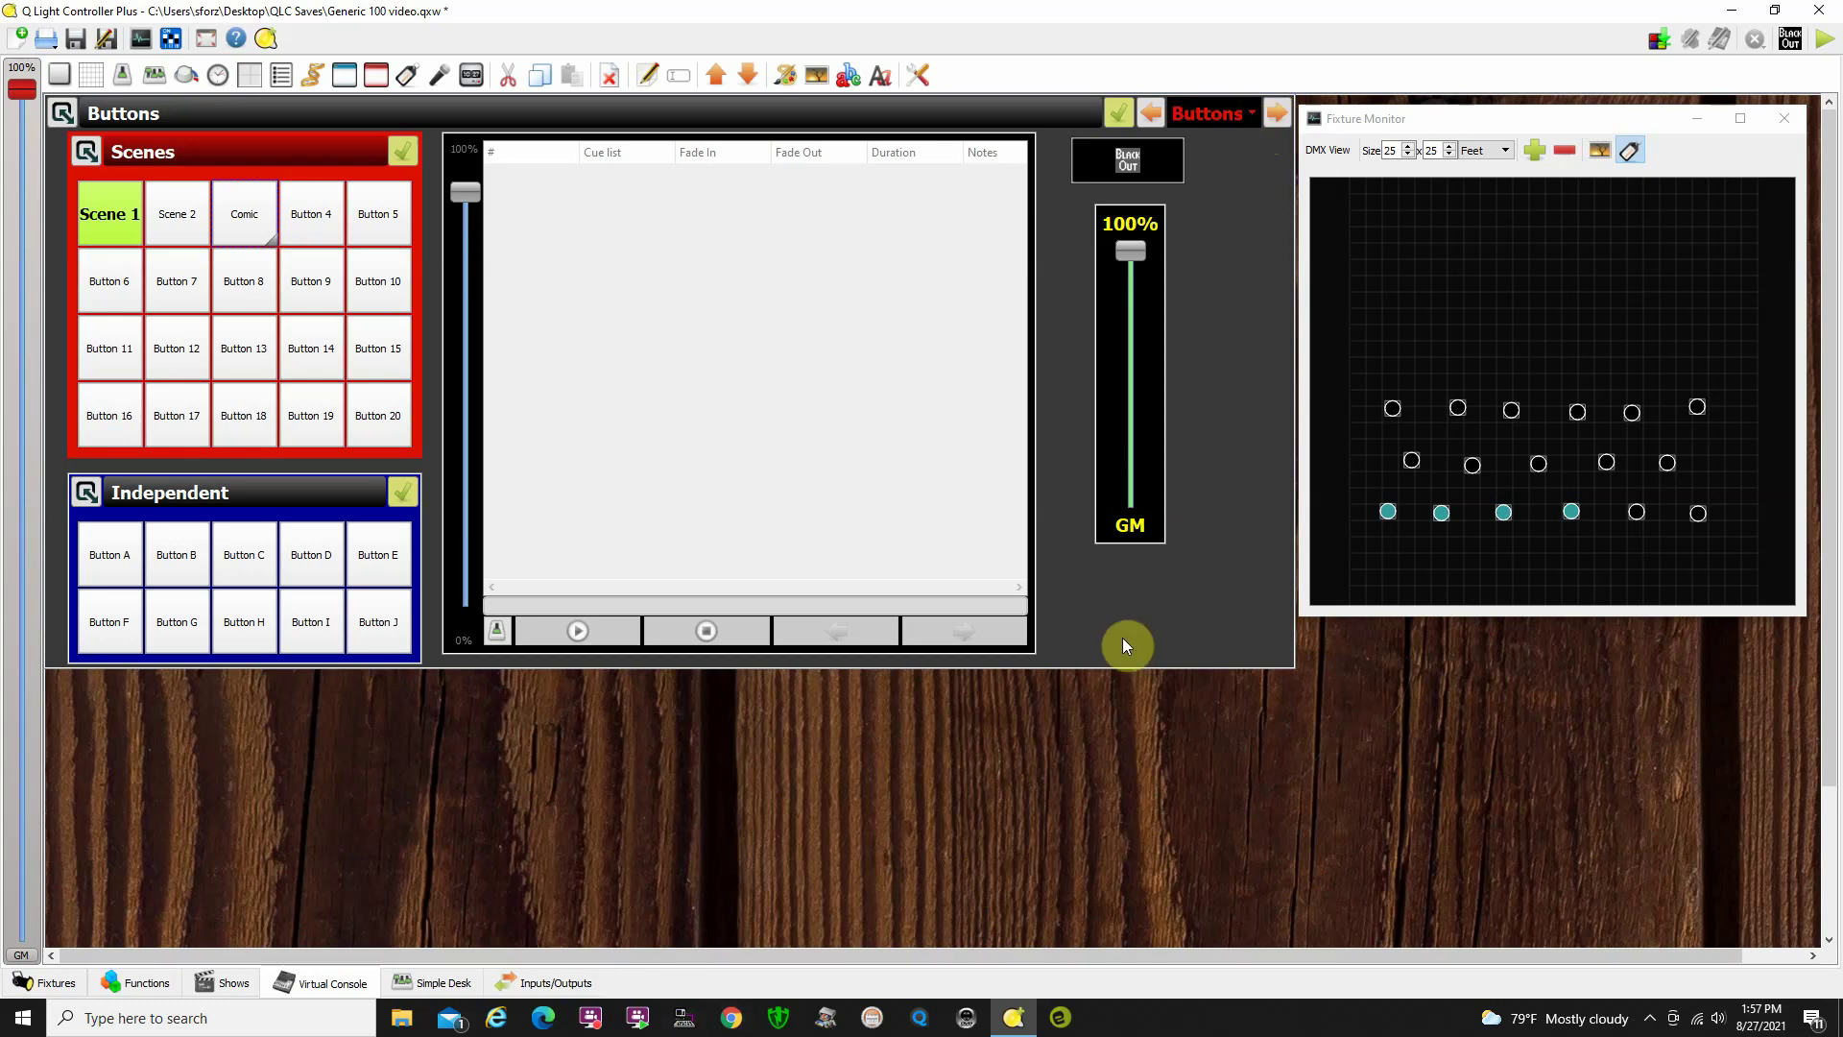
Switch to Operate mode and run Scene 1, Scene 2 and Comic in turn.
click(1825, 40)
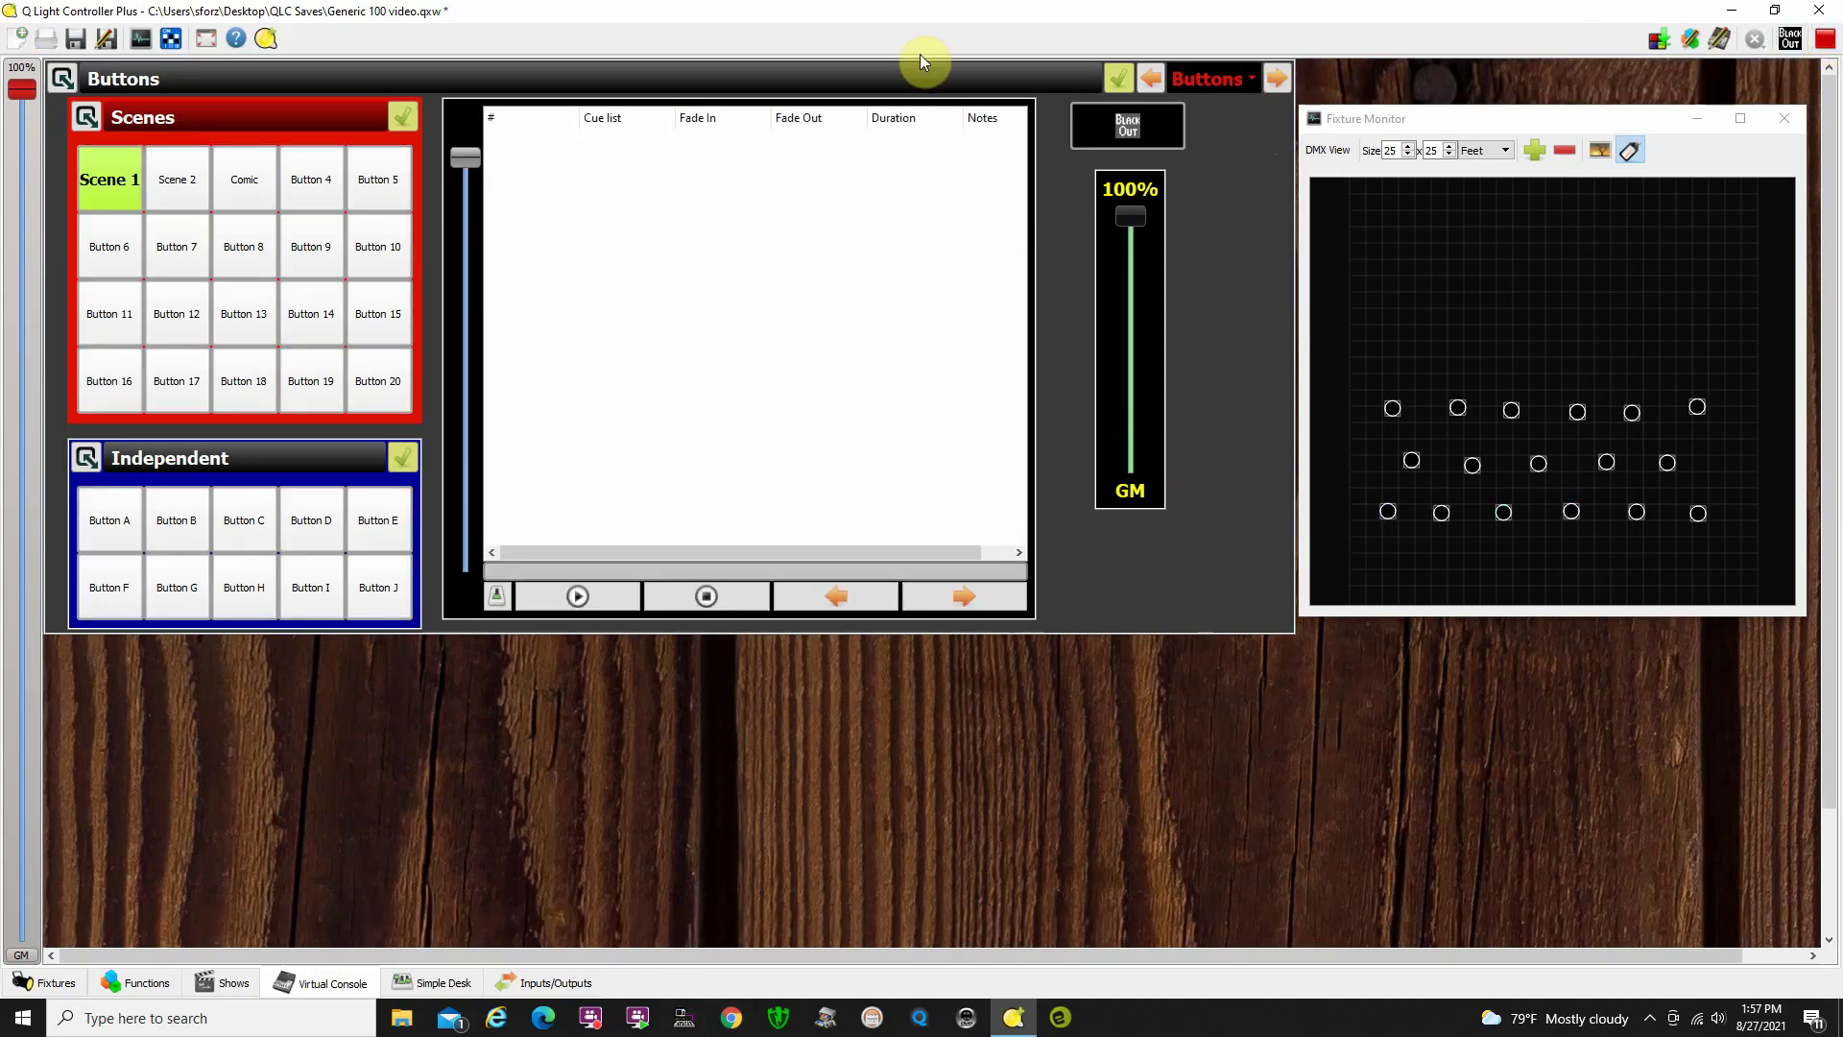
click(112, 188)
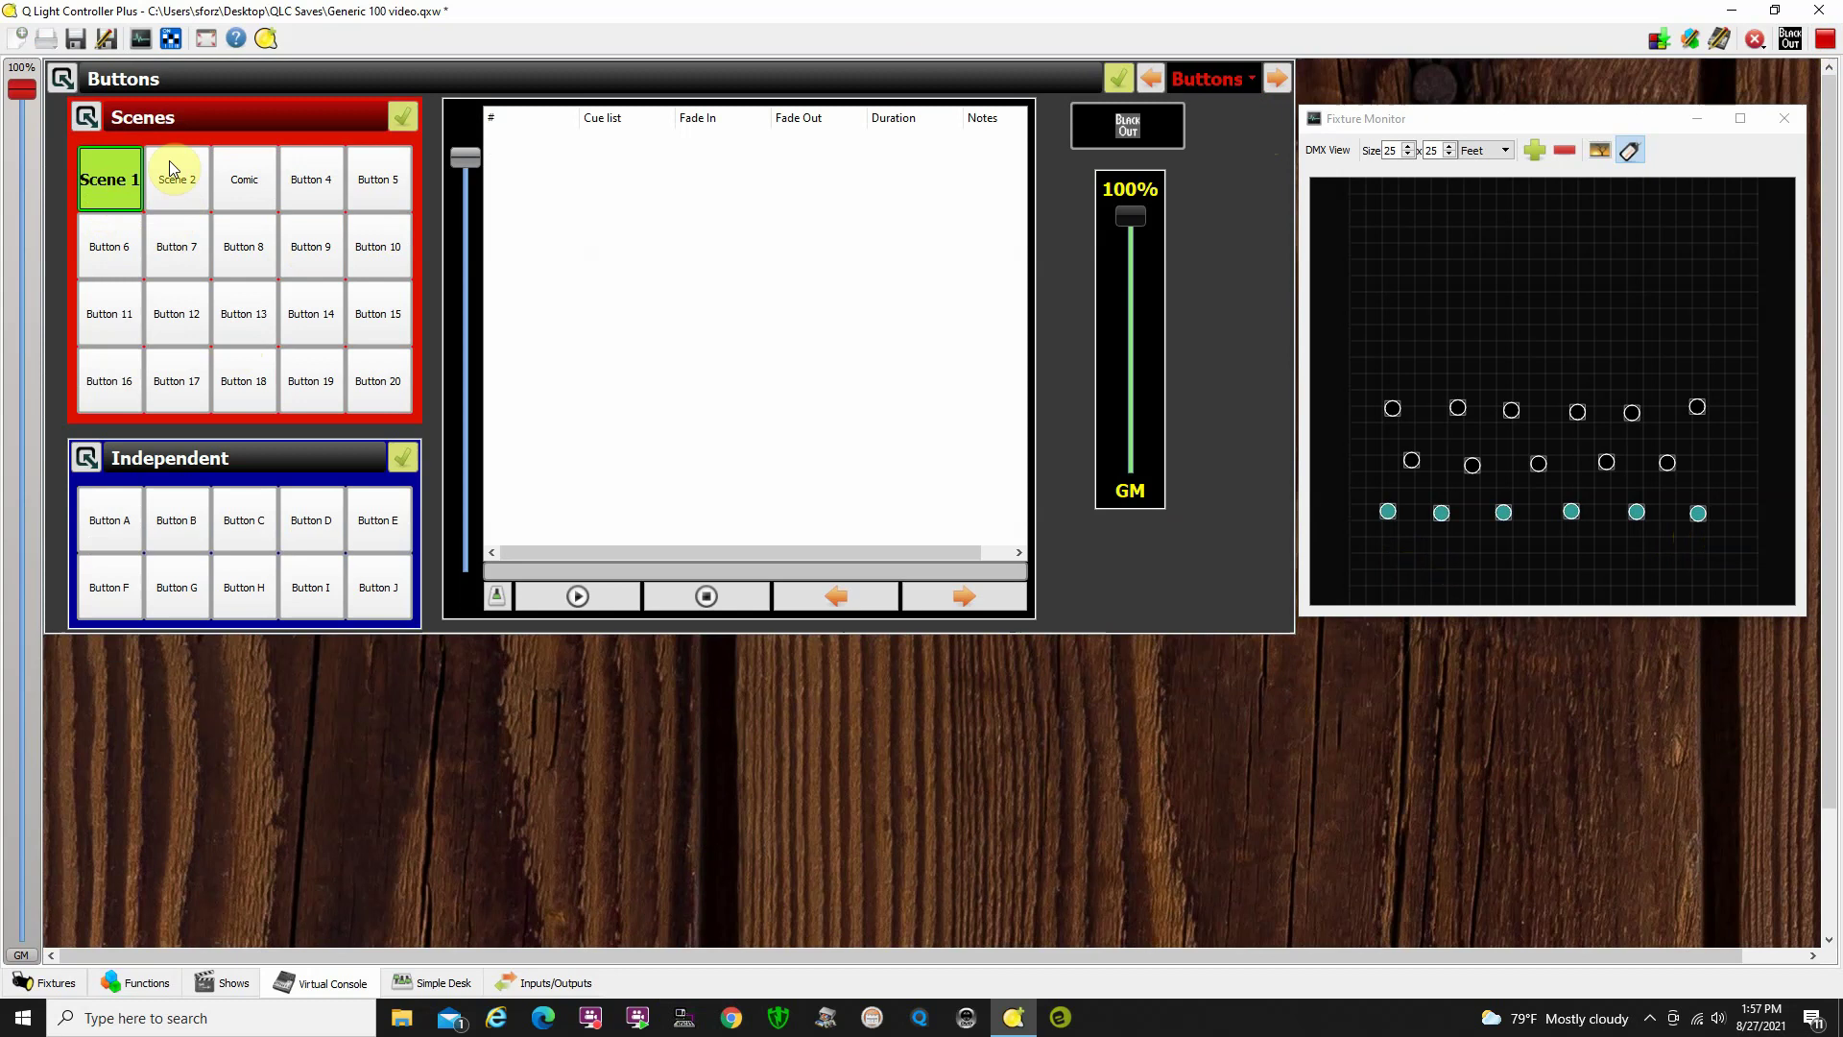
click(178, 189)
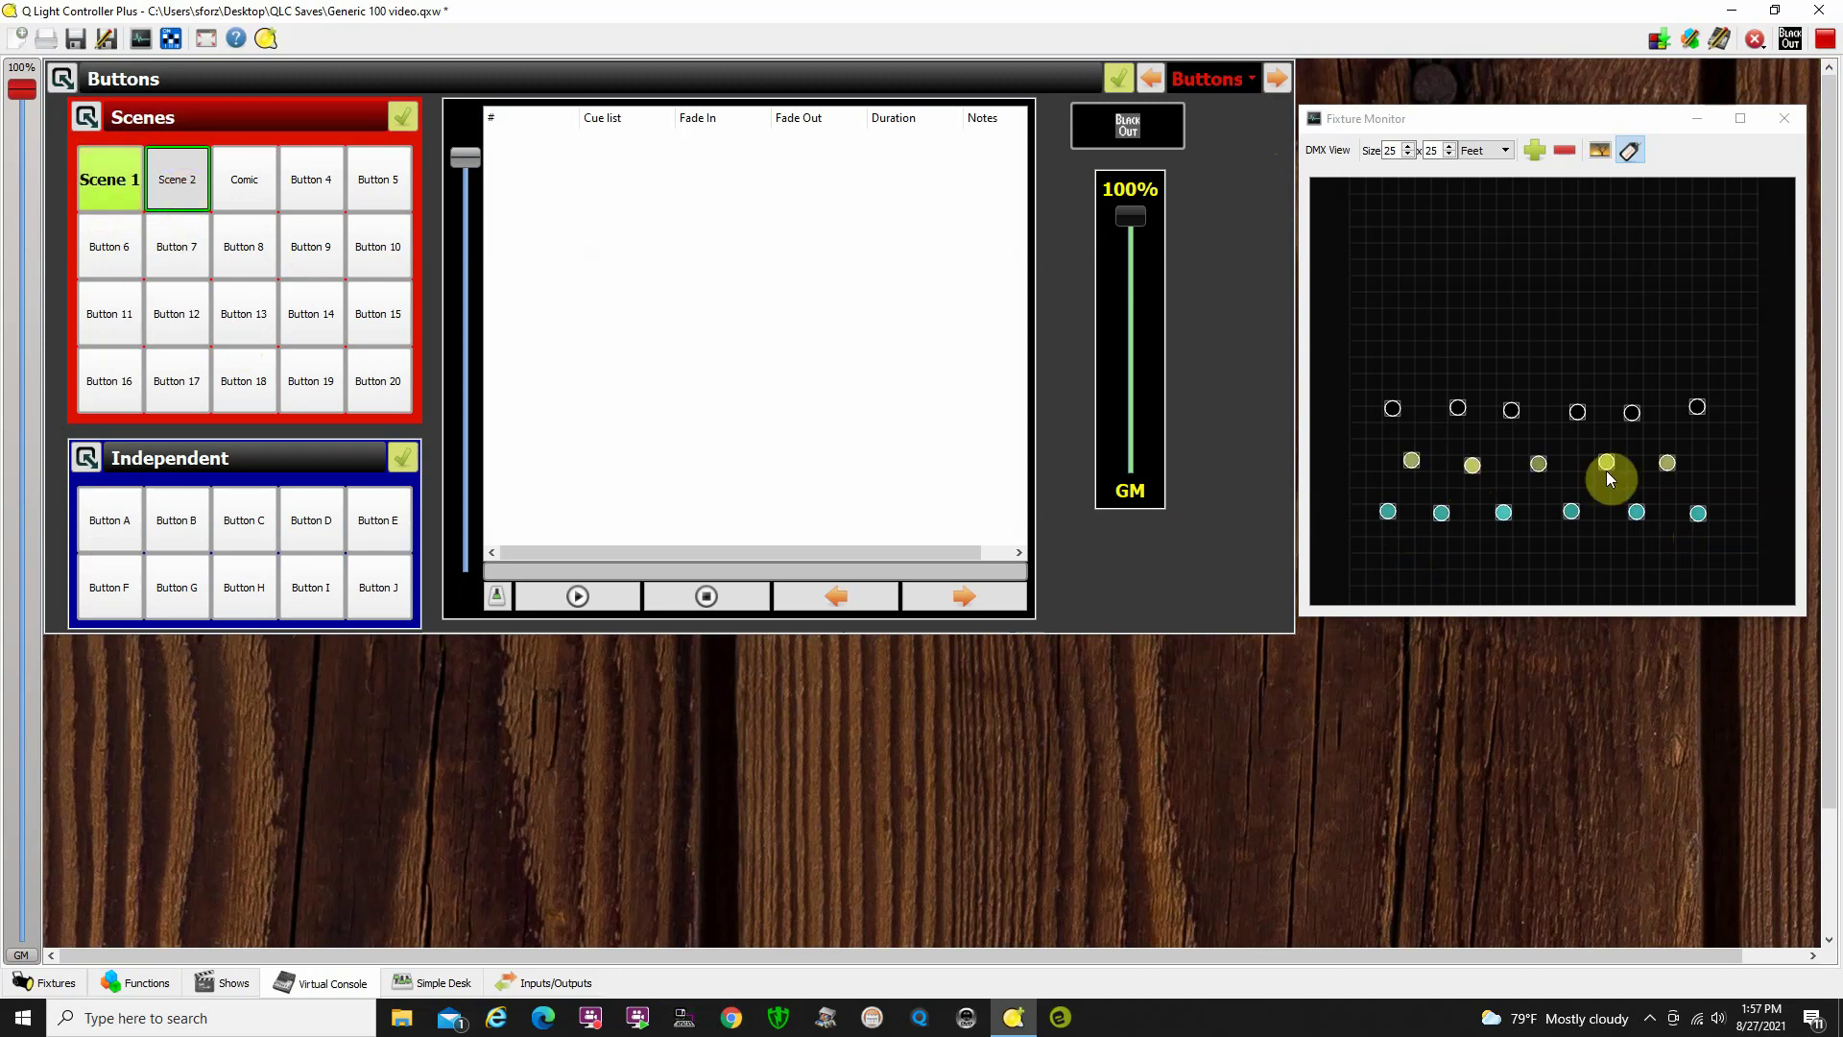
click(248, 198)
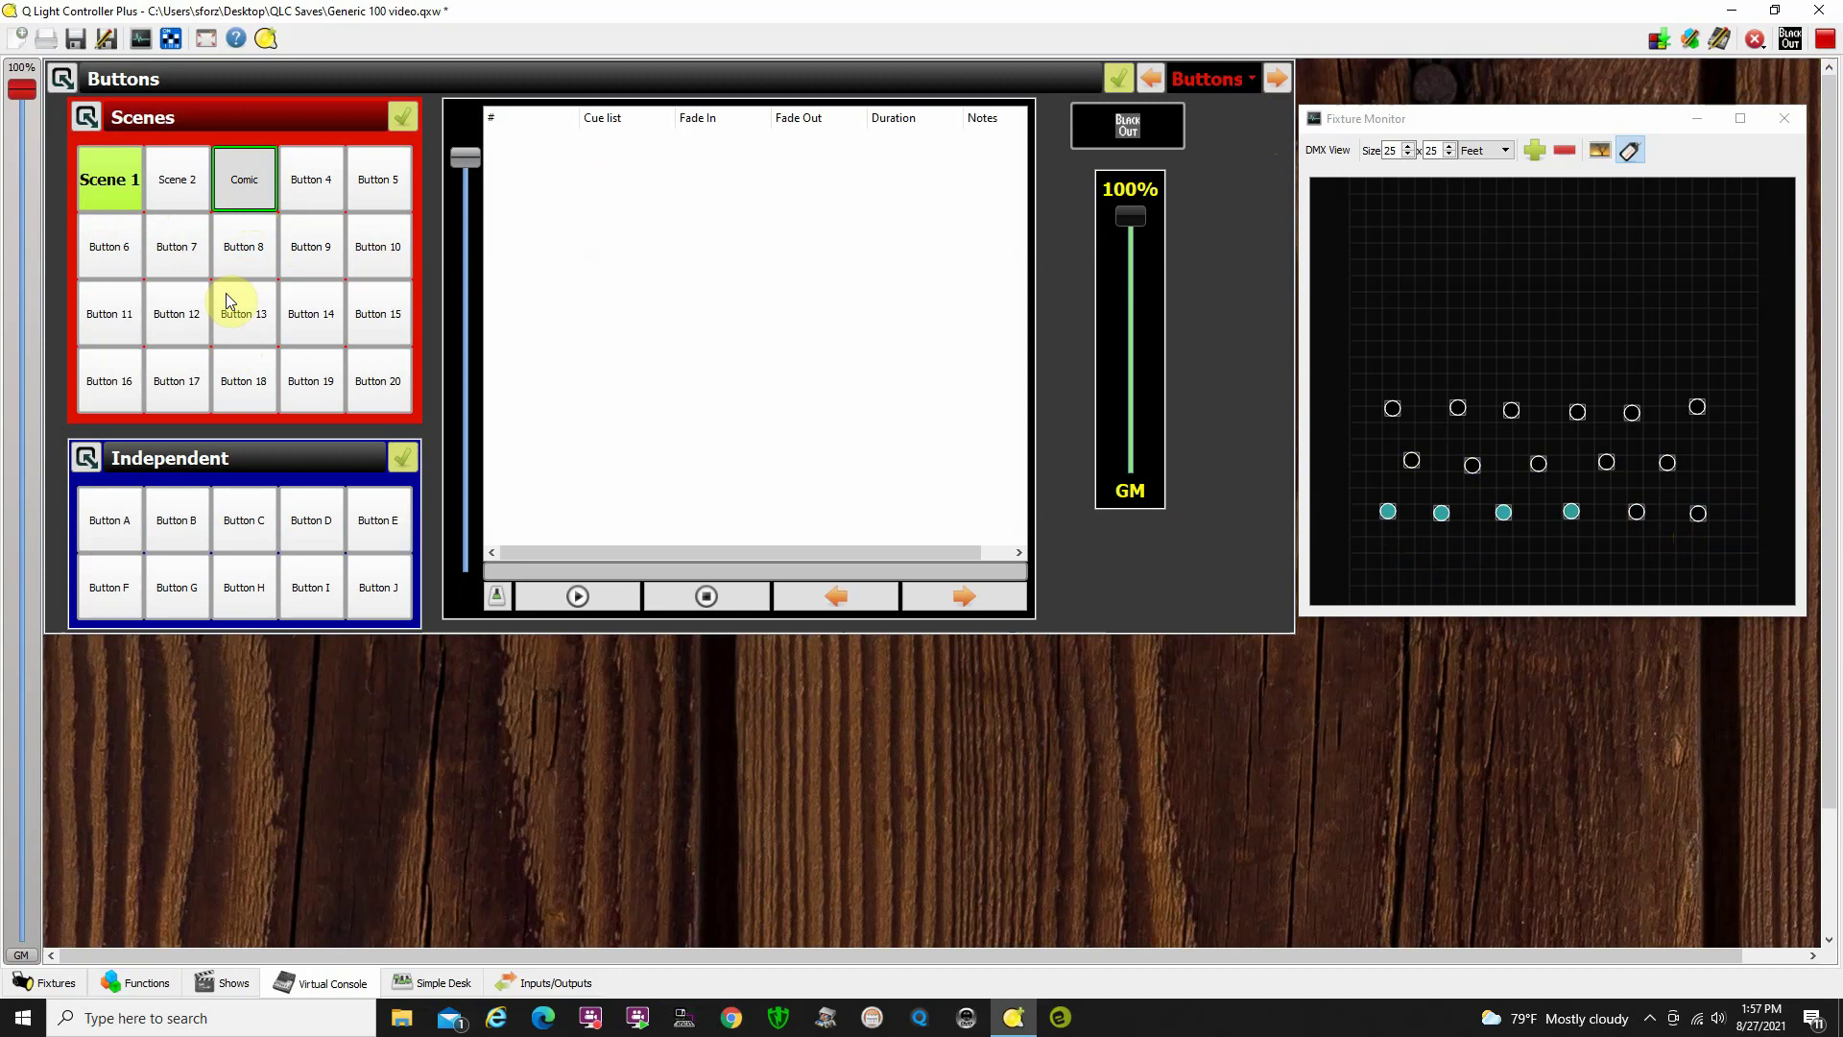
Cycle again through Scene 2, Scene 1, Scene 2 and Comic, ending on Scene 1.
click(178, 187)
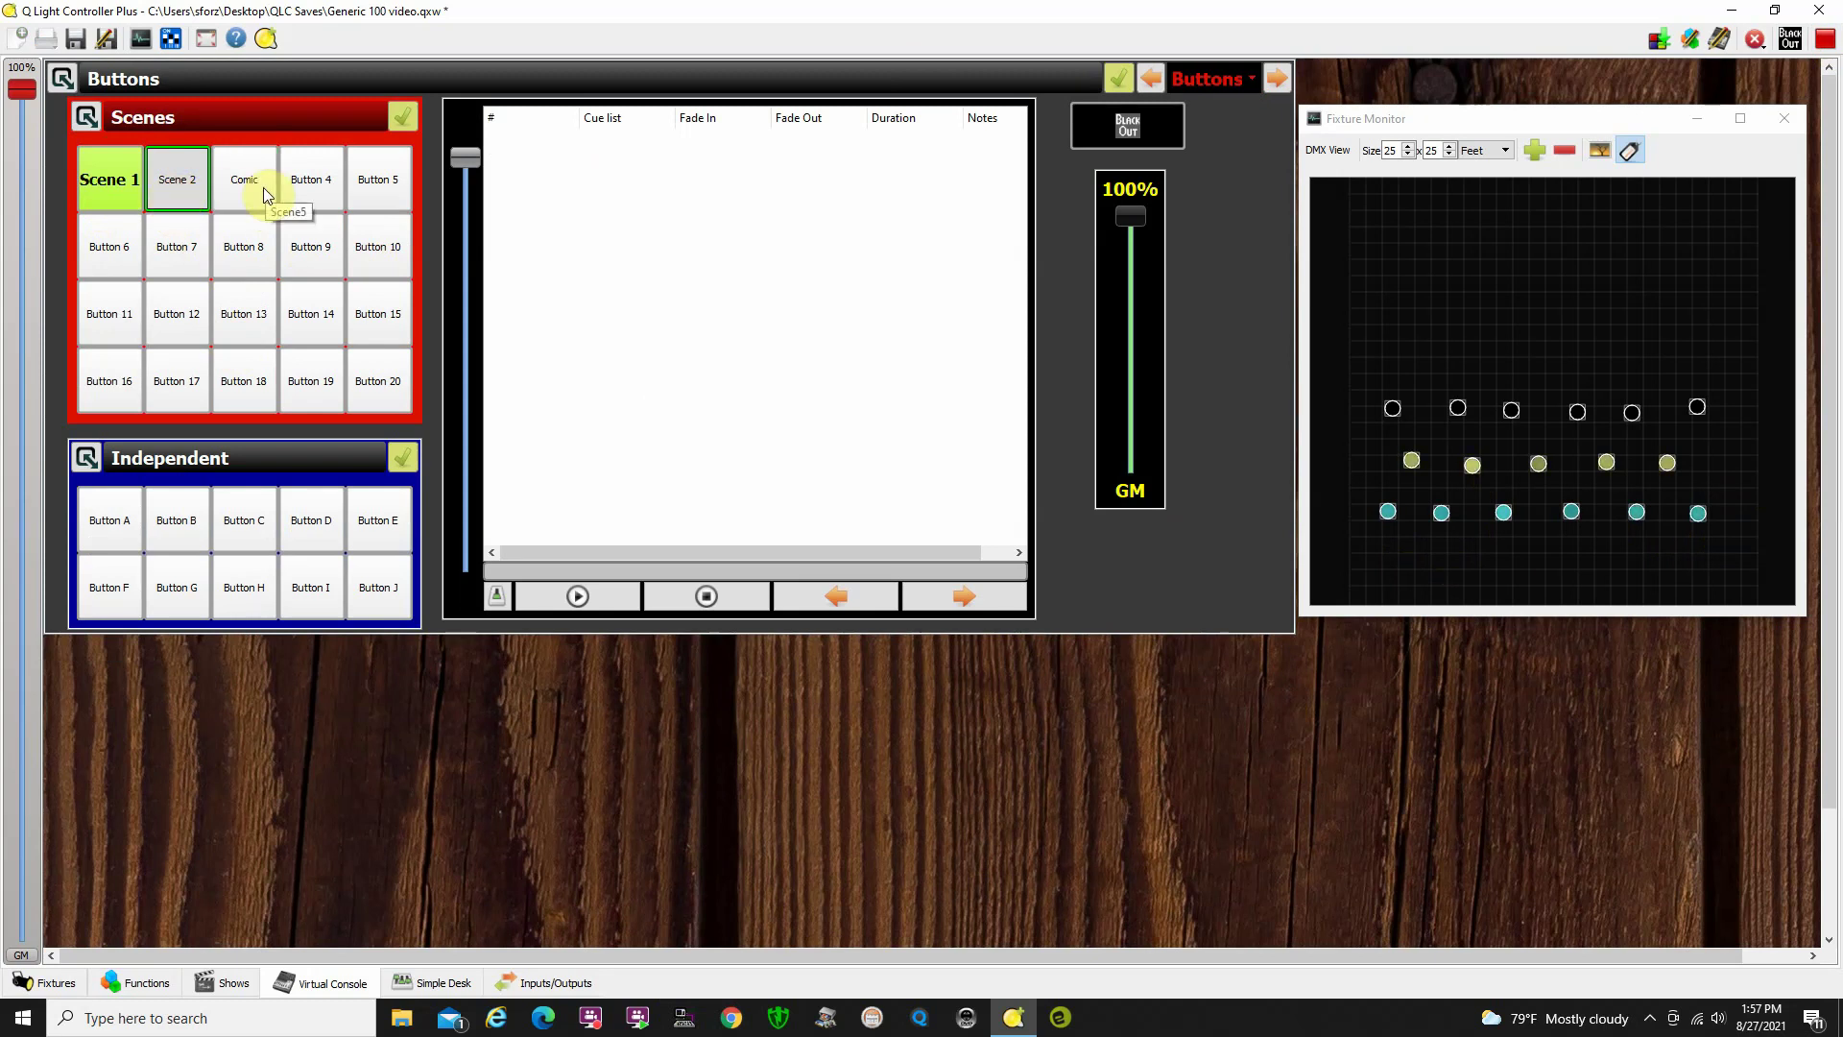
click(107, 192)
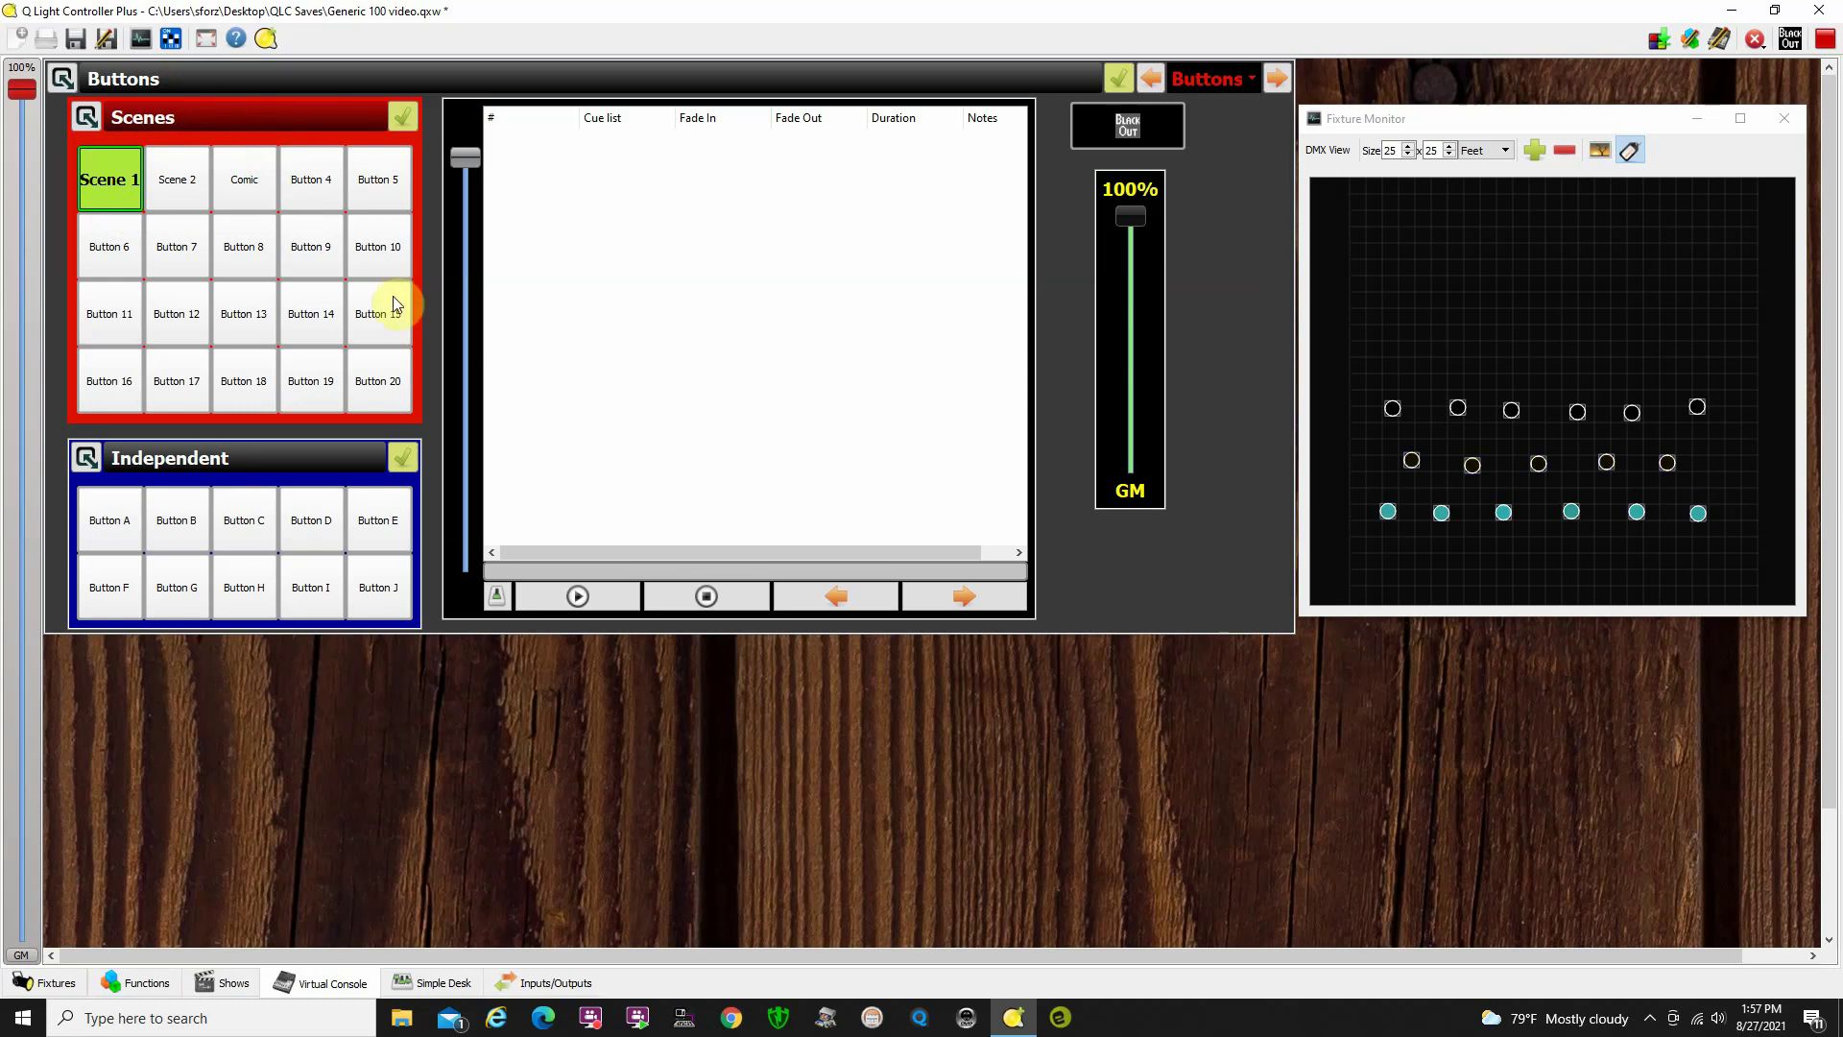
click(179, 207)
click(253, 192)
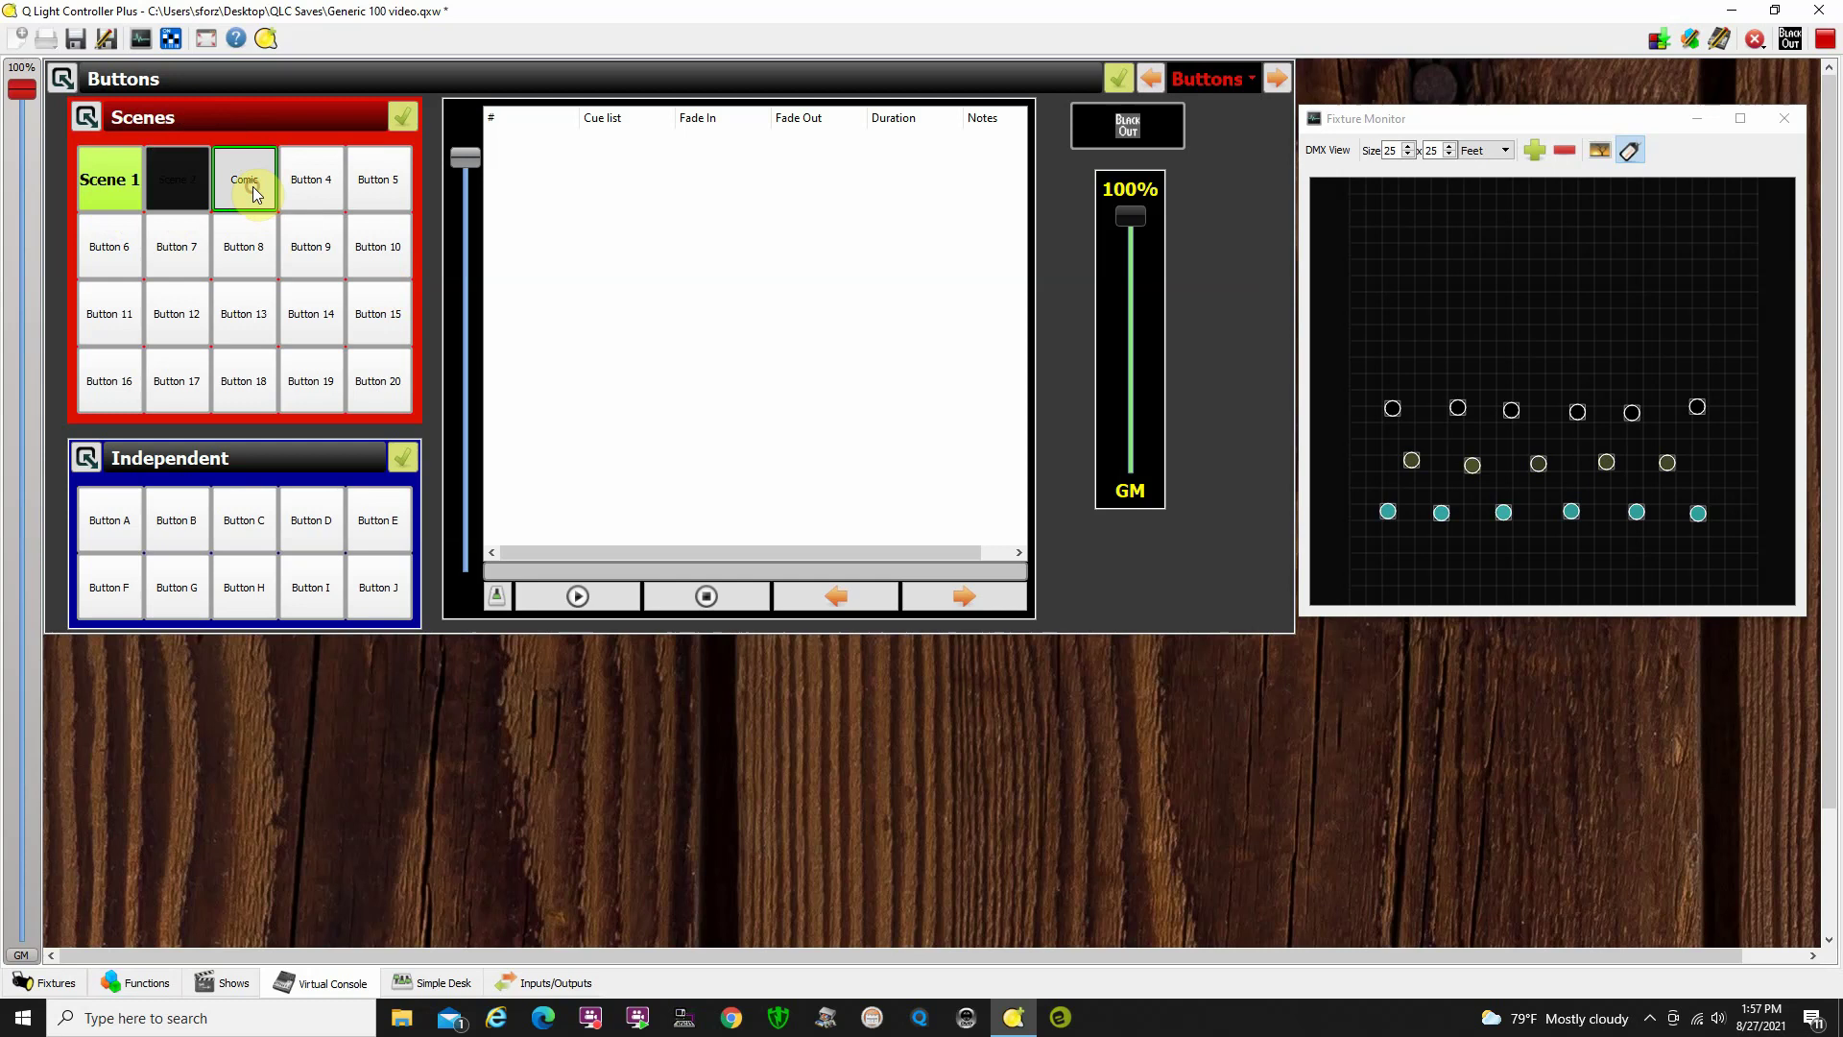
click(95, 197)
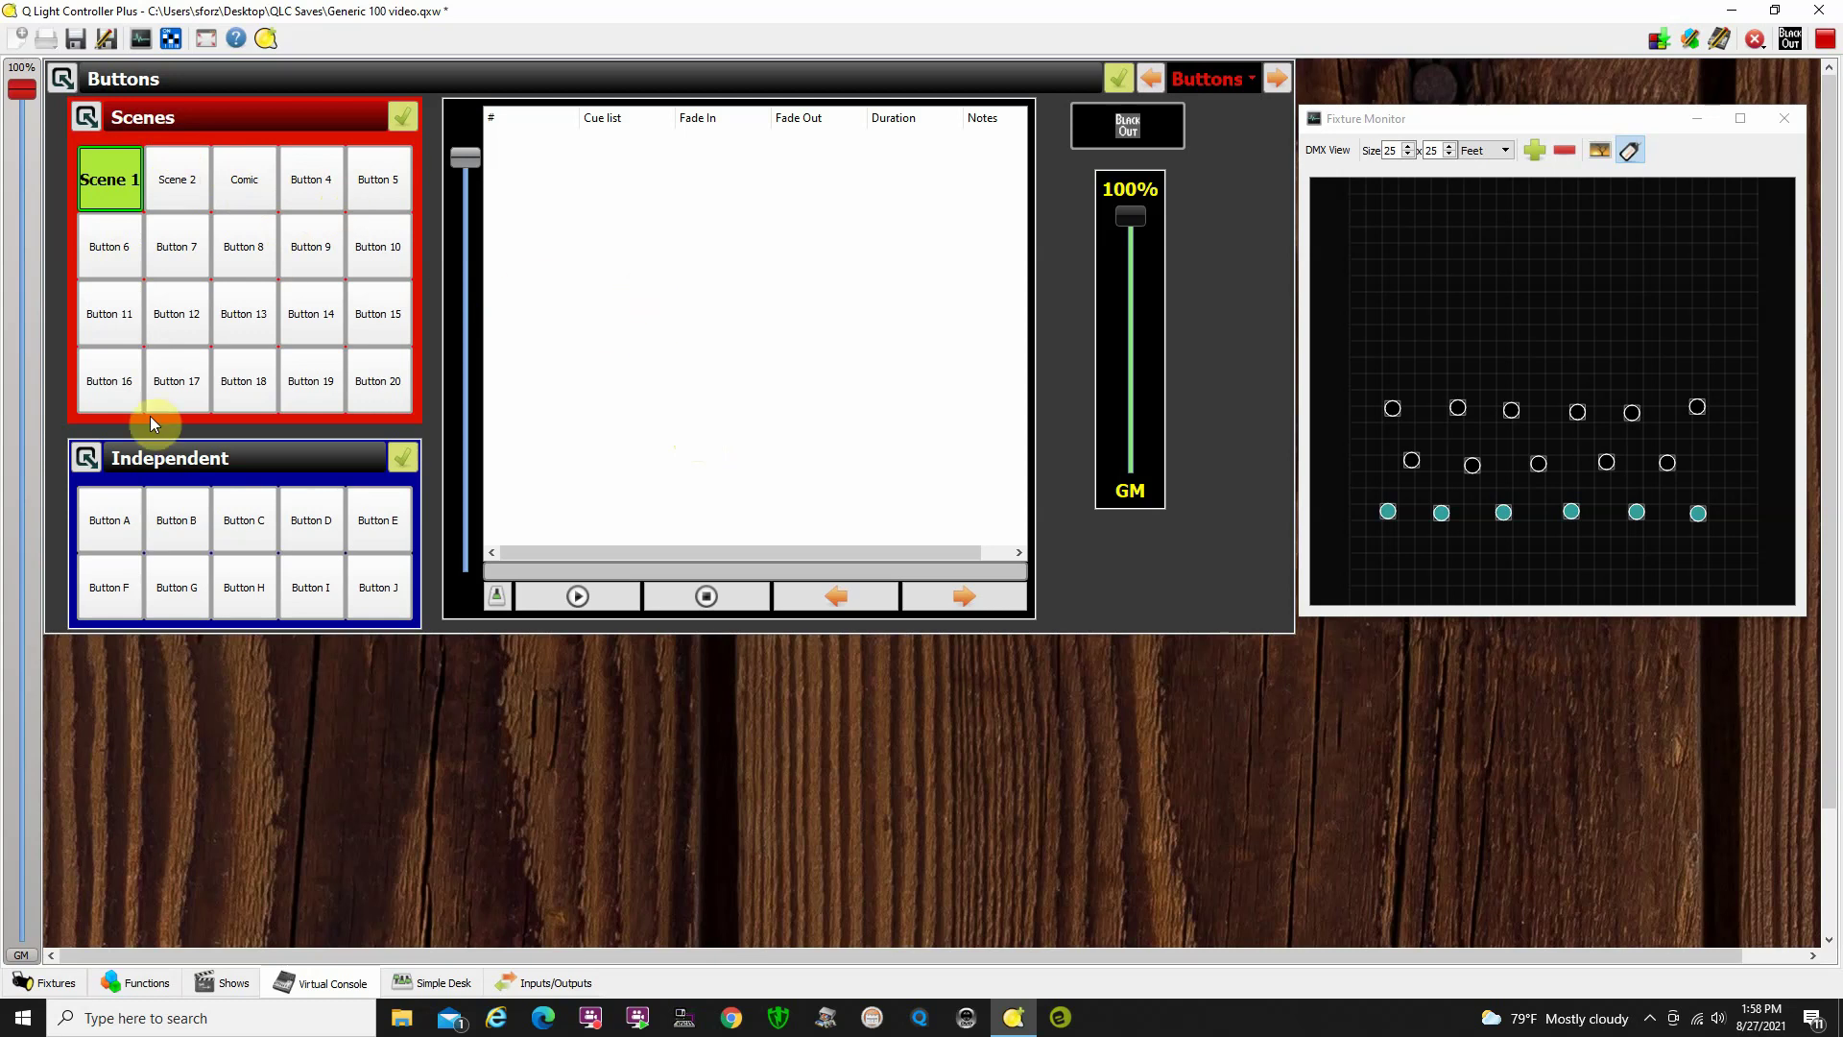
Turn off Scene 1 to darken all fixtures and go to the Functions manager.
click(105, 199)
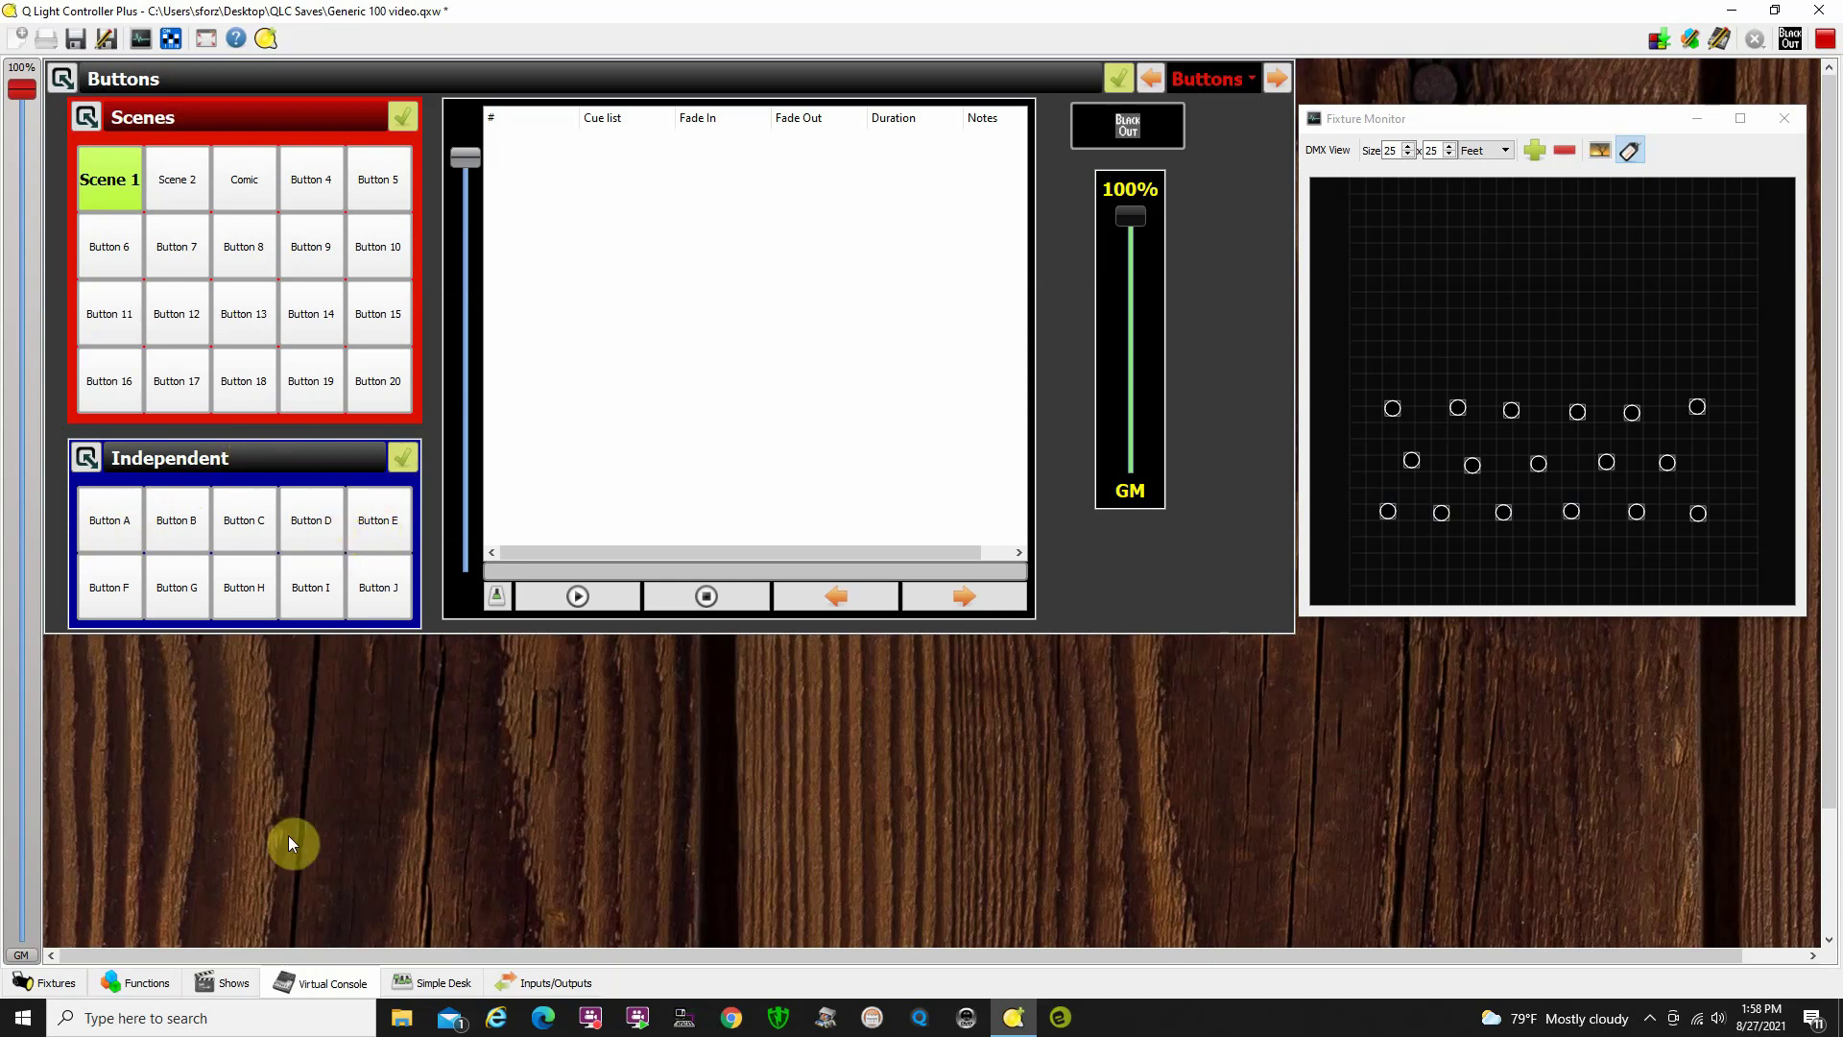
click(146, 985)
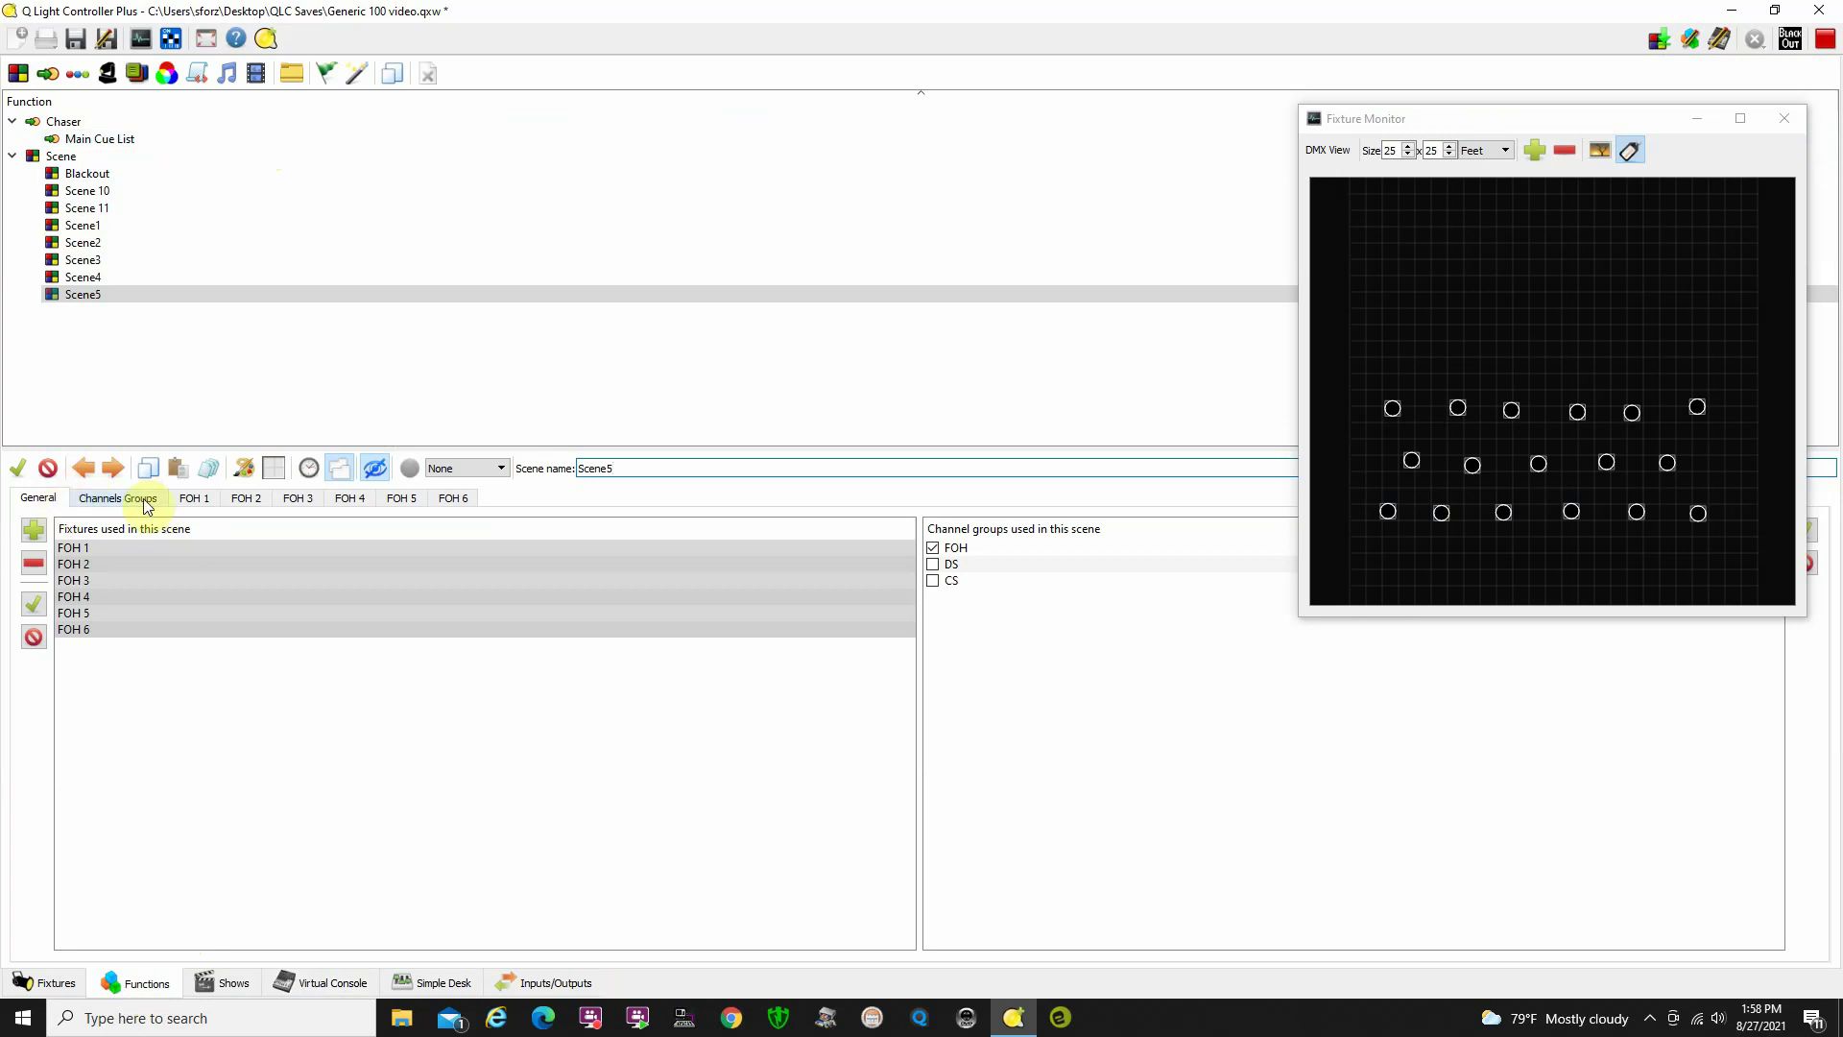
Create a new scene and begin naming it work lights.
click(18, 75)
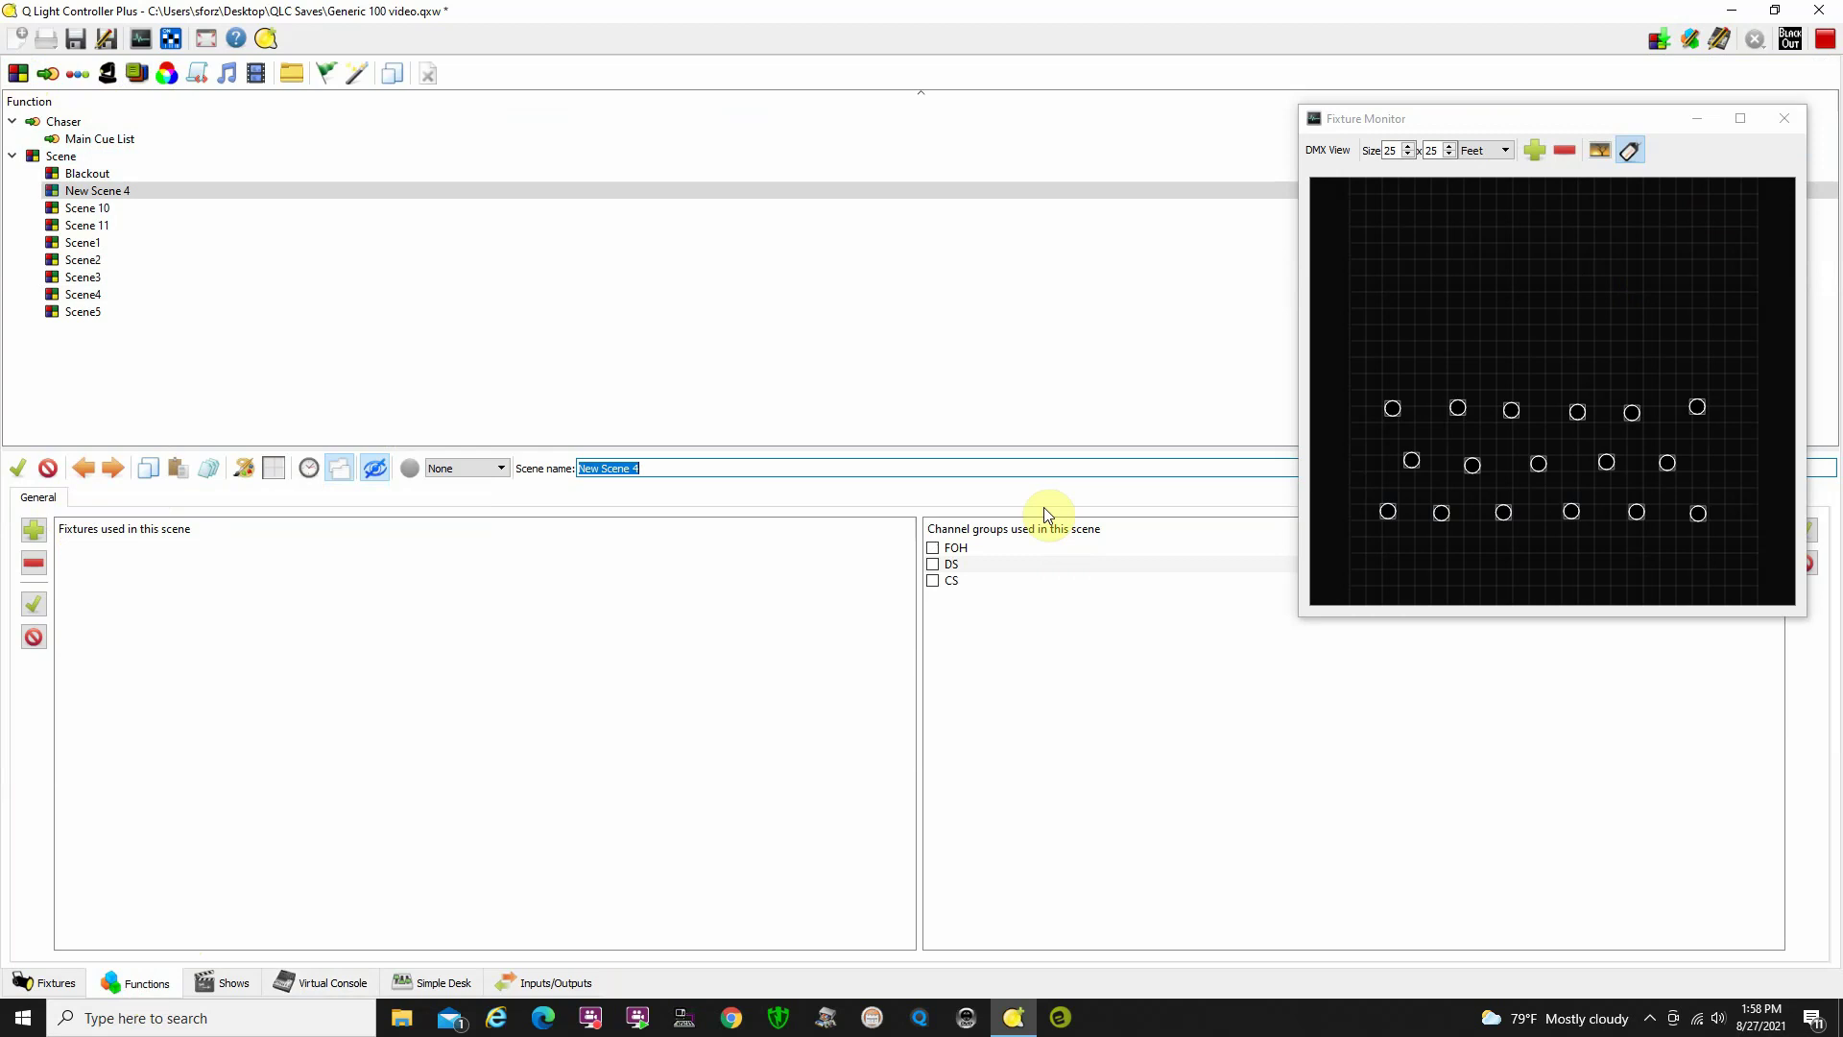
drag(1629, 125, 1559, 502)
click(666, 462)
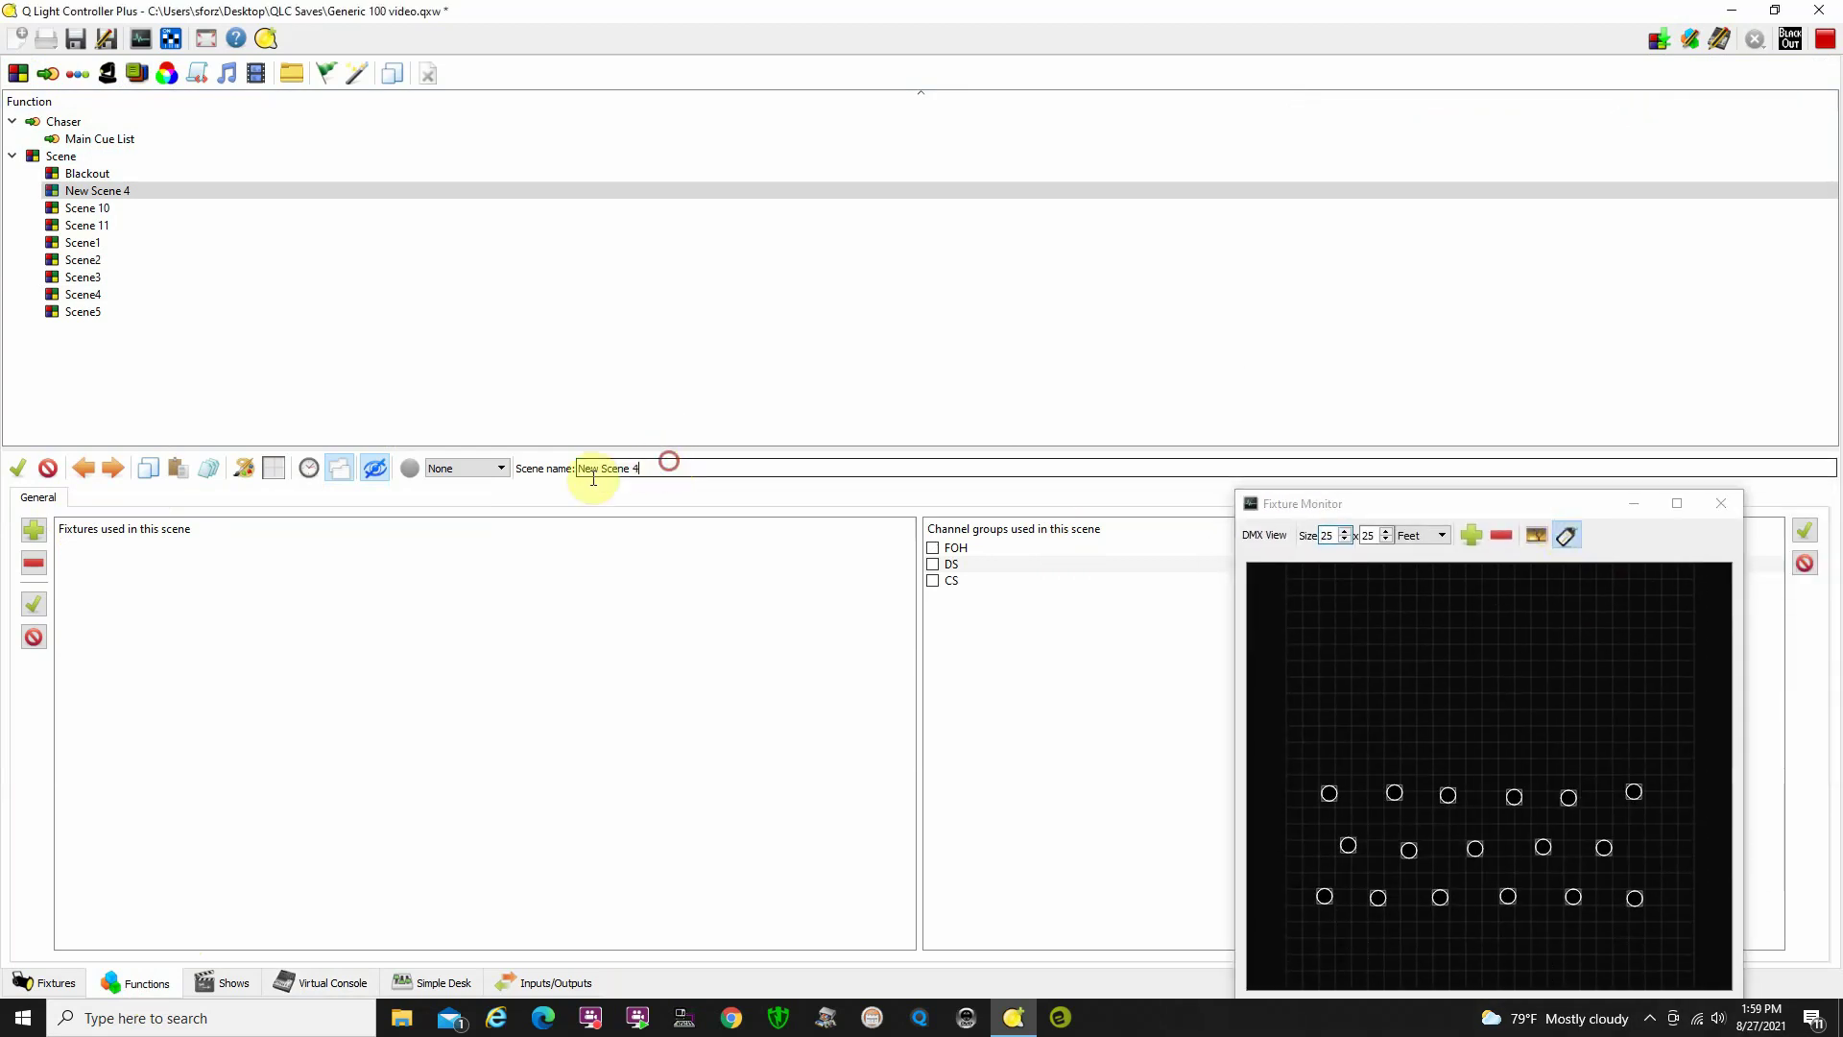
text(work lights)
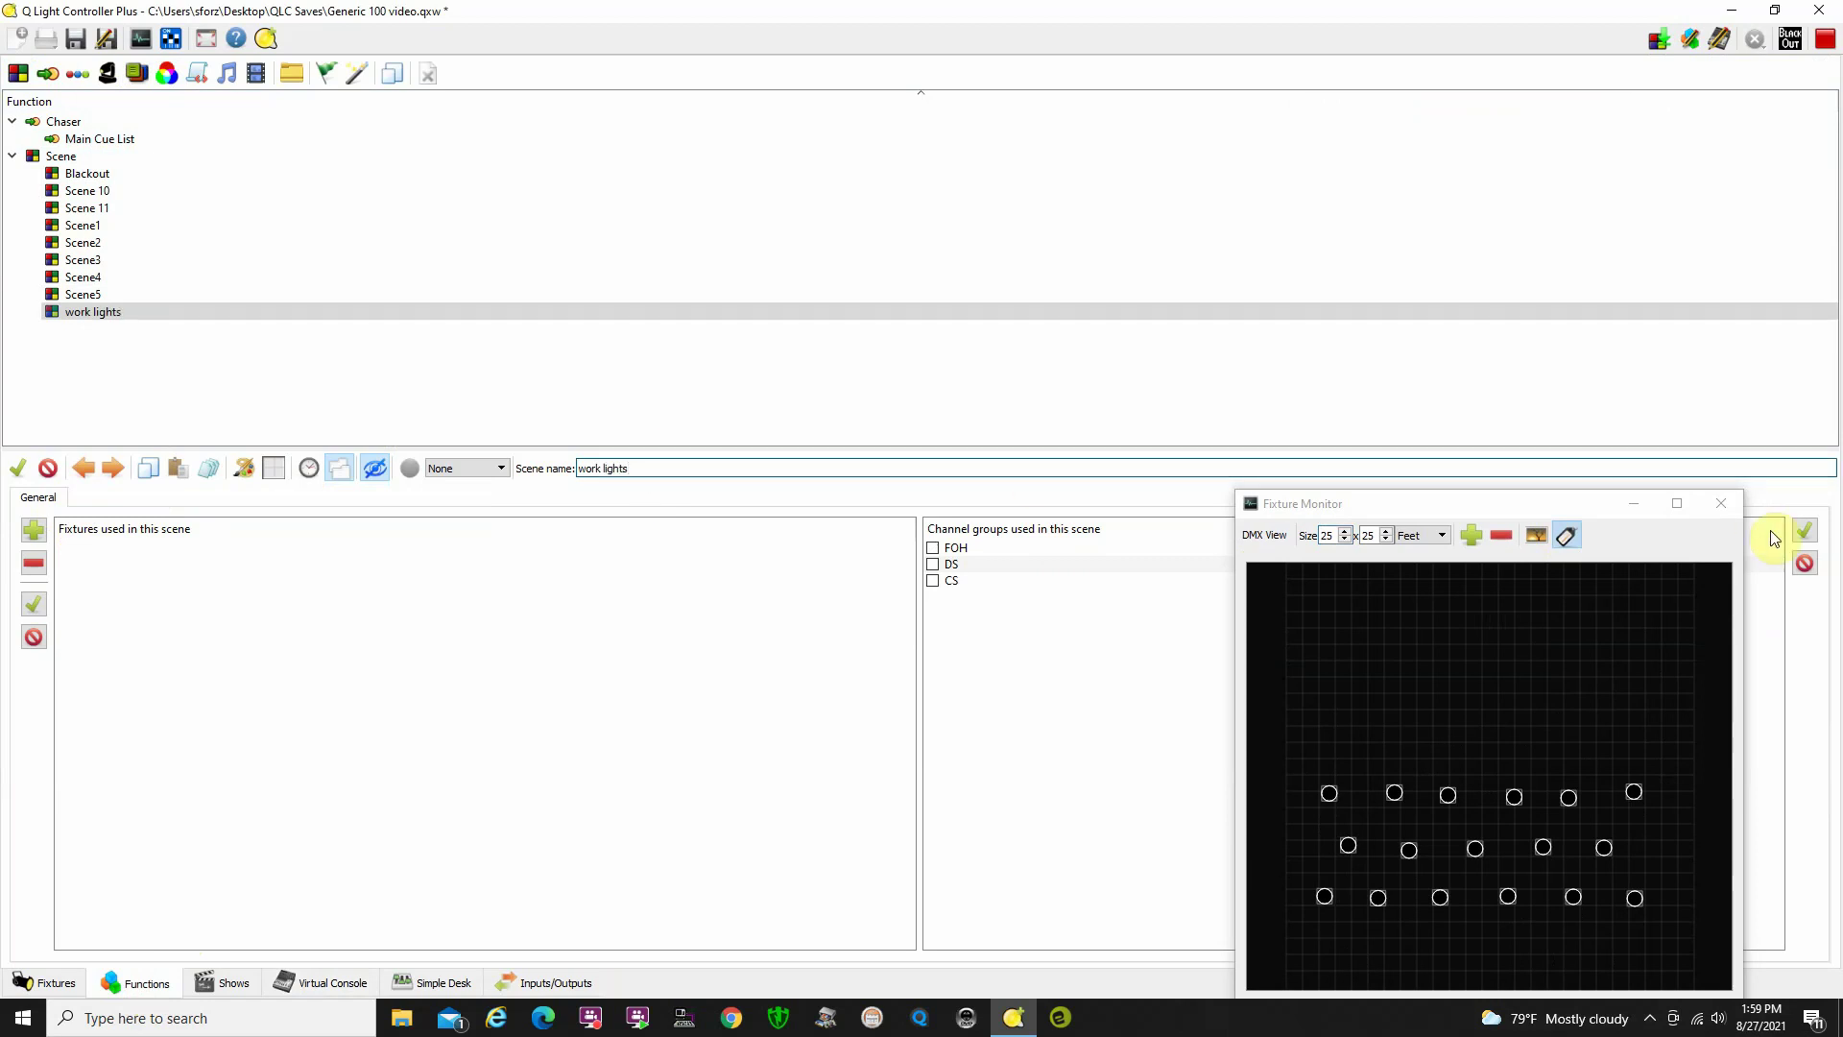
drag(1600, 504, 1571, 148)
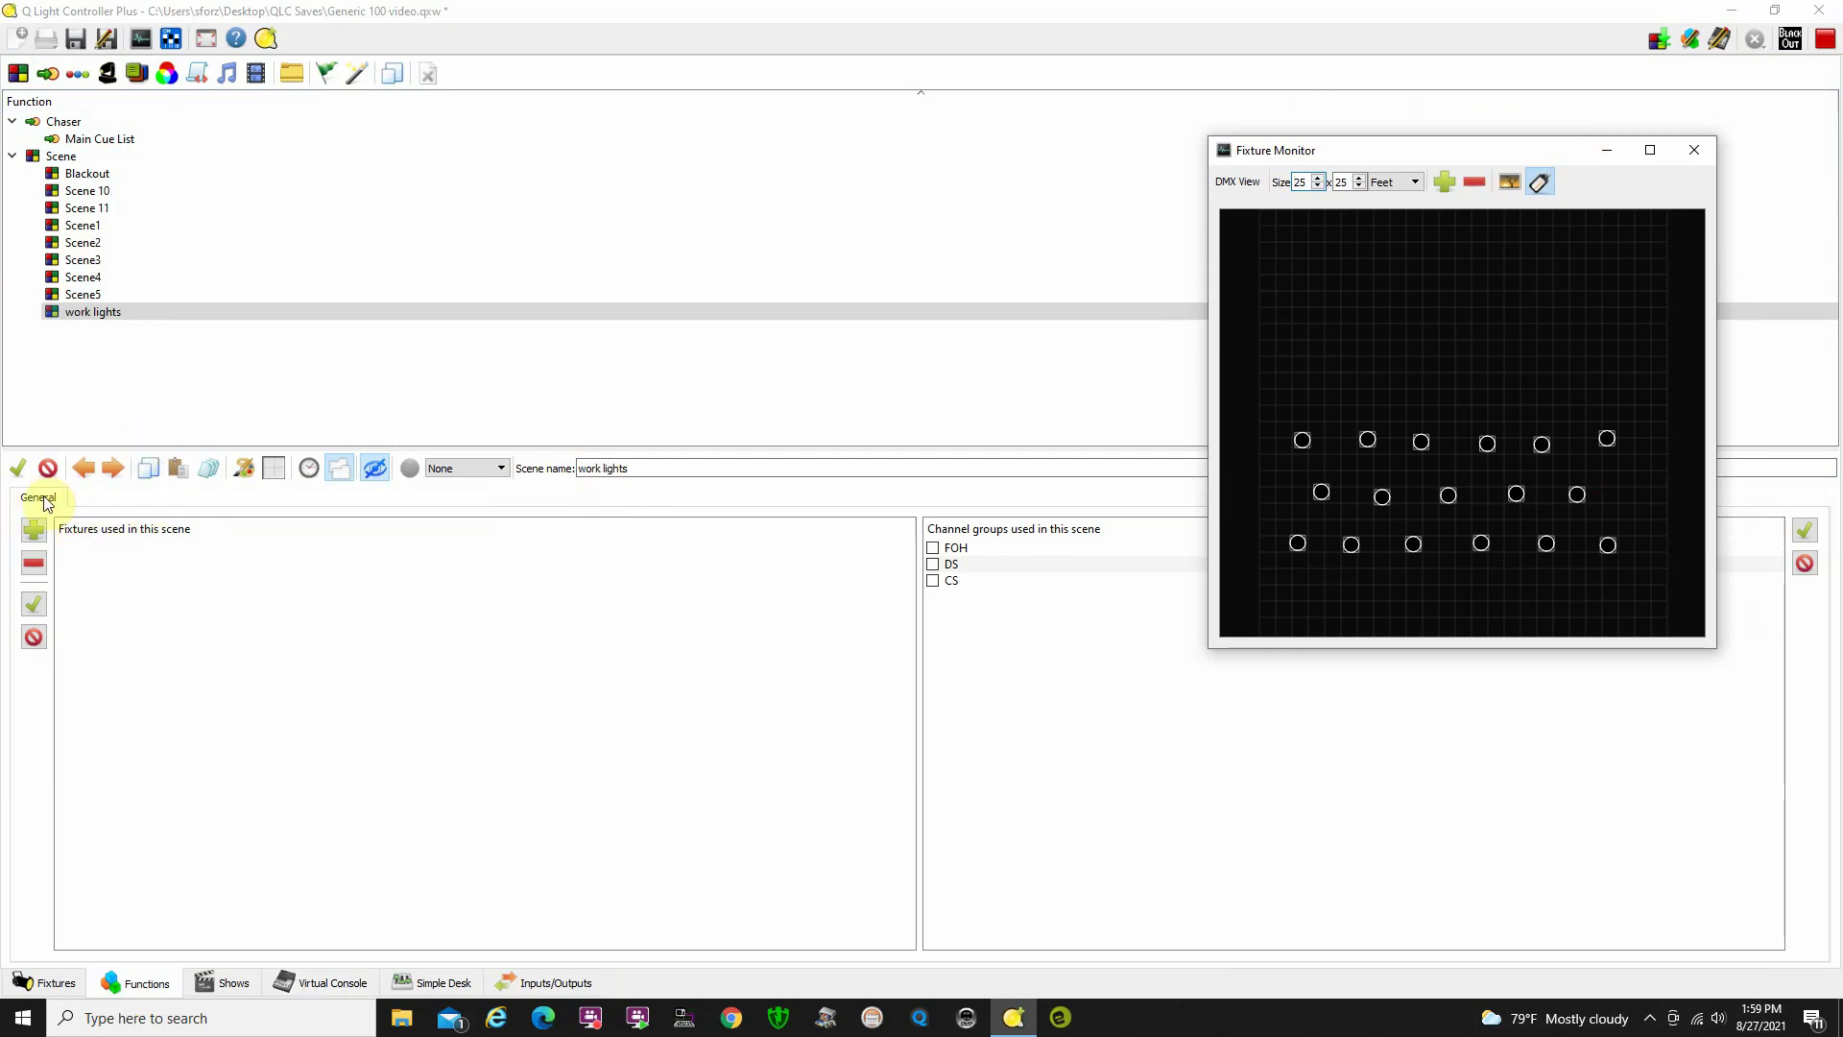
Add Dimmers #003 and #004 to the work lights scene.
click(33, 530)
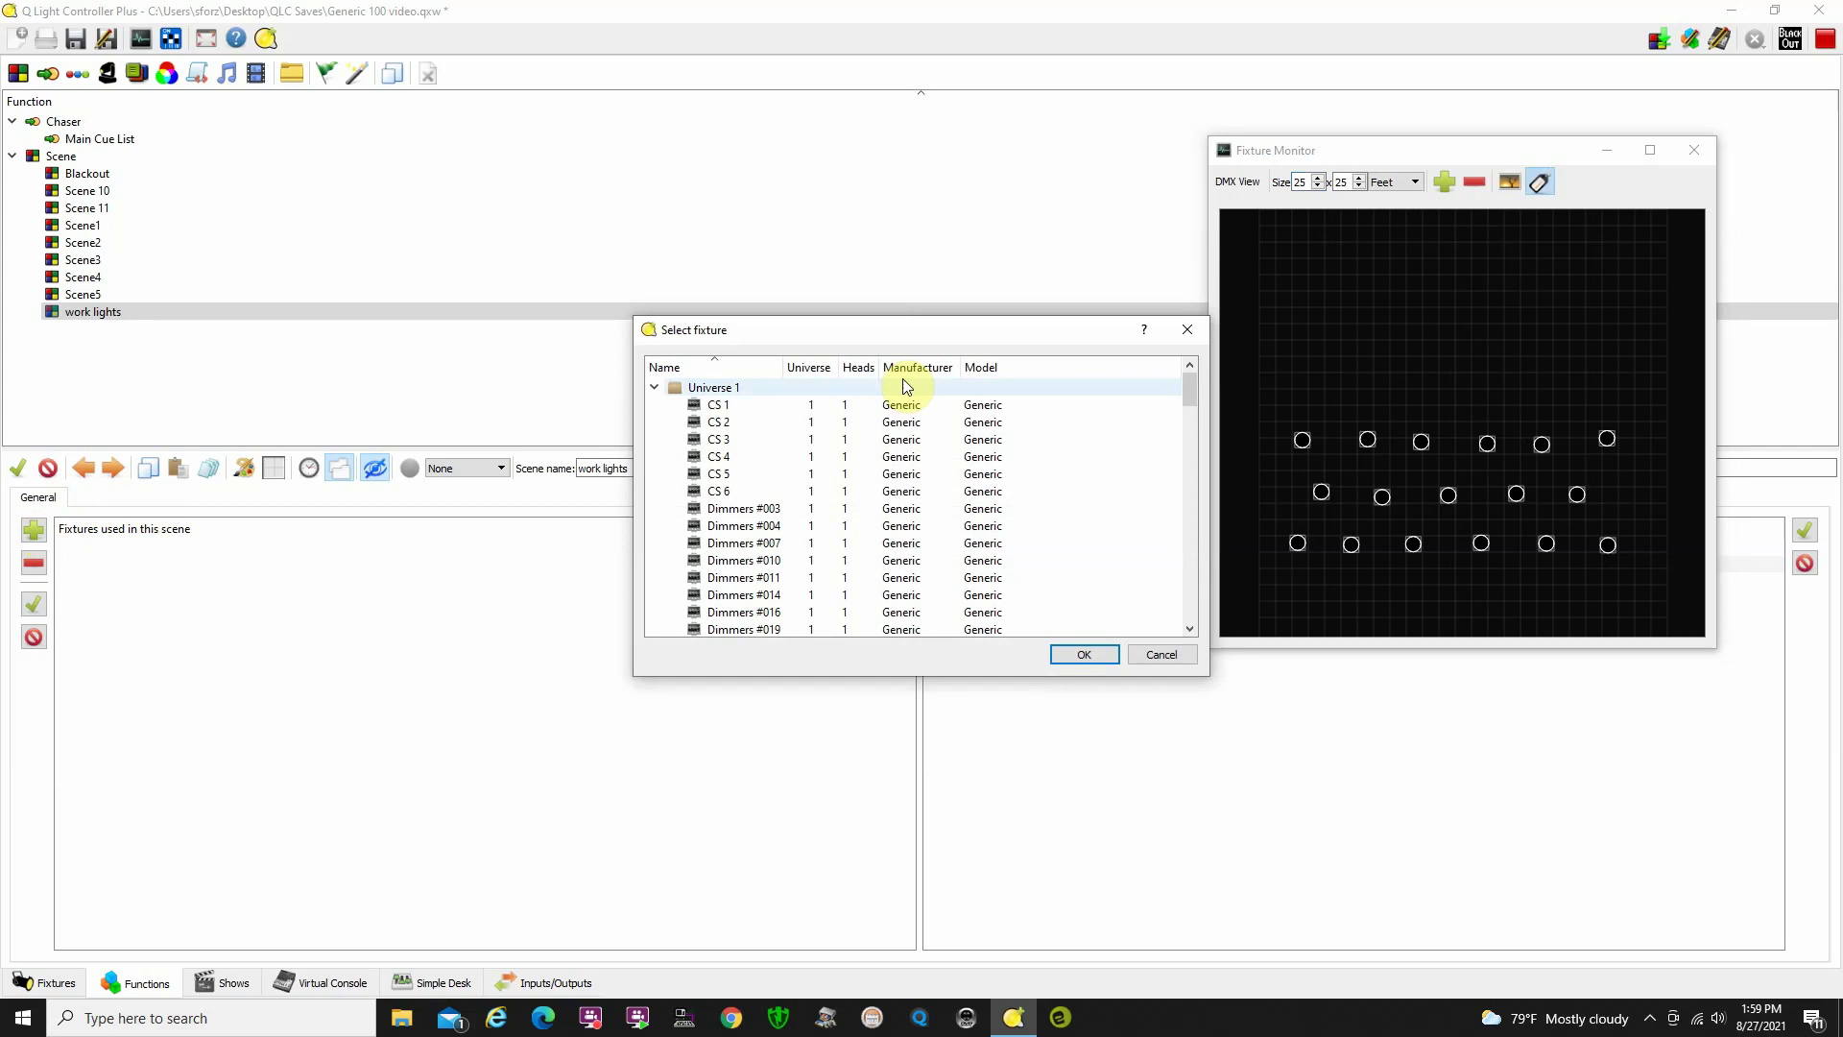
click(763, 509)
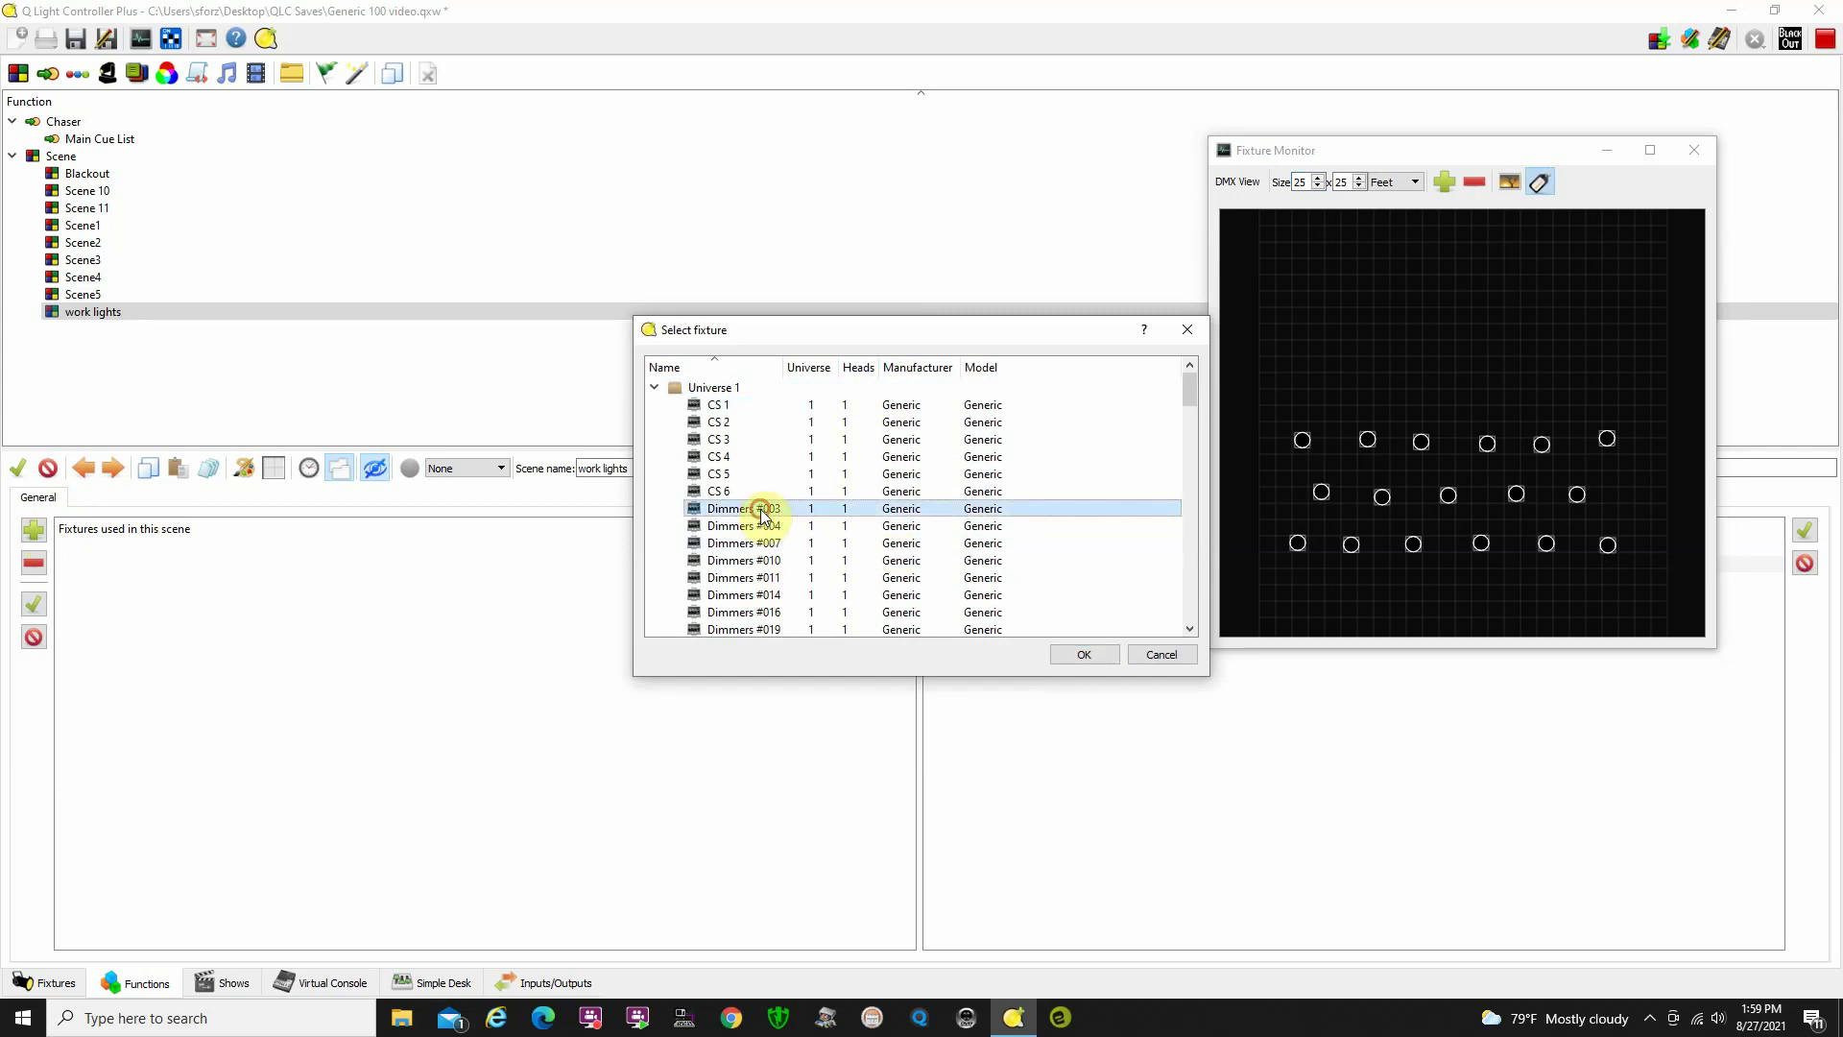
ctrl+click(774, 526)
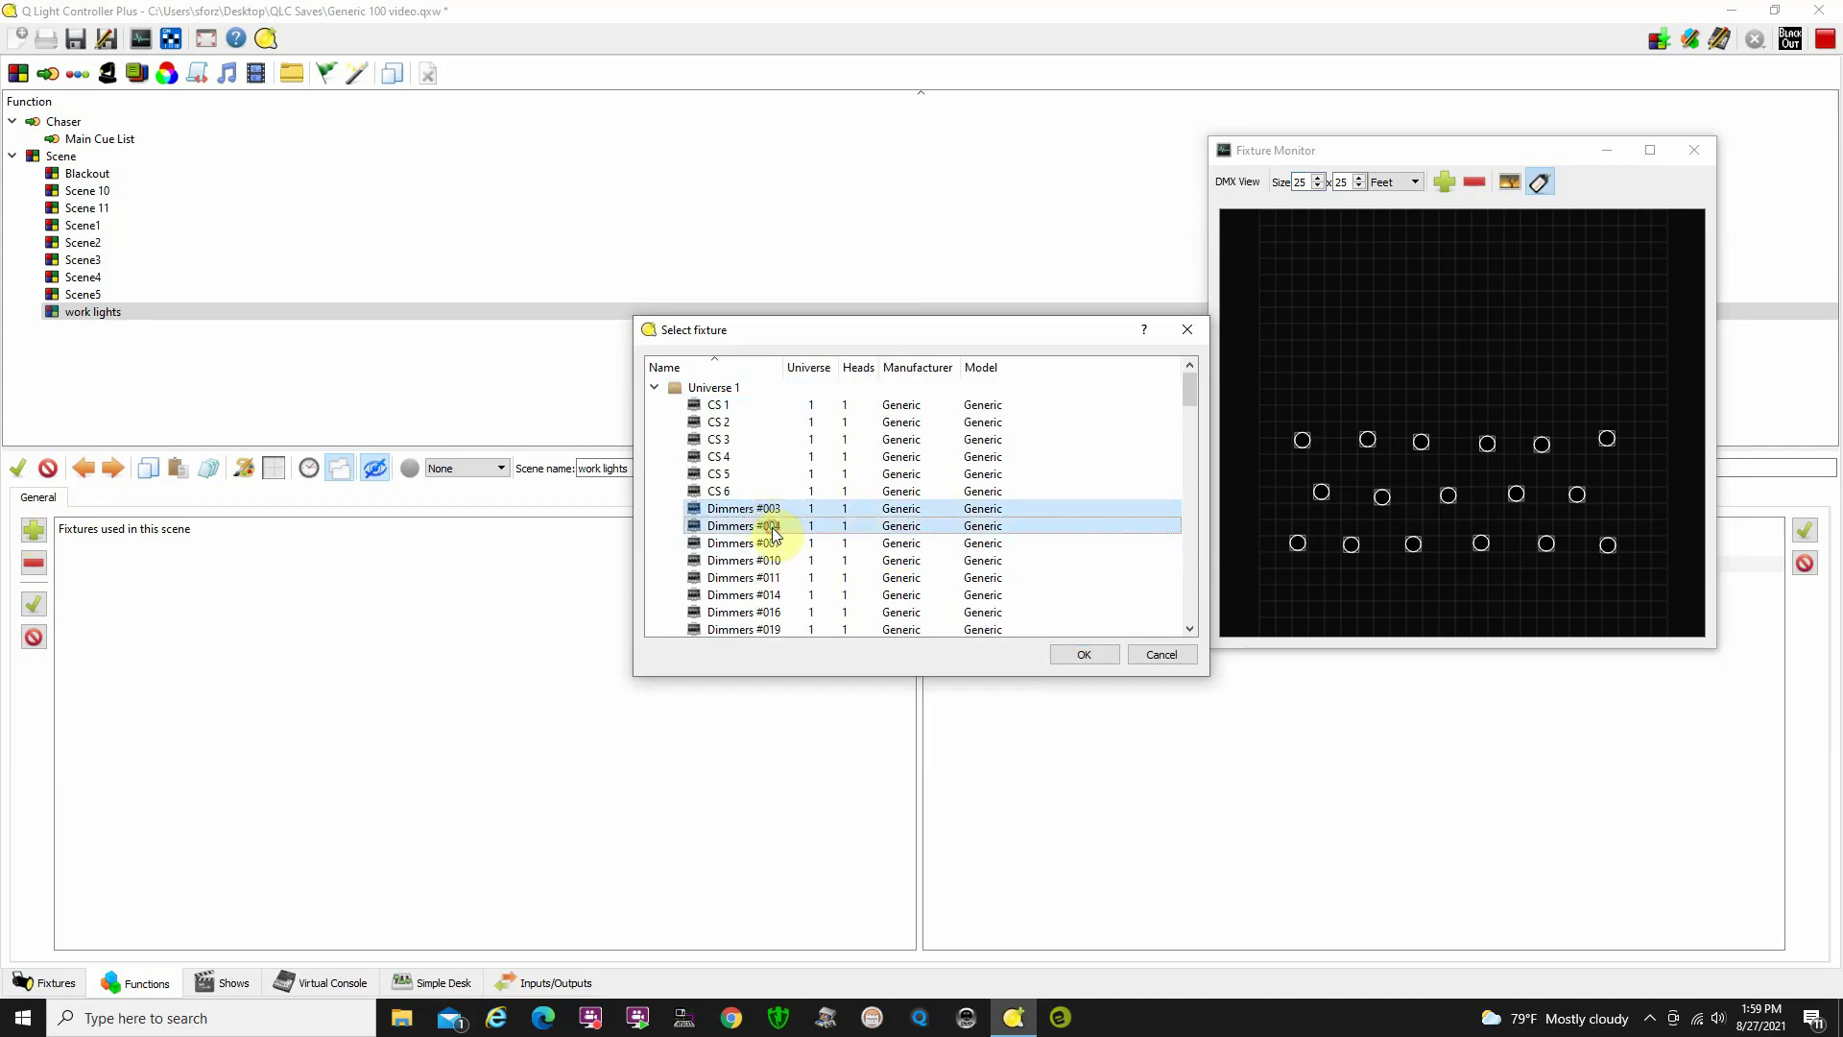
click(1084, 655)
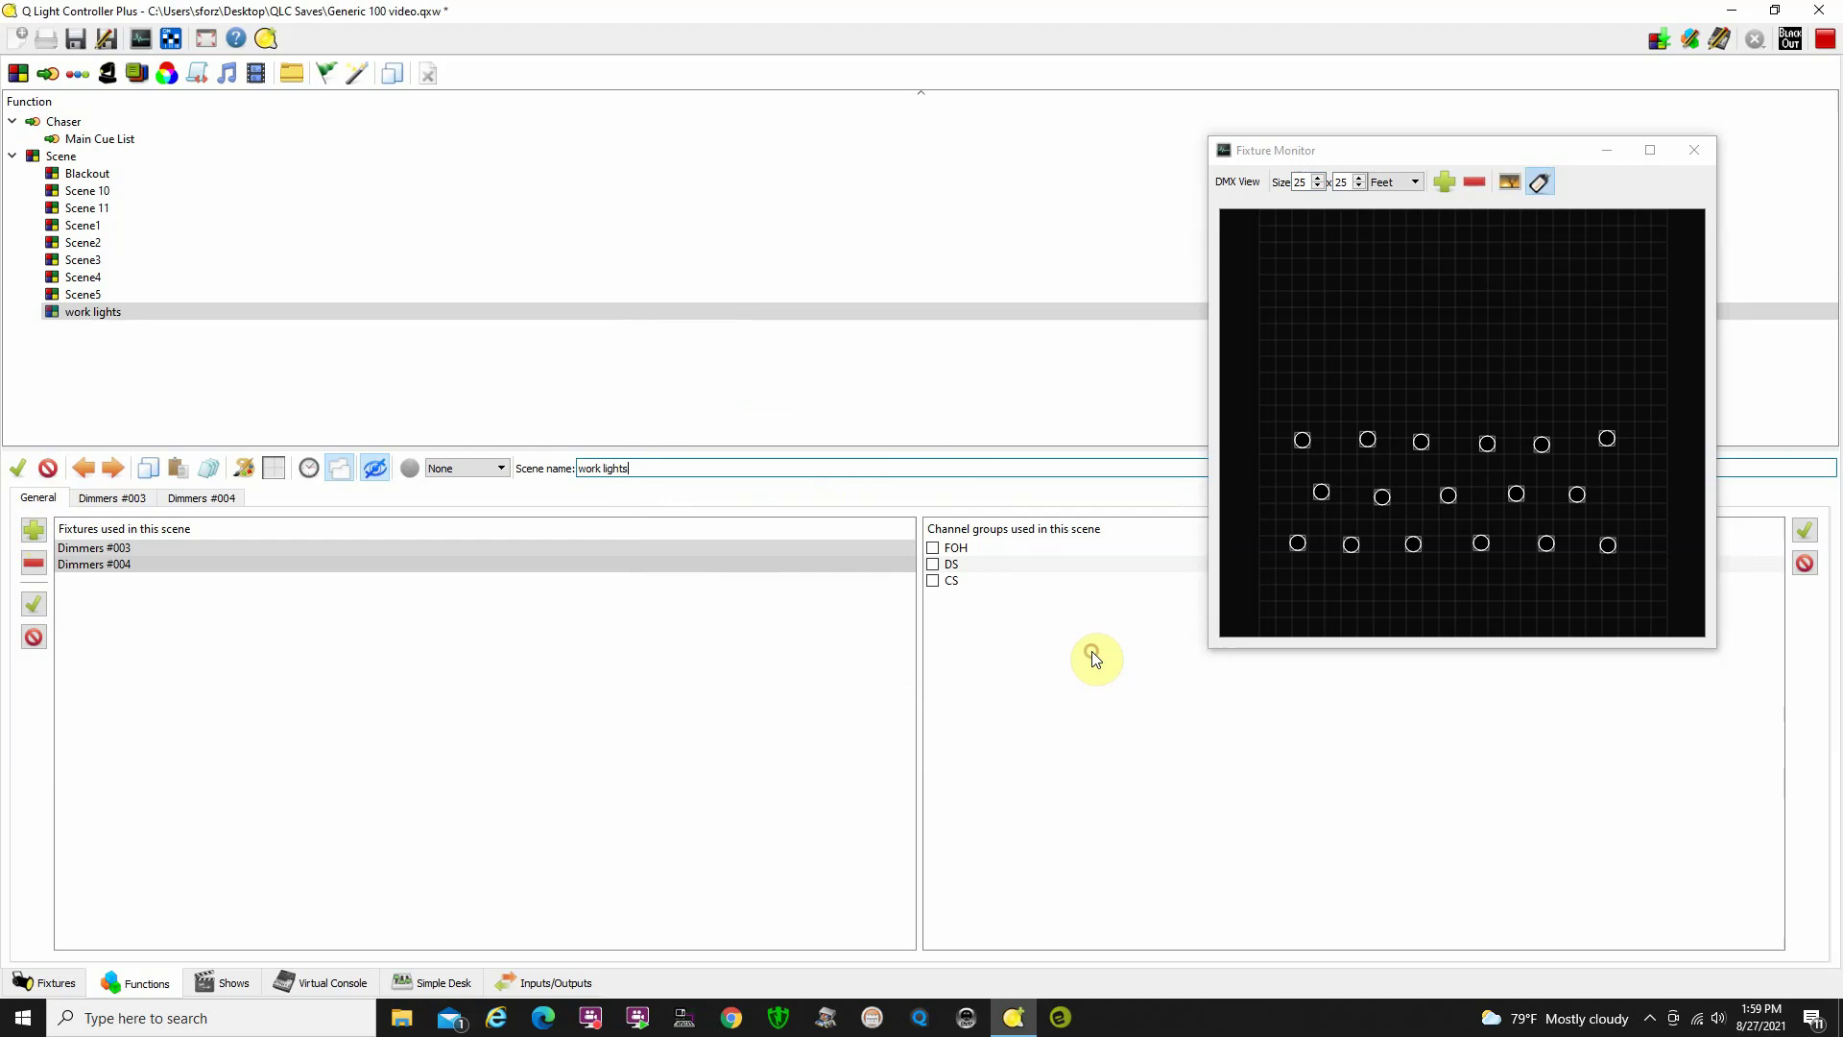
Enable both dimmer channels at dim levels 51 and 53, then save the project.
click(126, 500)
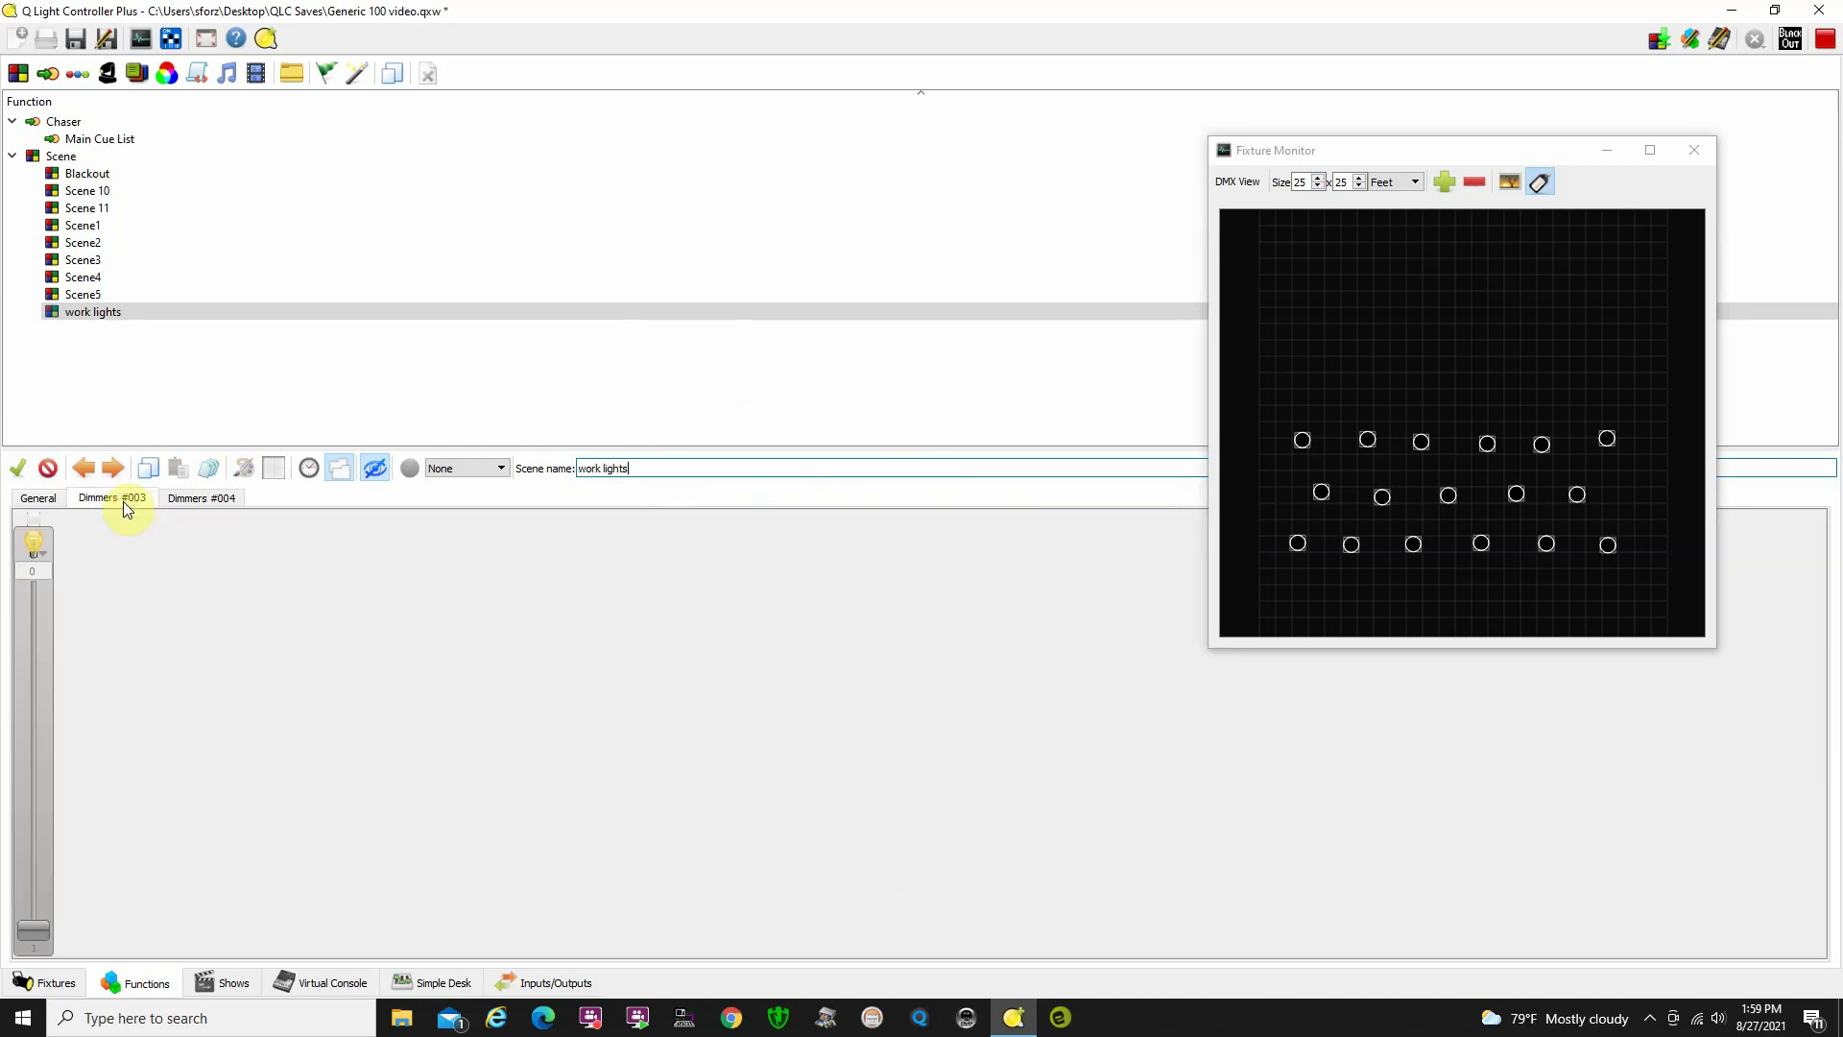
click(338, 469)
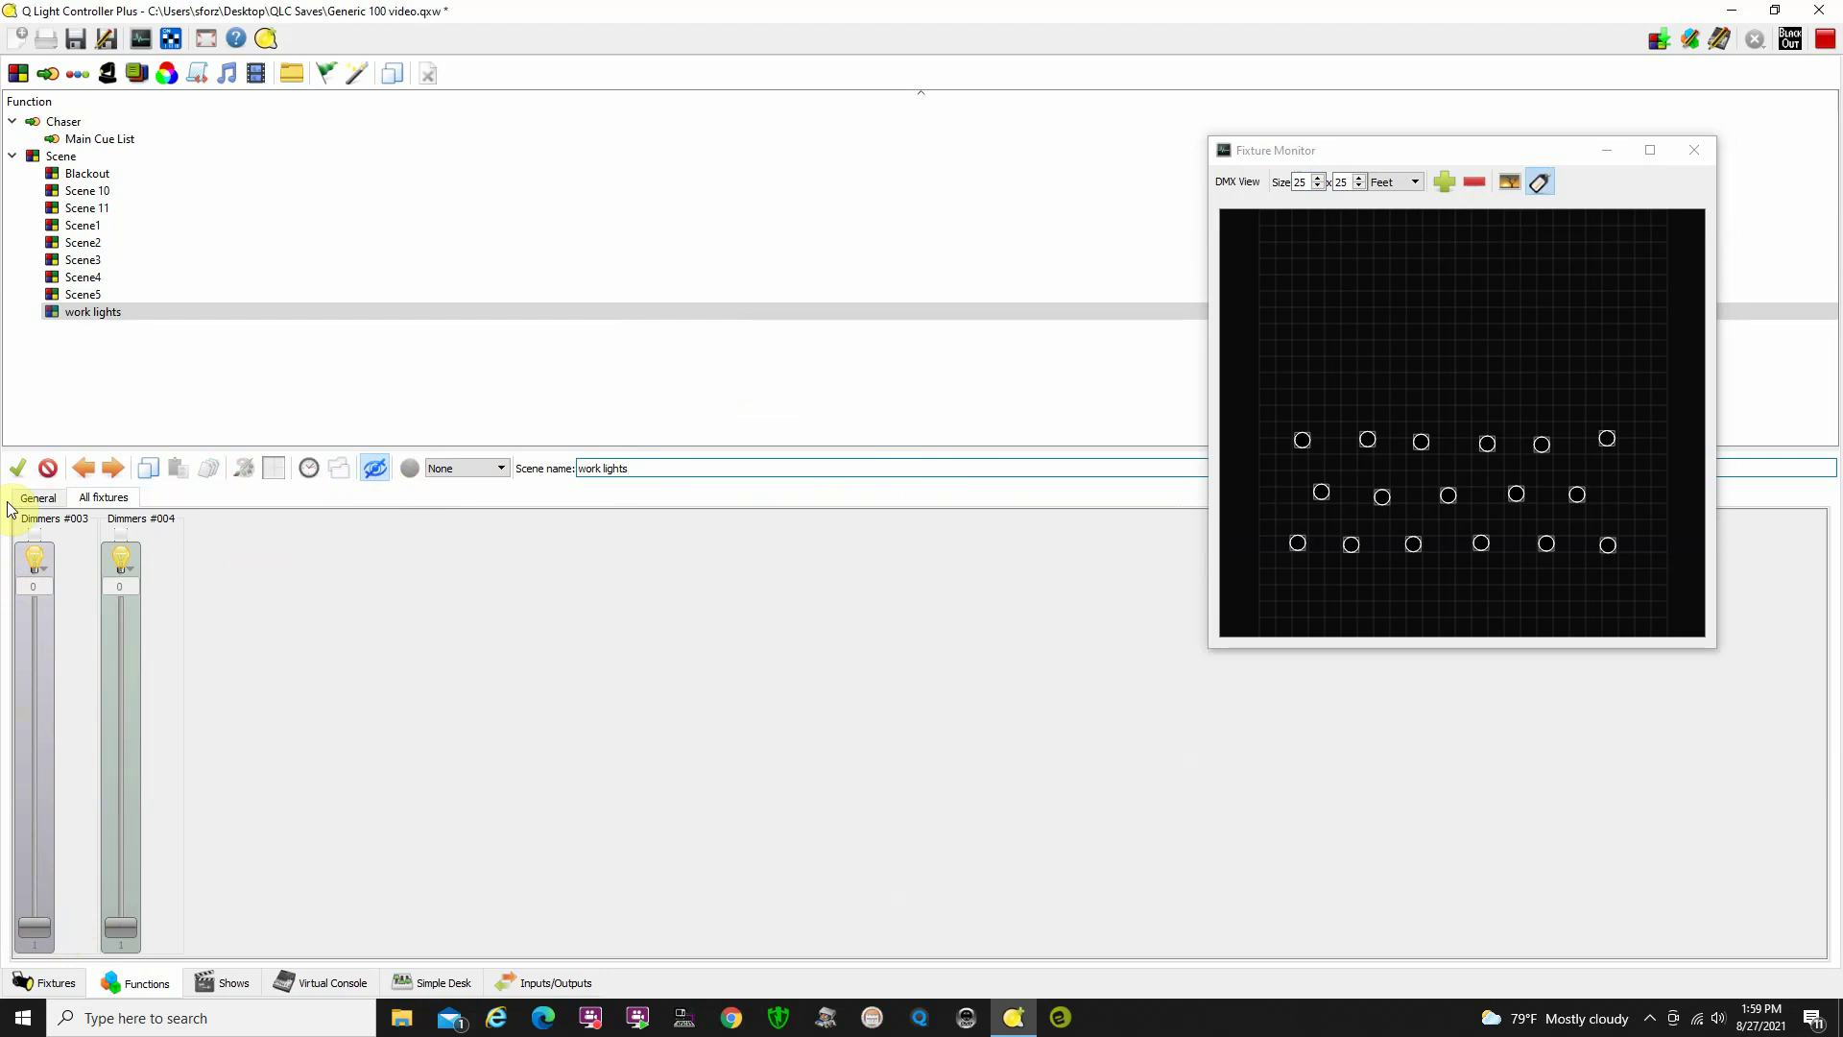
click(31, 532)
click(123, 531)
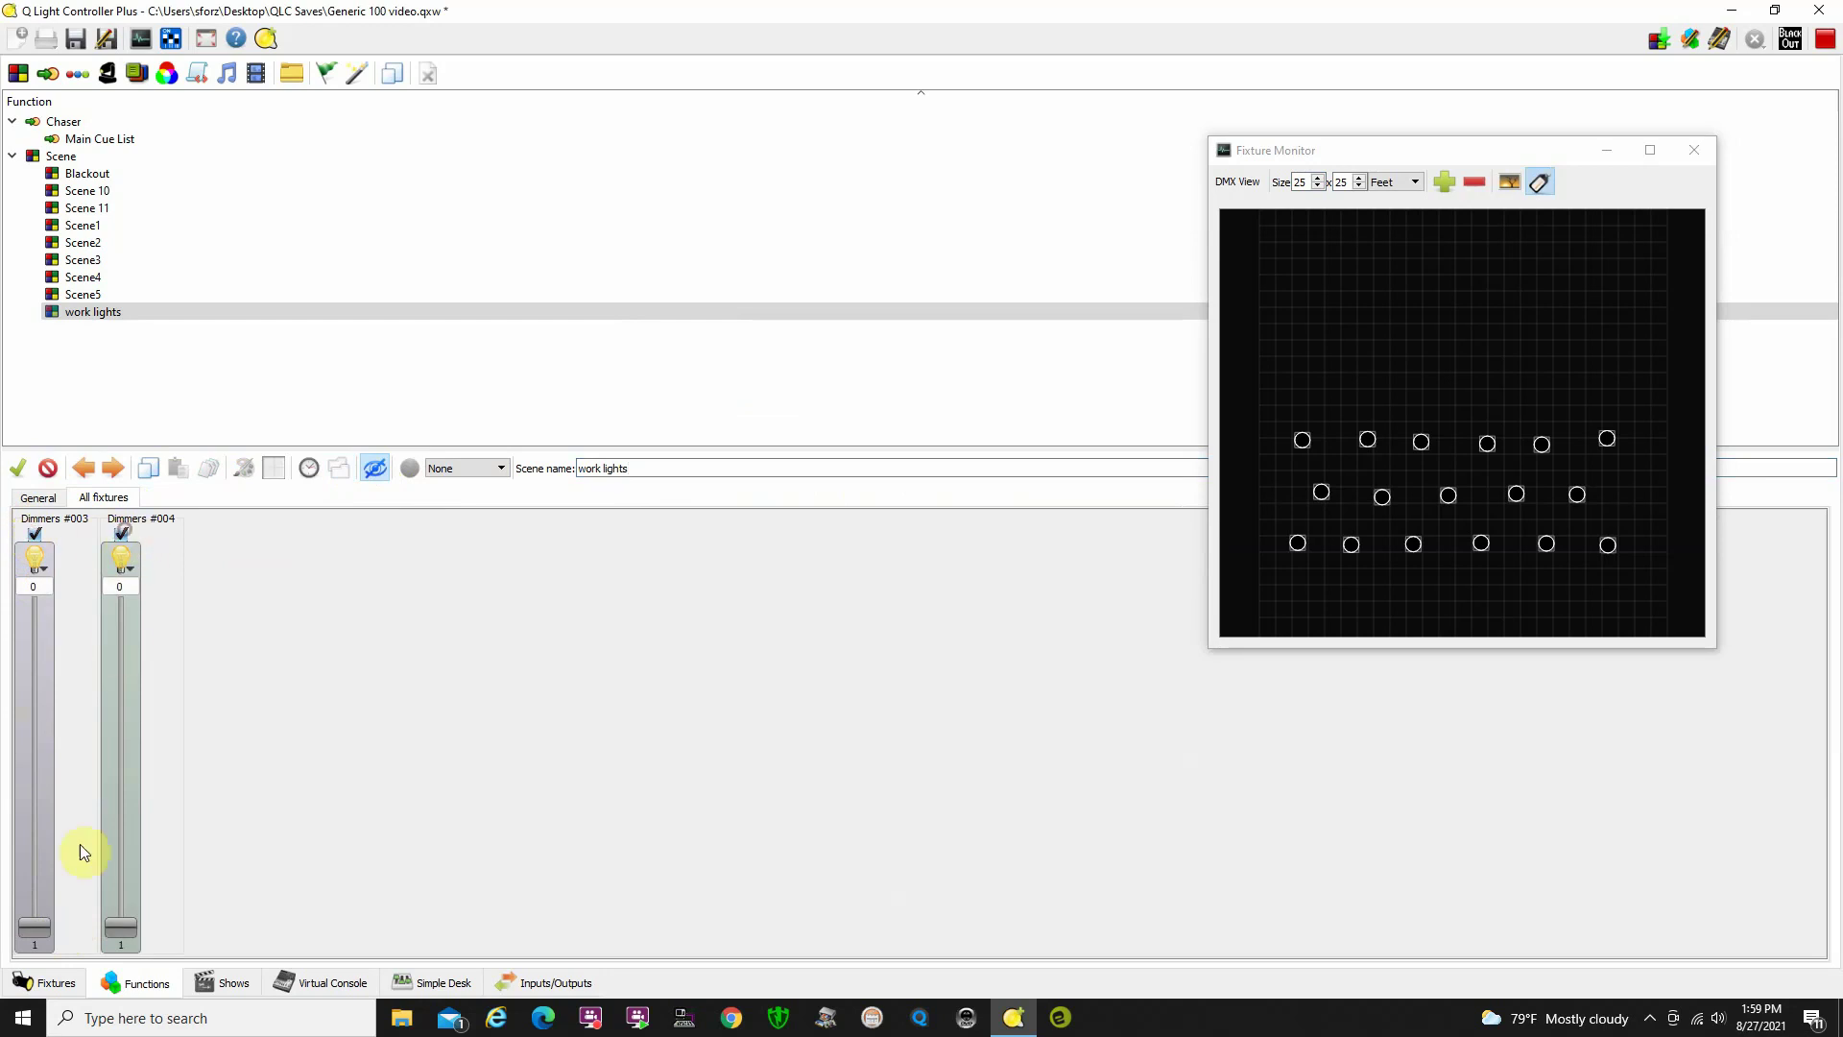
drag(41, 857, 40, 845)
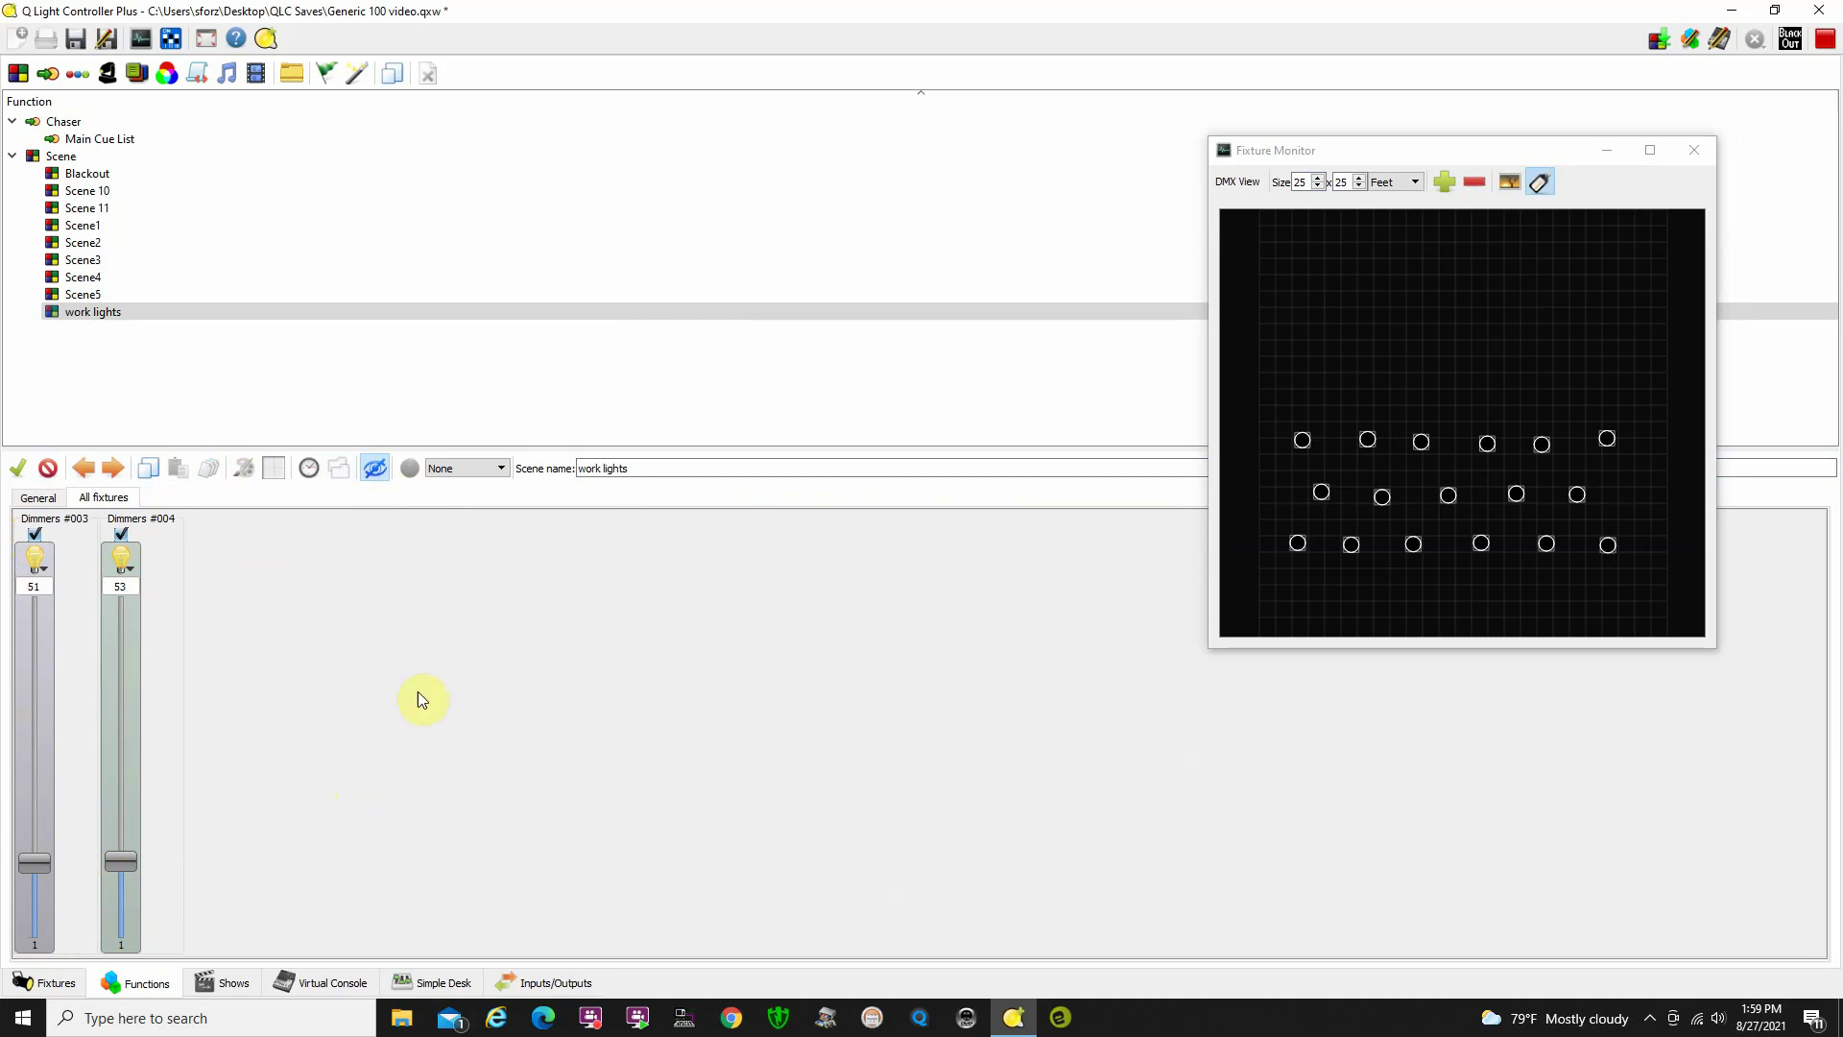
click(75, 40)
In design mode, assign the 'work lights' function to Button A and relabel it 'Work Lights'.
click(355, 981)
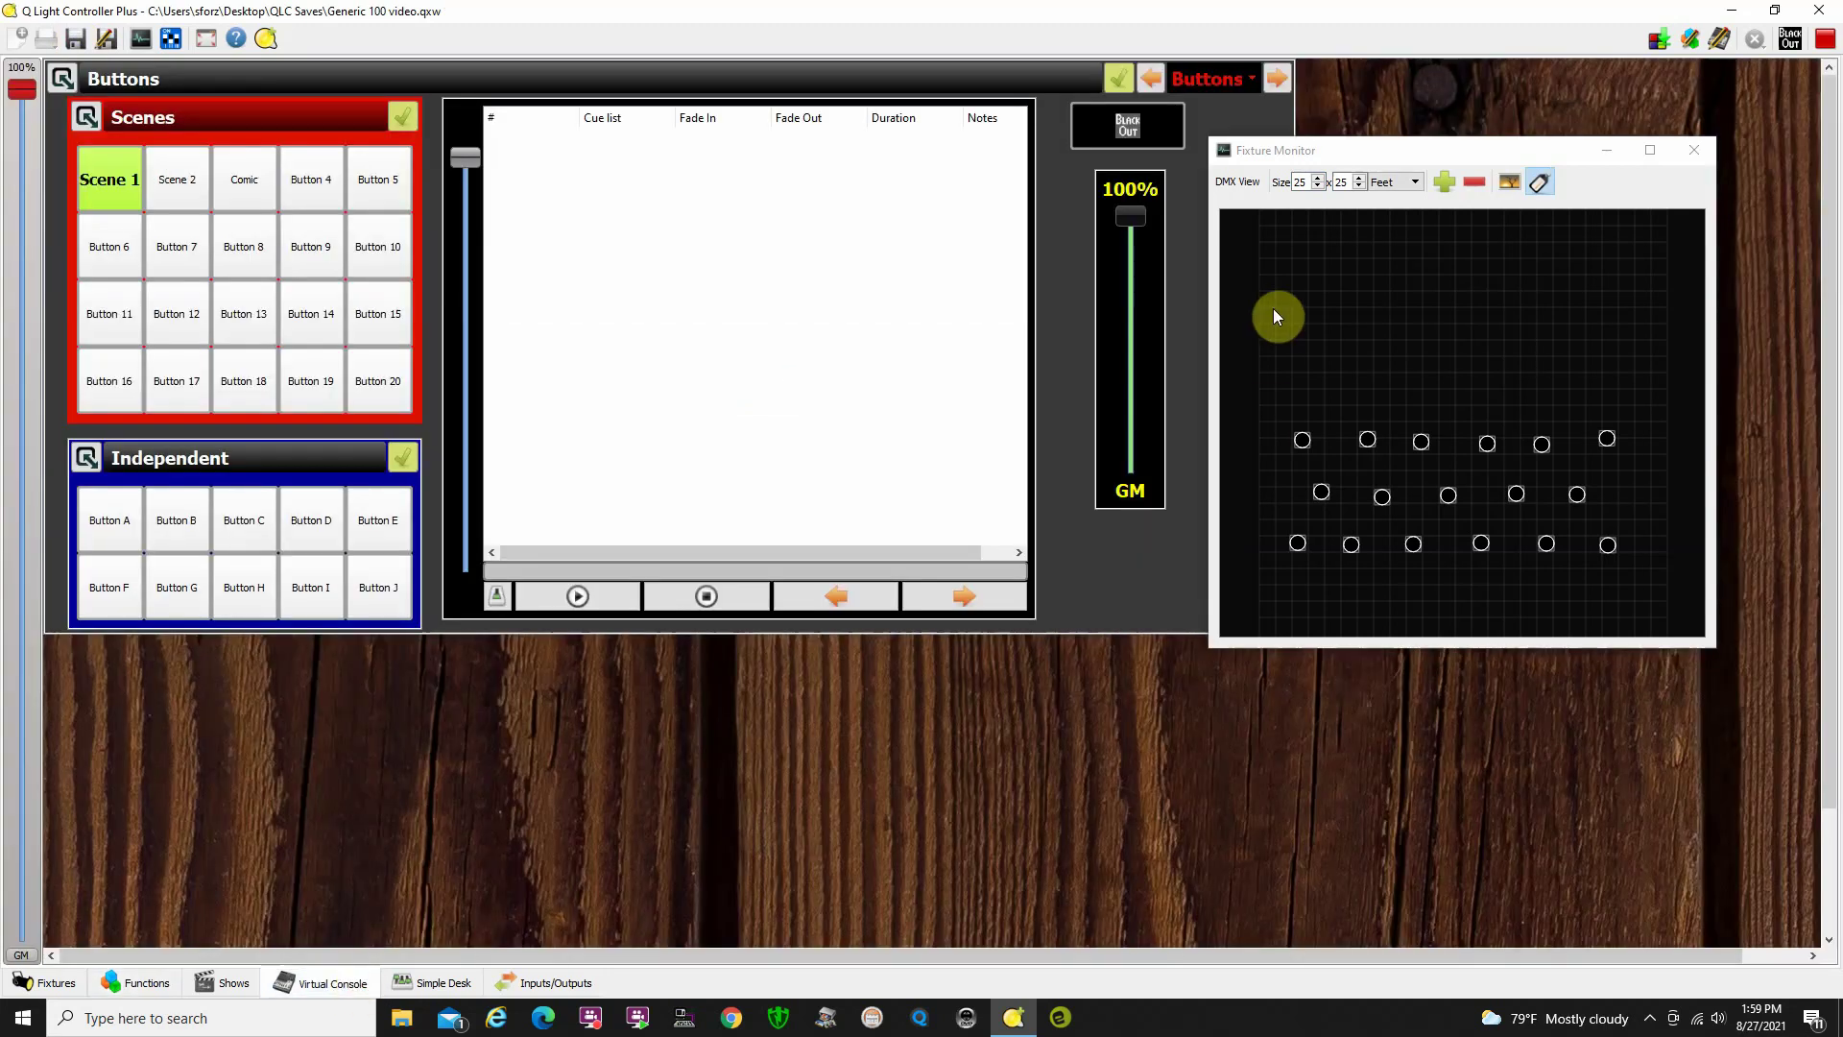
click(1825, 40)
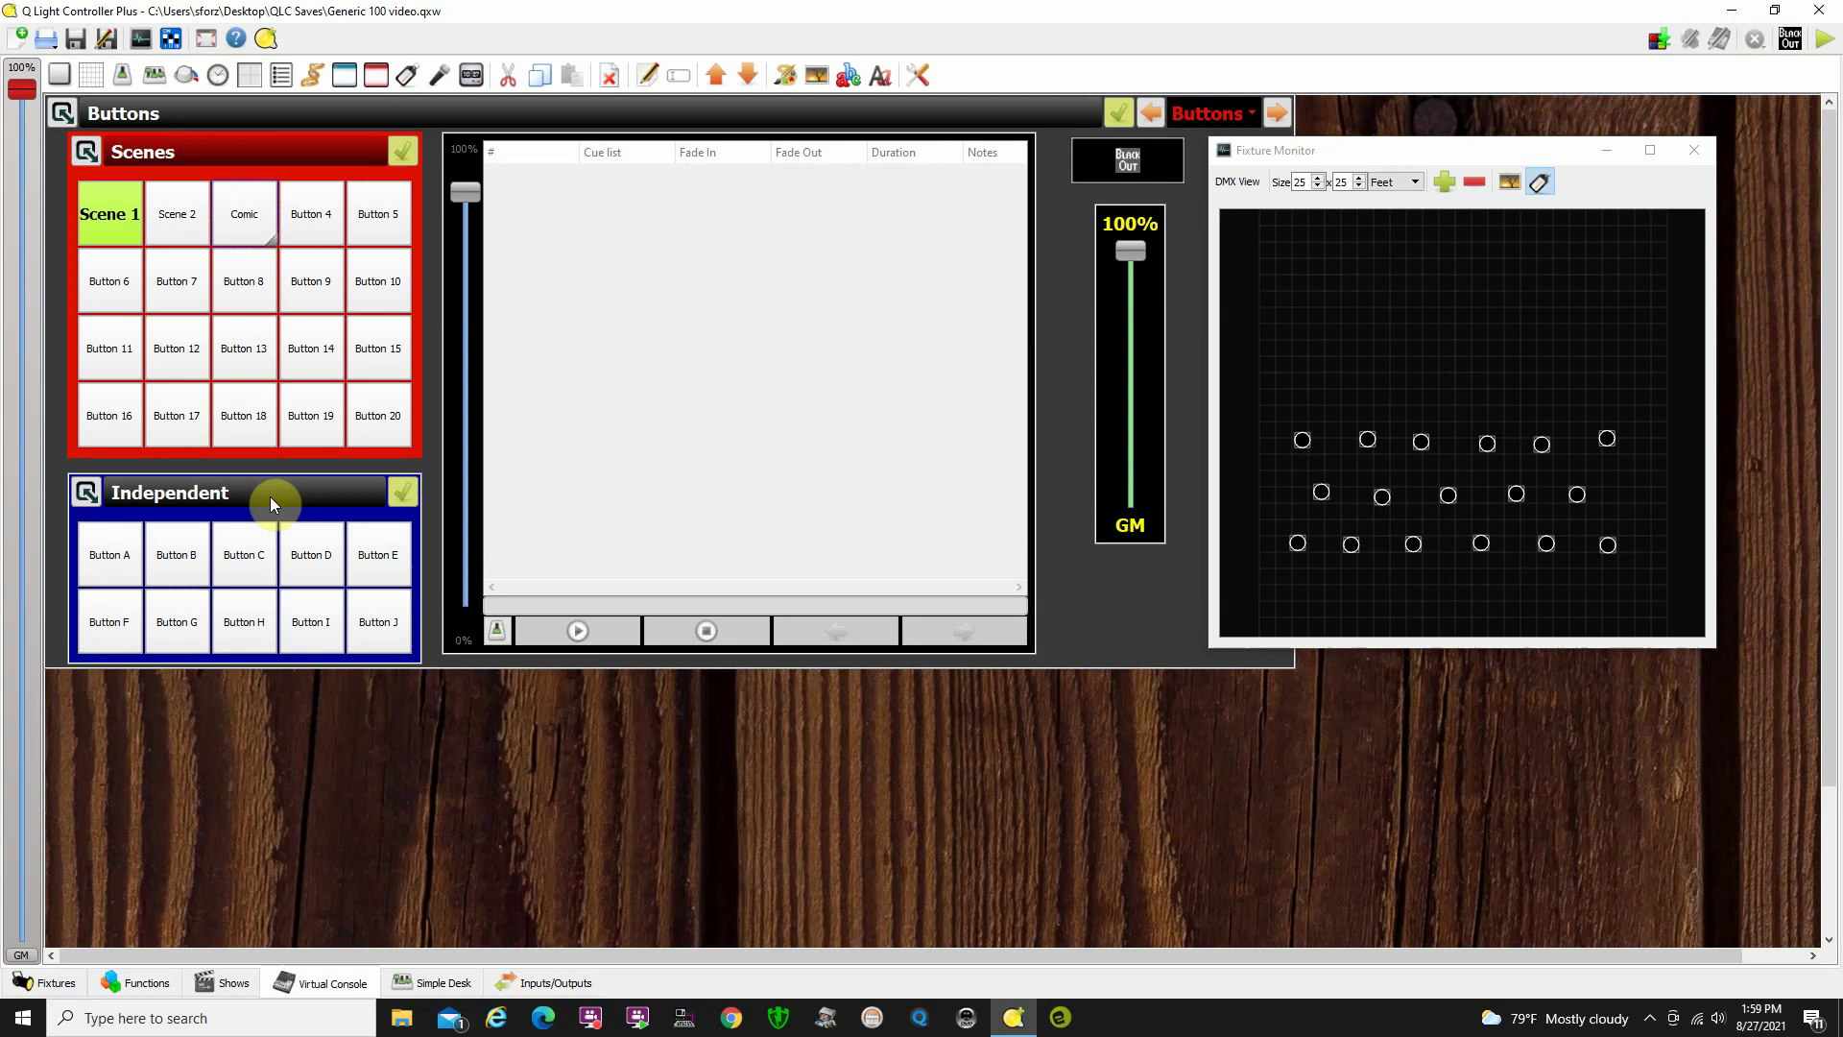
double_click(107, 564)
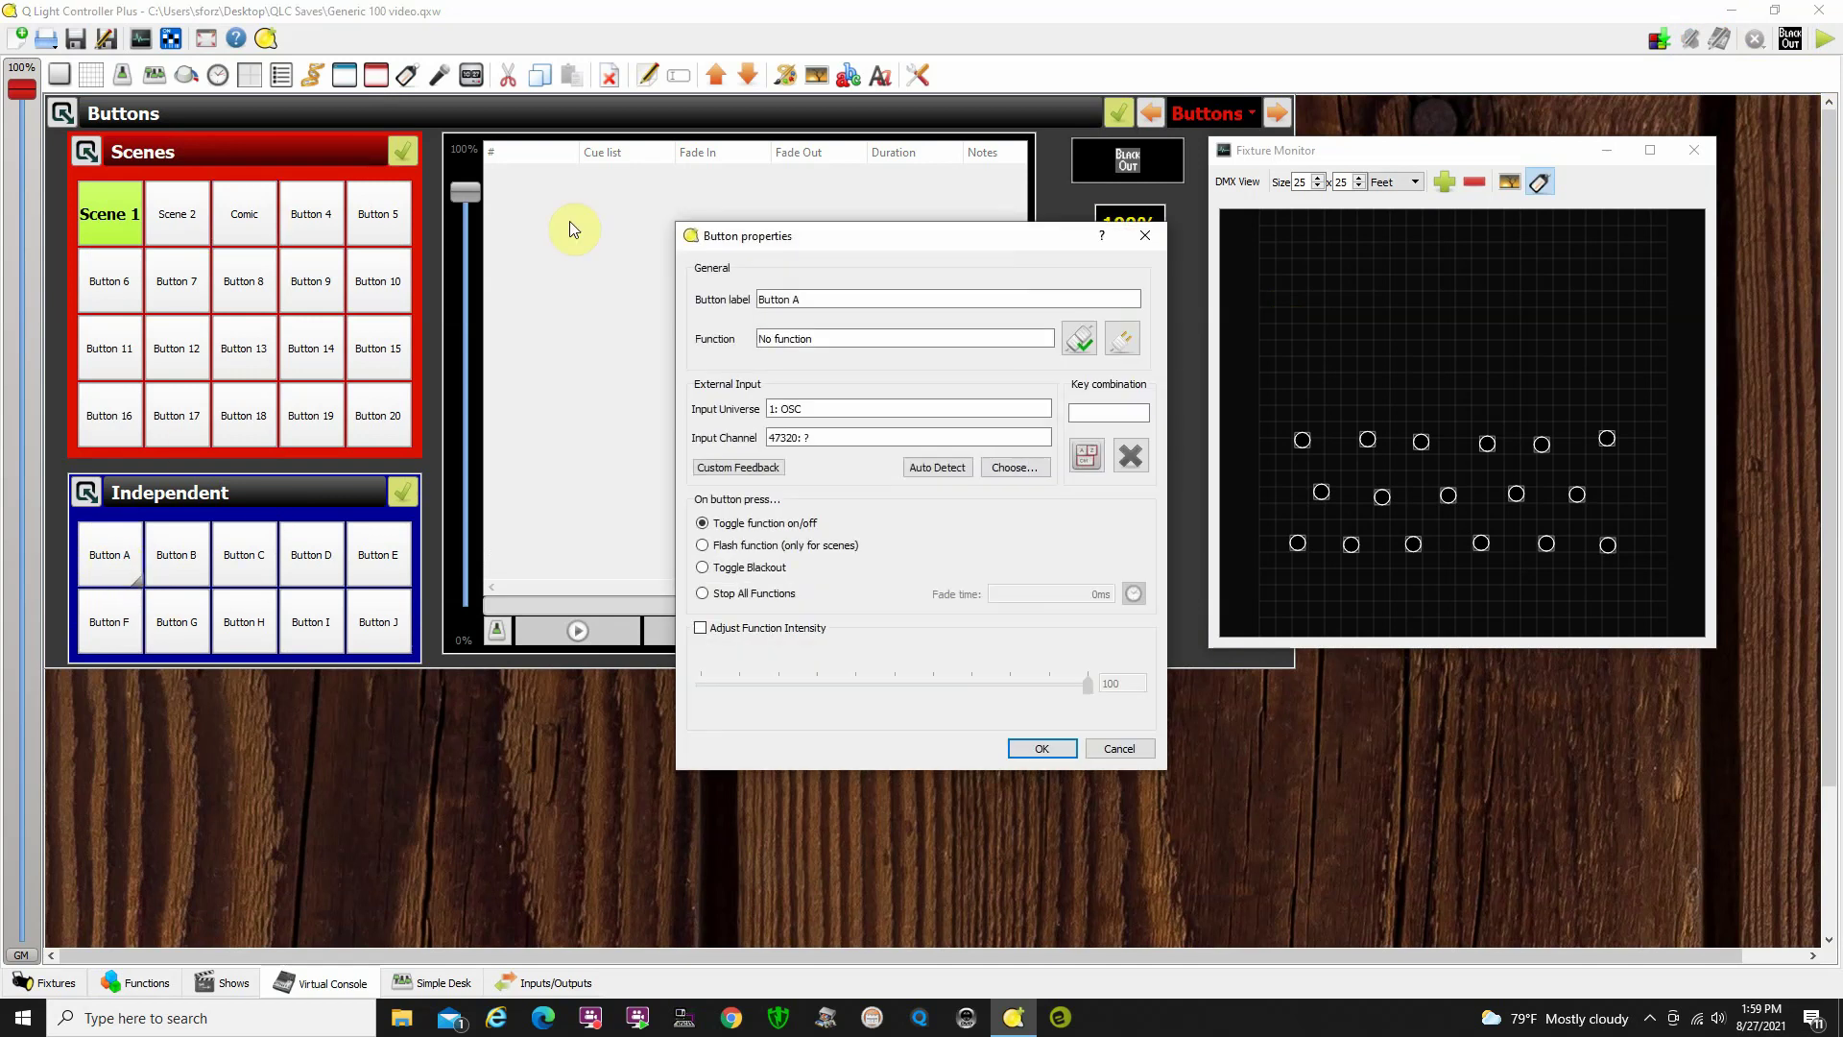
click(1076, 339)
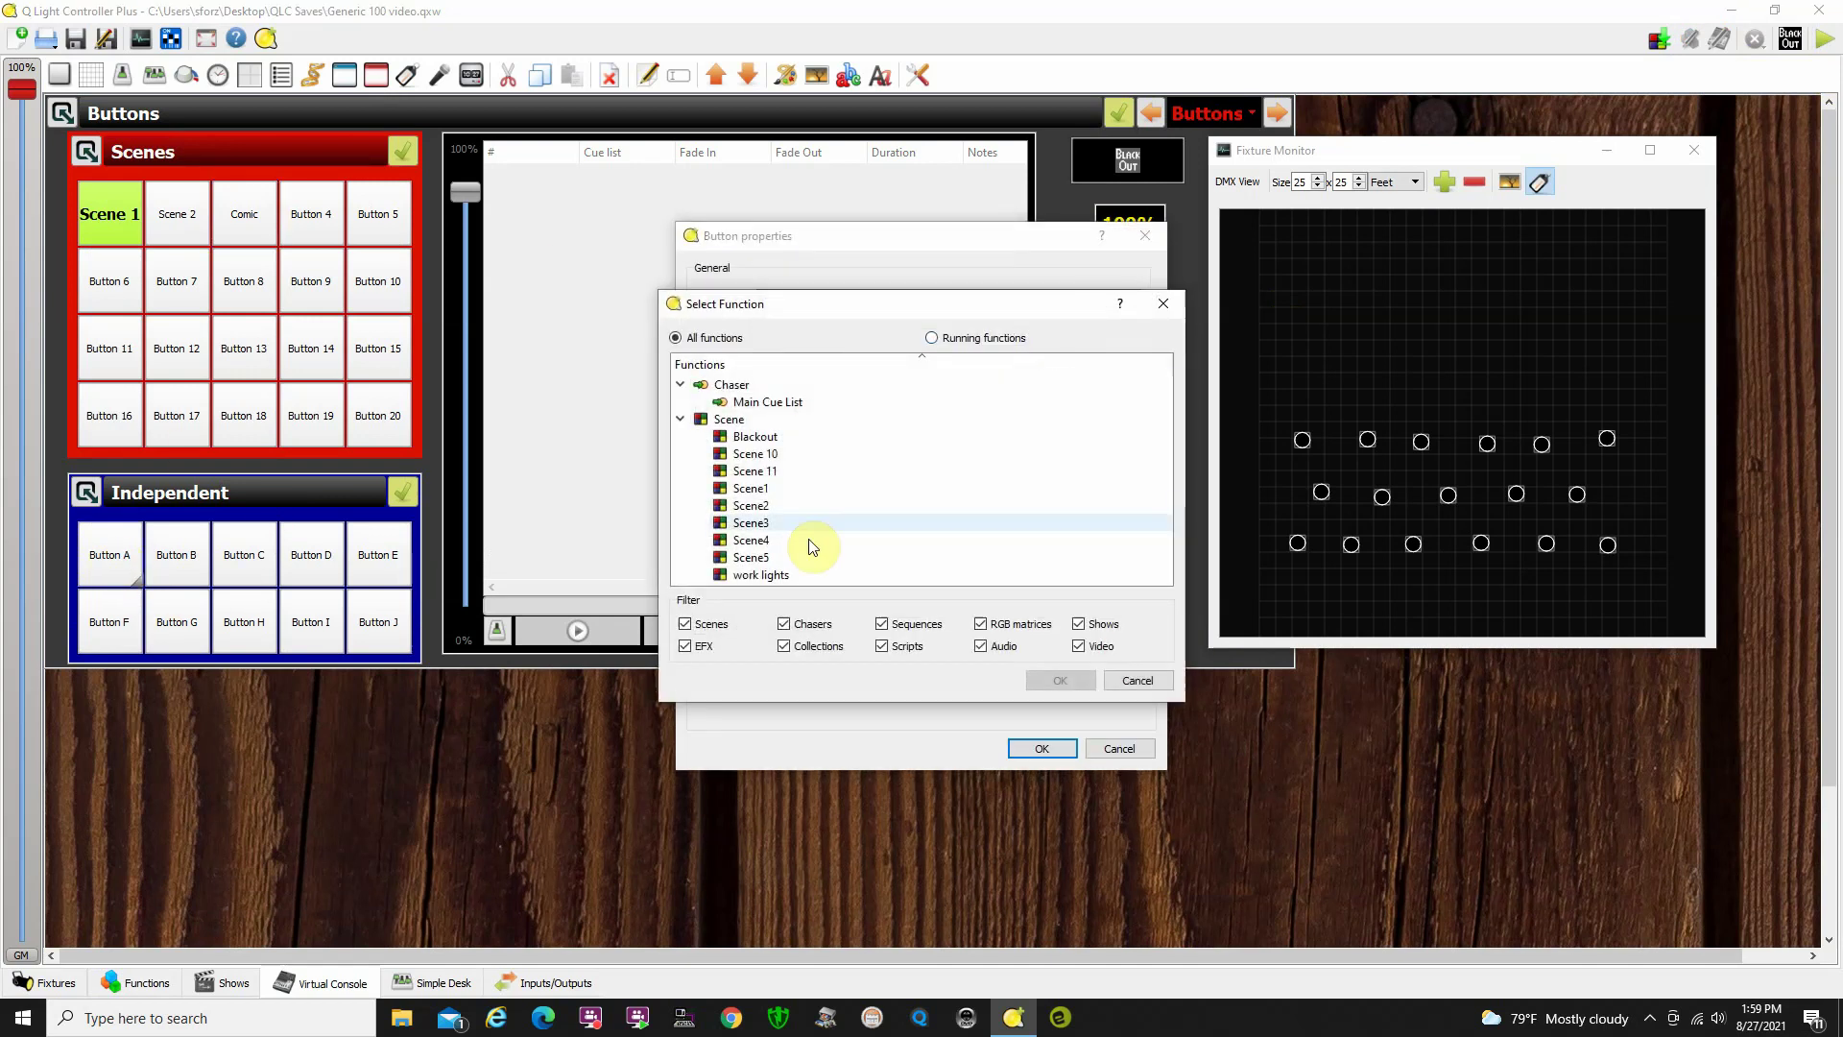
click(754, 579)
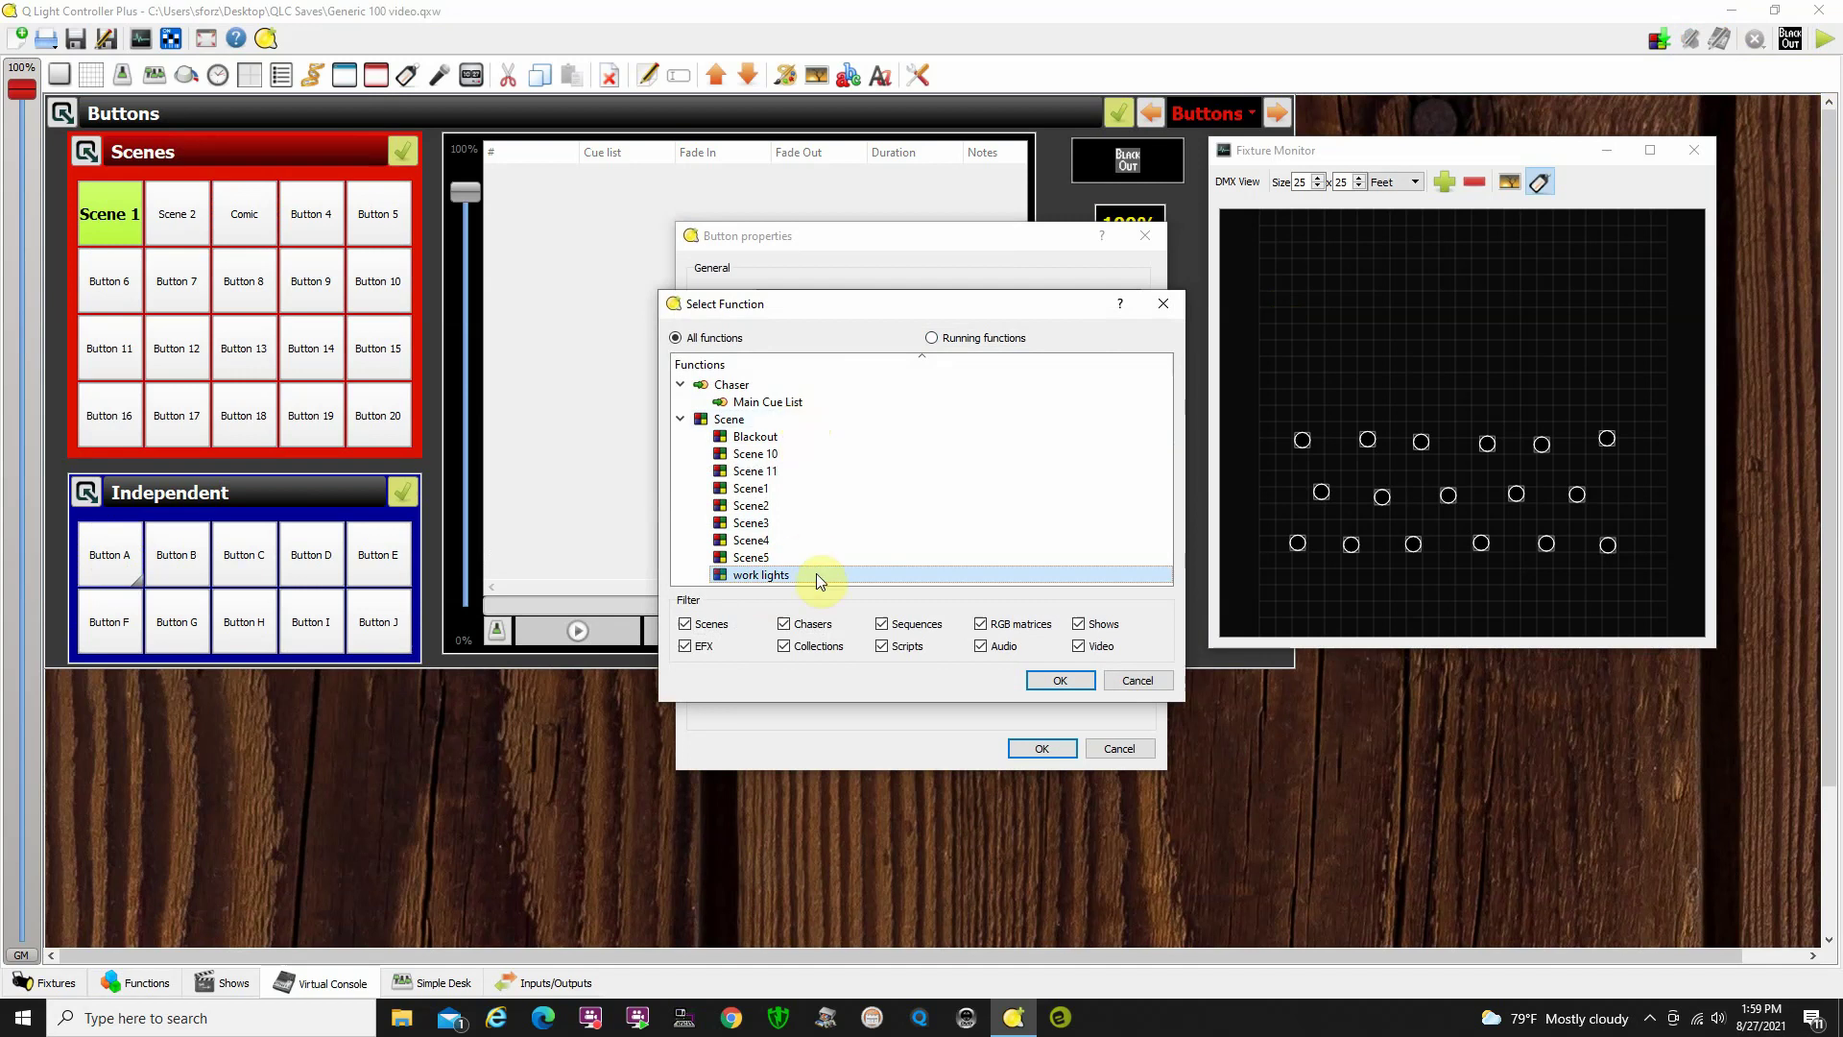
click(1060, 679)
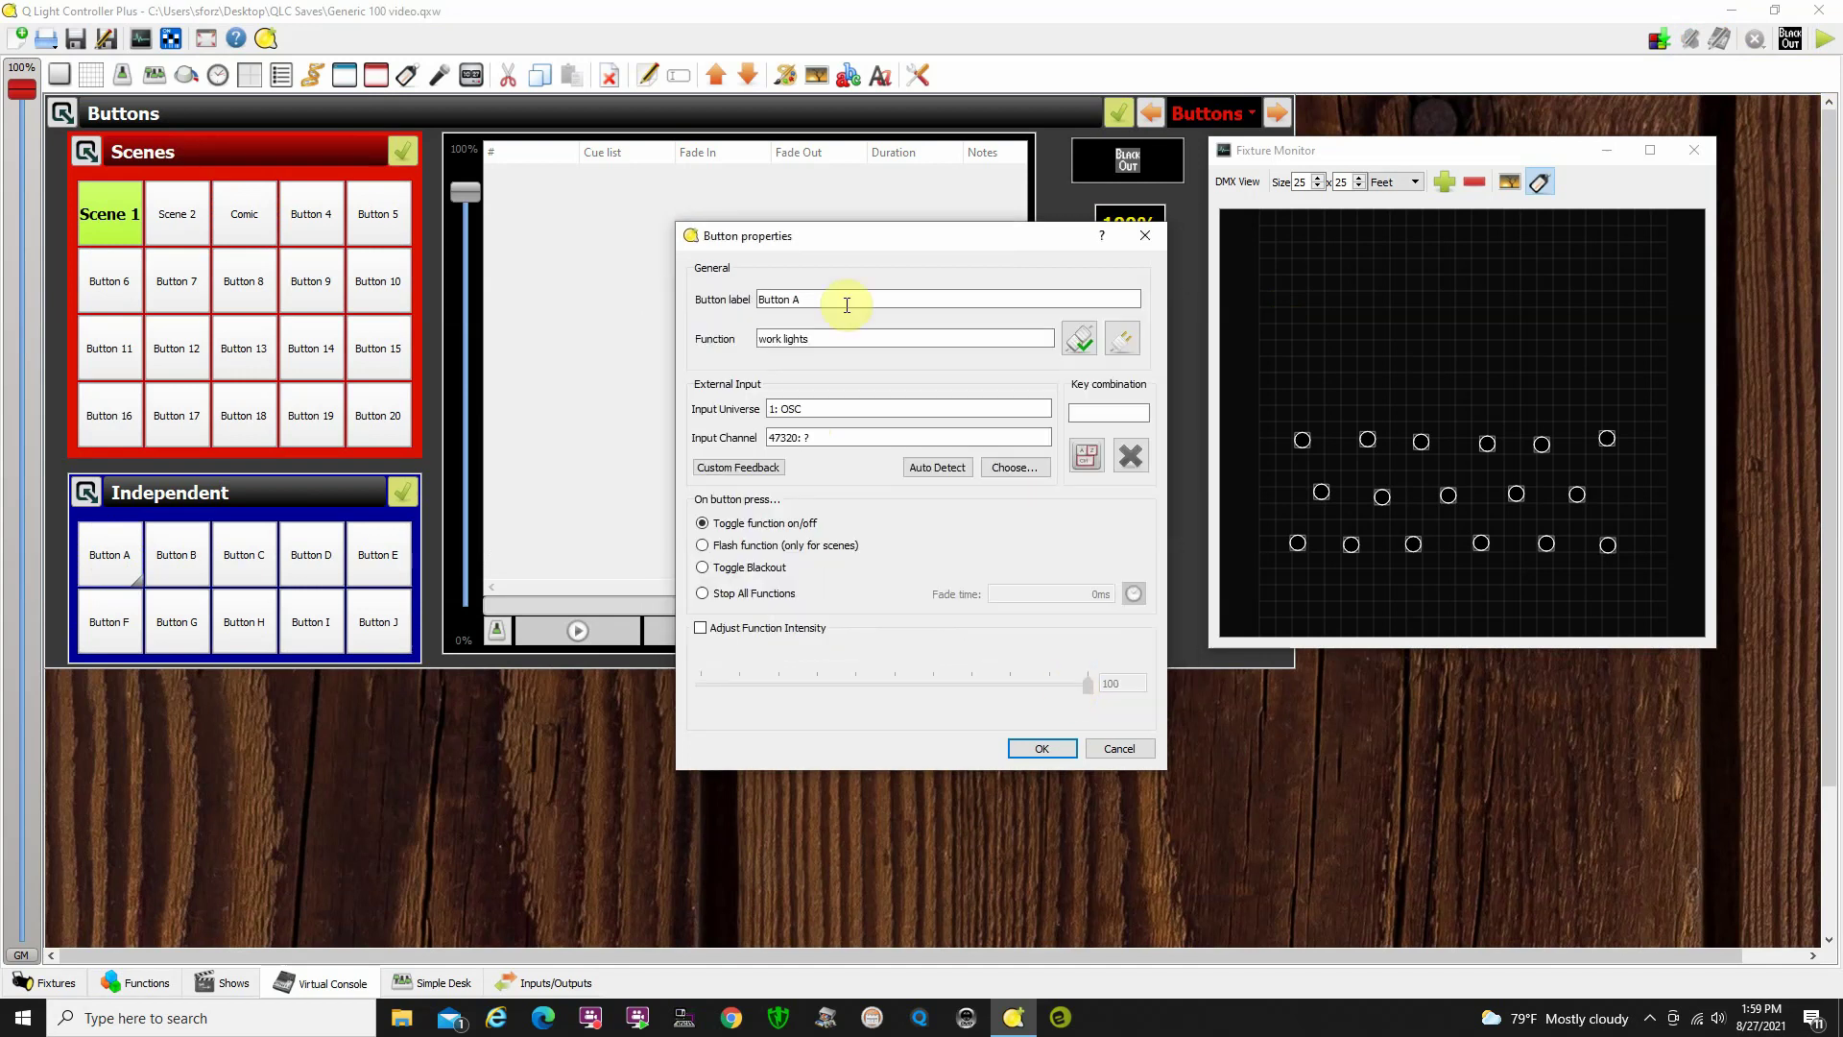
drag(833, 301, 760, 308)
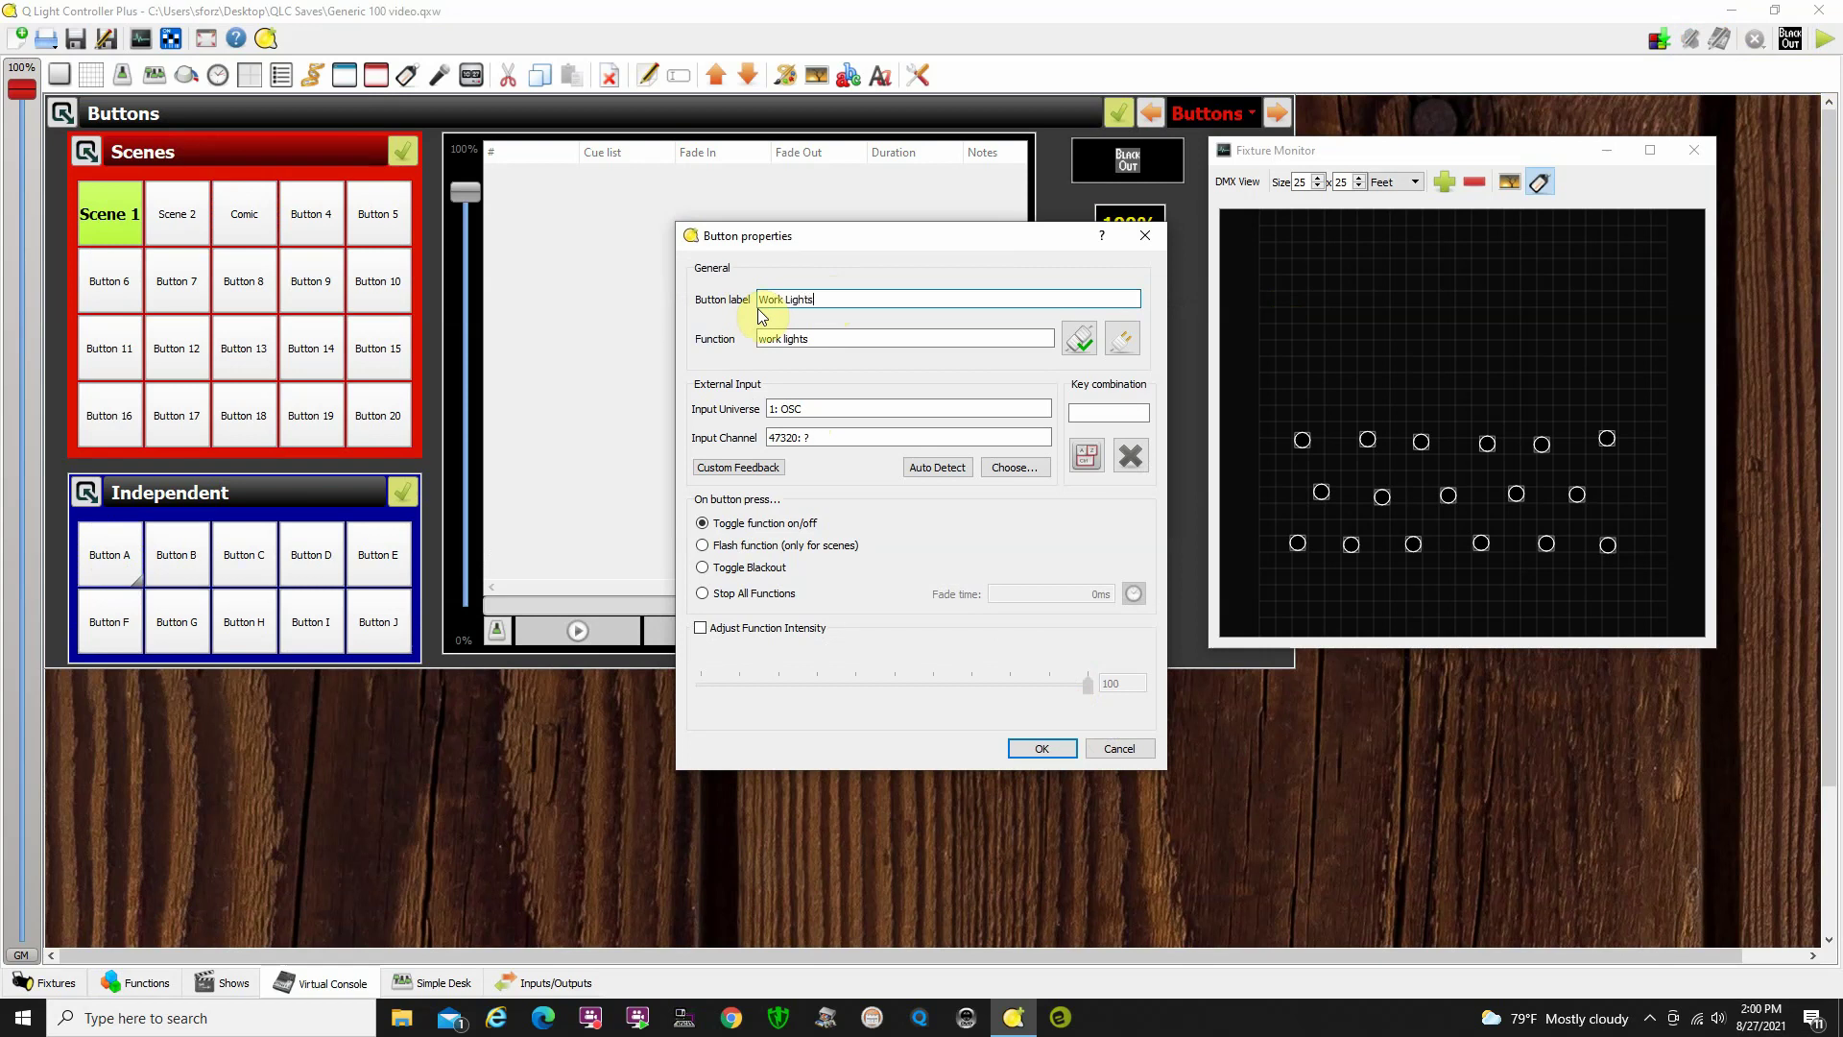
click(1038, 746)
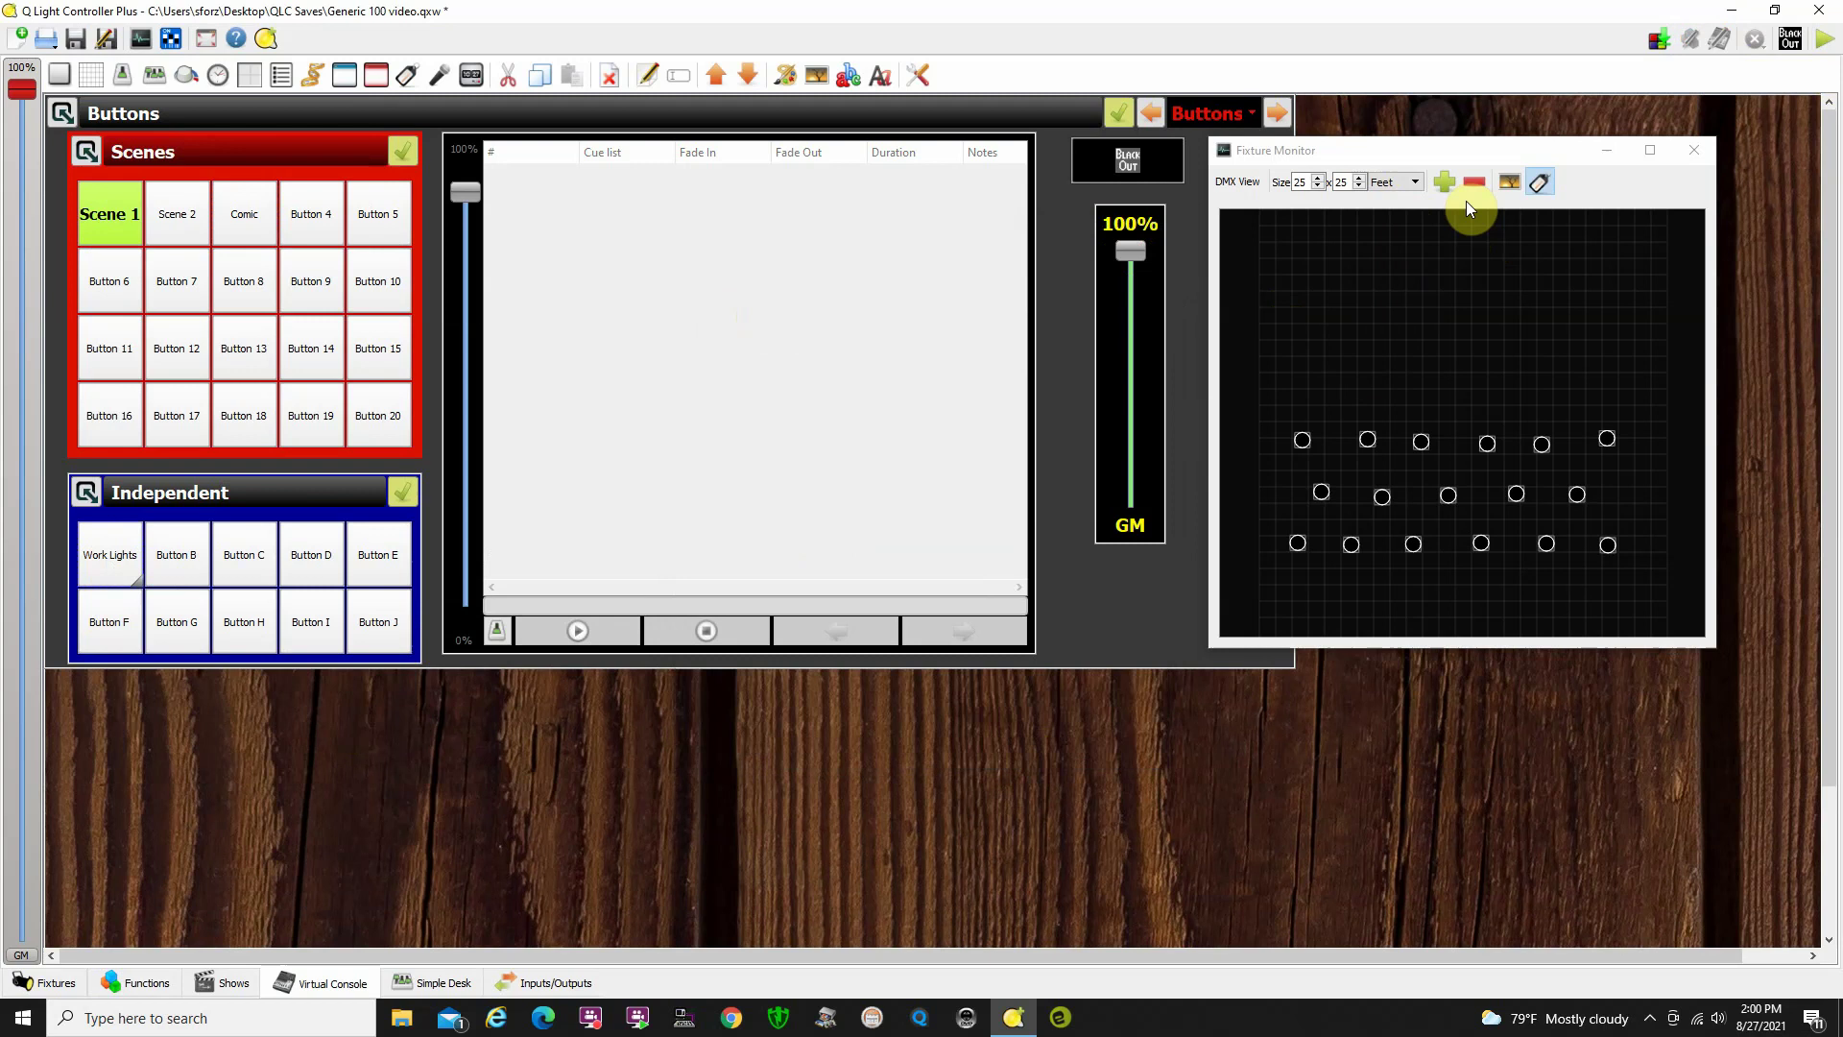
Add Dimmers #003 and #004 to the Fixture Monitor.
click(1445, 182)
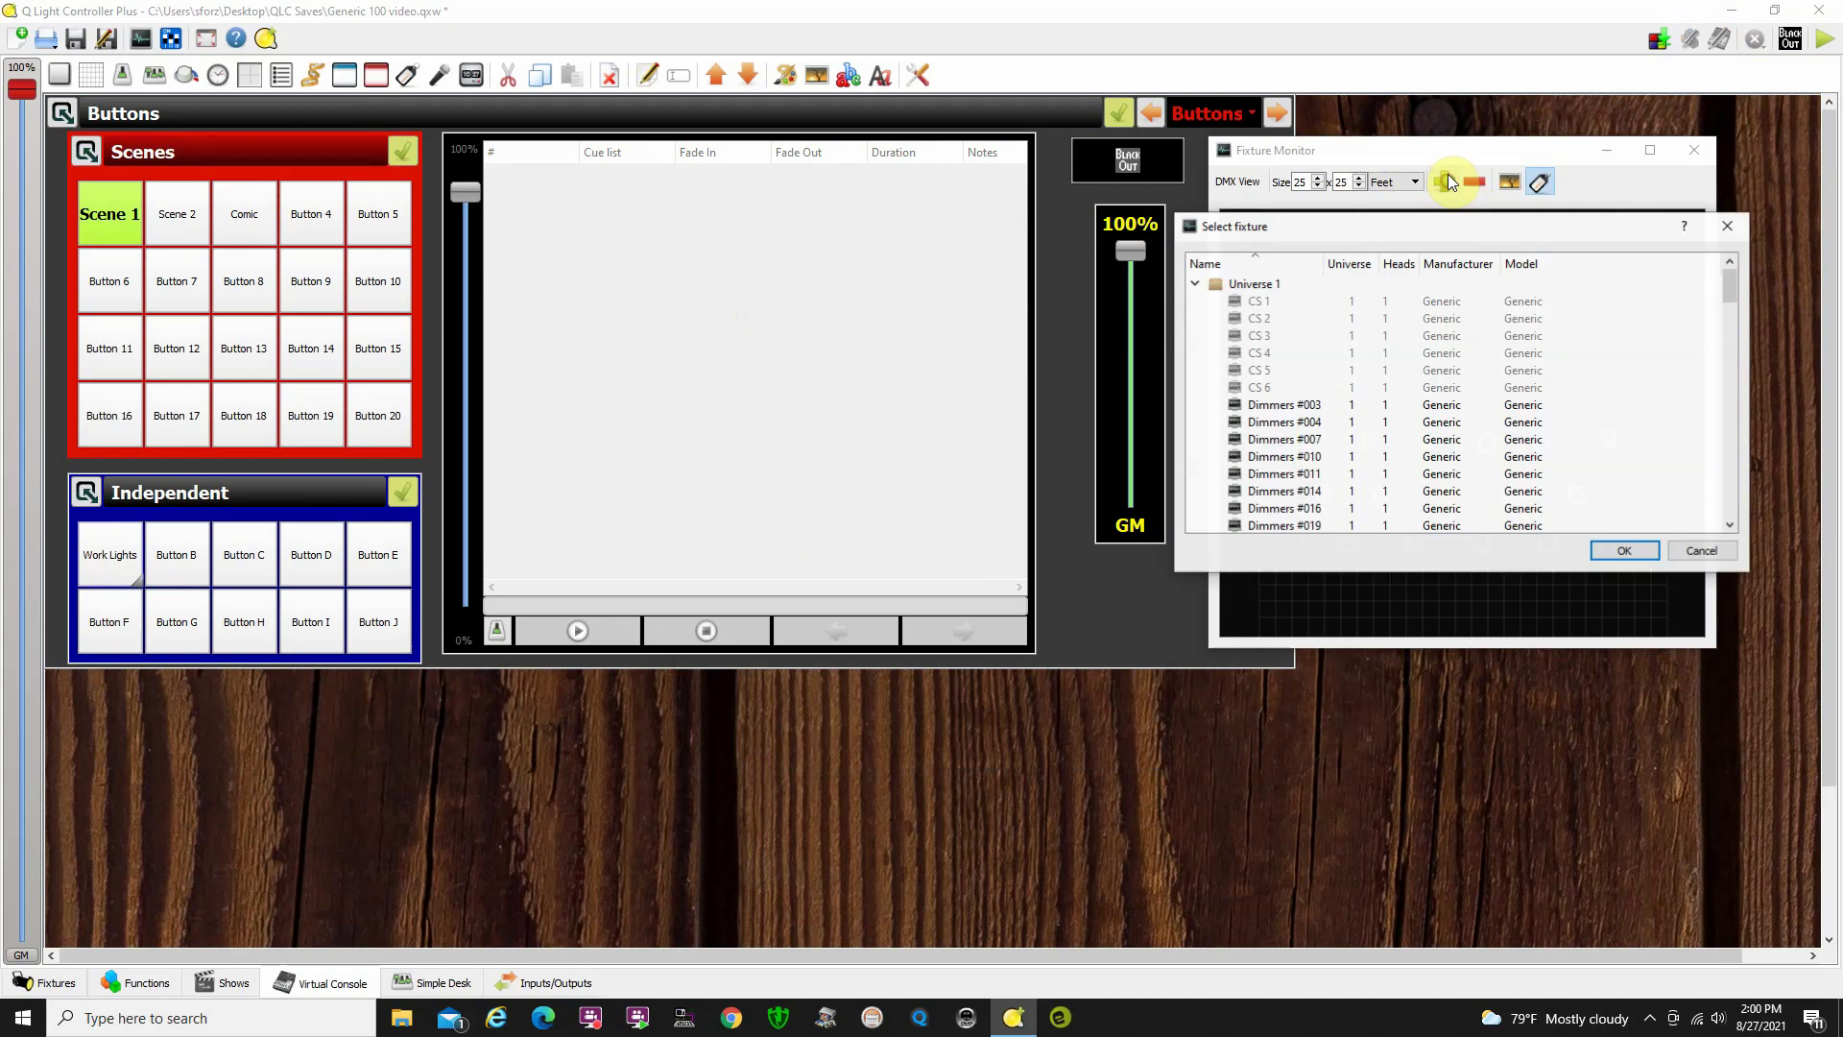
click(1335, 410)
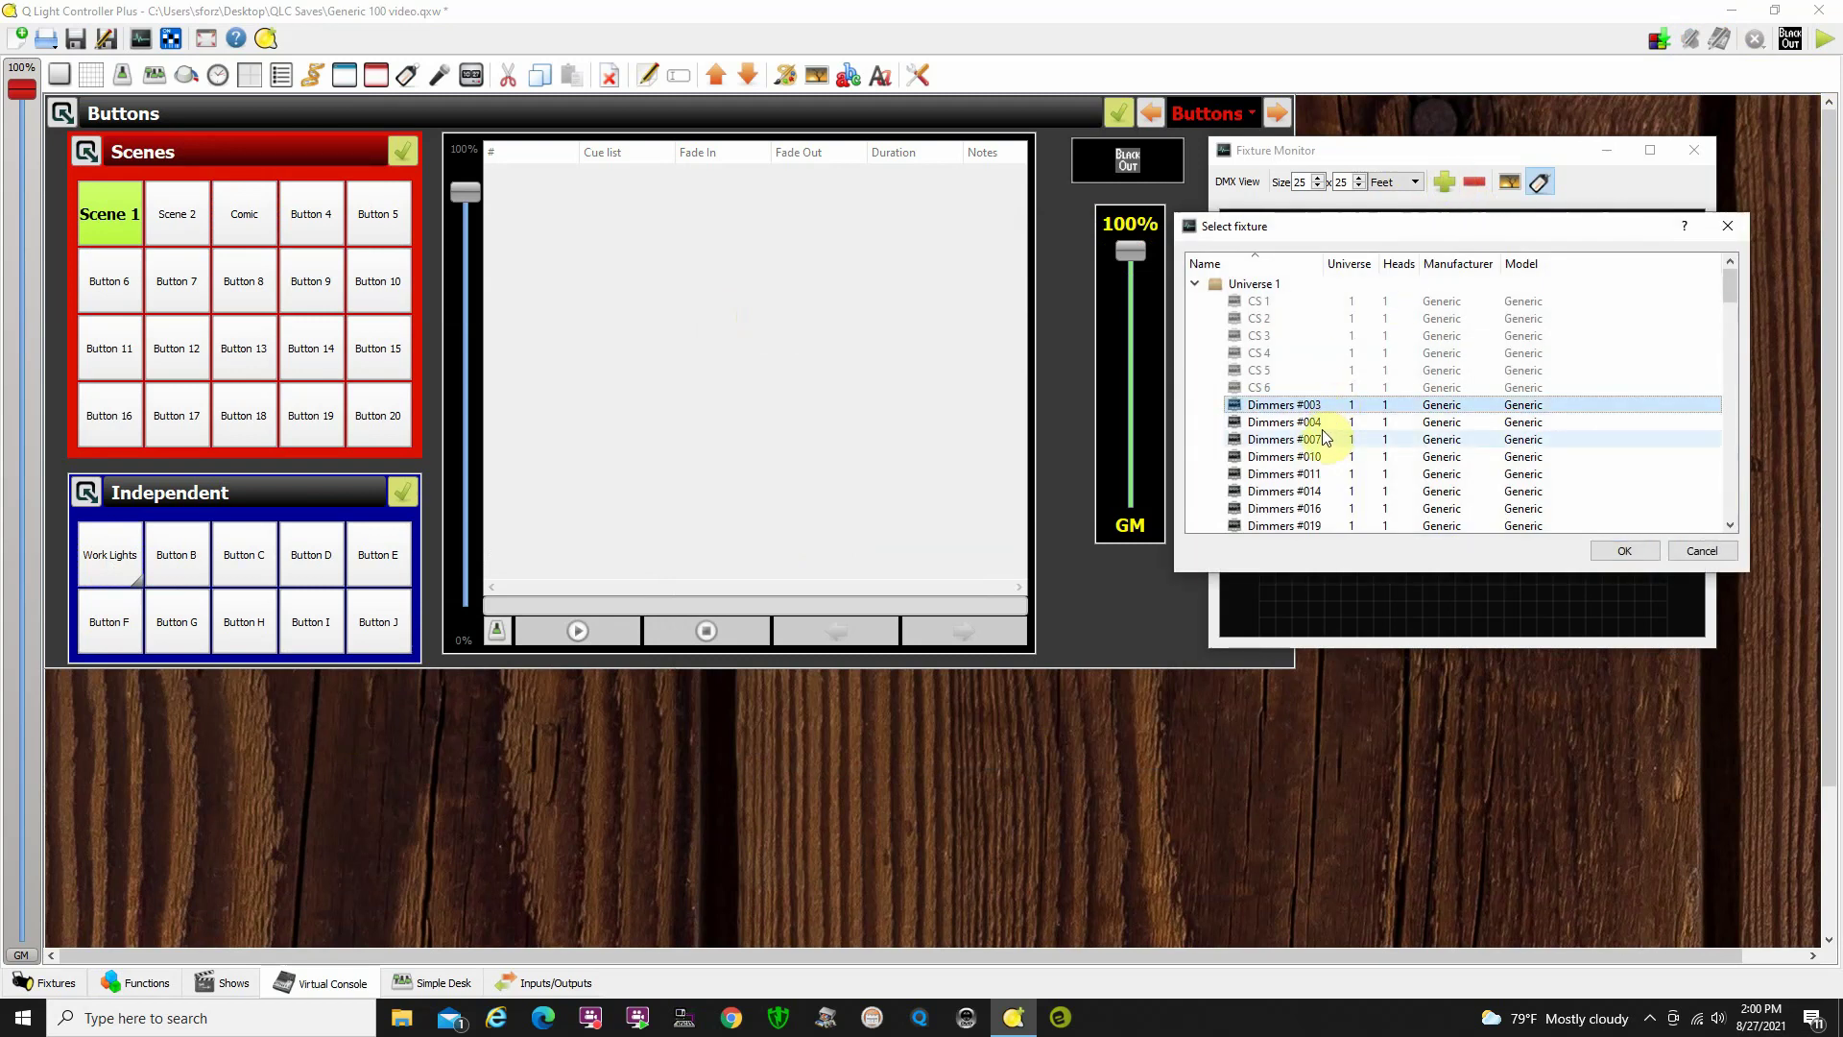
click(1327, 424)
click(1615, 544)
Place Dimmers #004 beside #003 and shift the Fixture Monitor window further right.
drag(1267, 222, 1309, 236)
click(1328, 382)
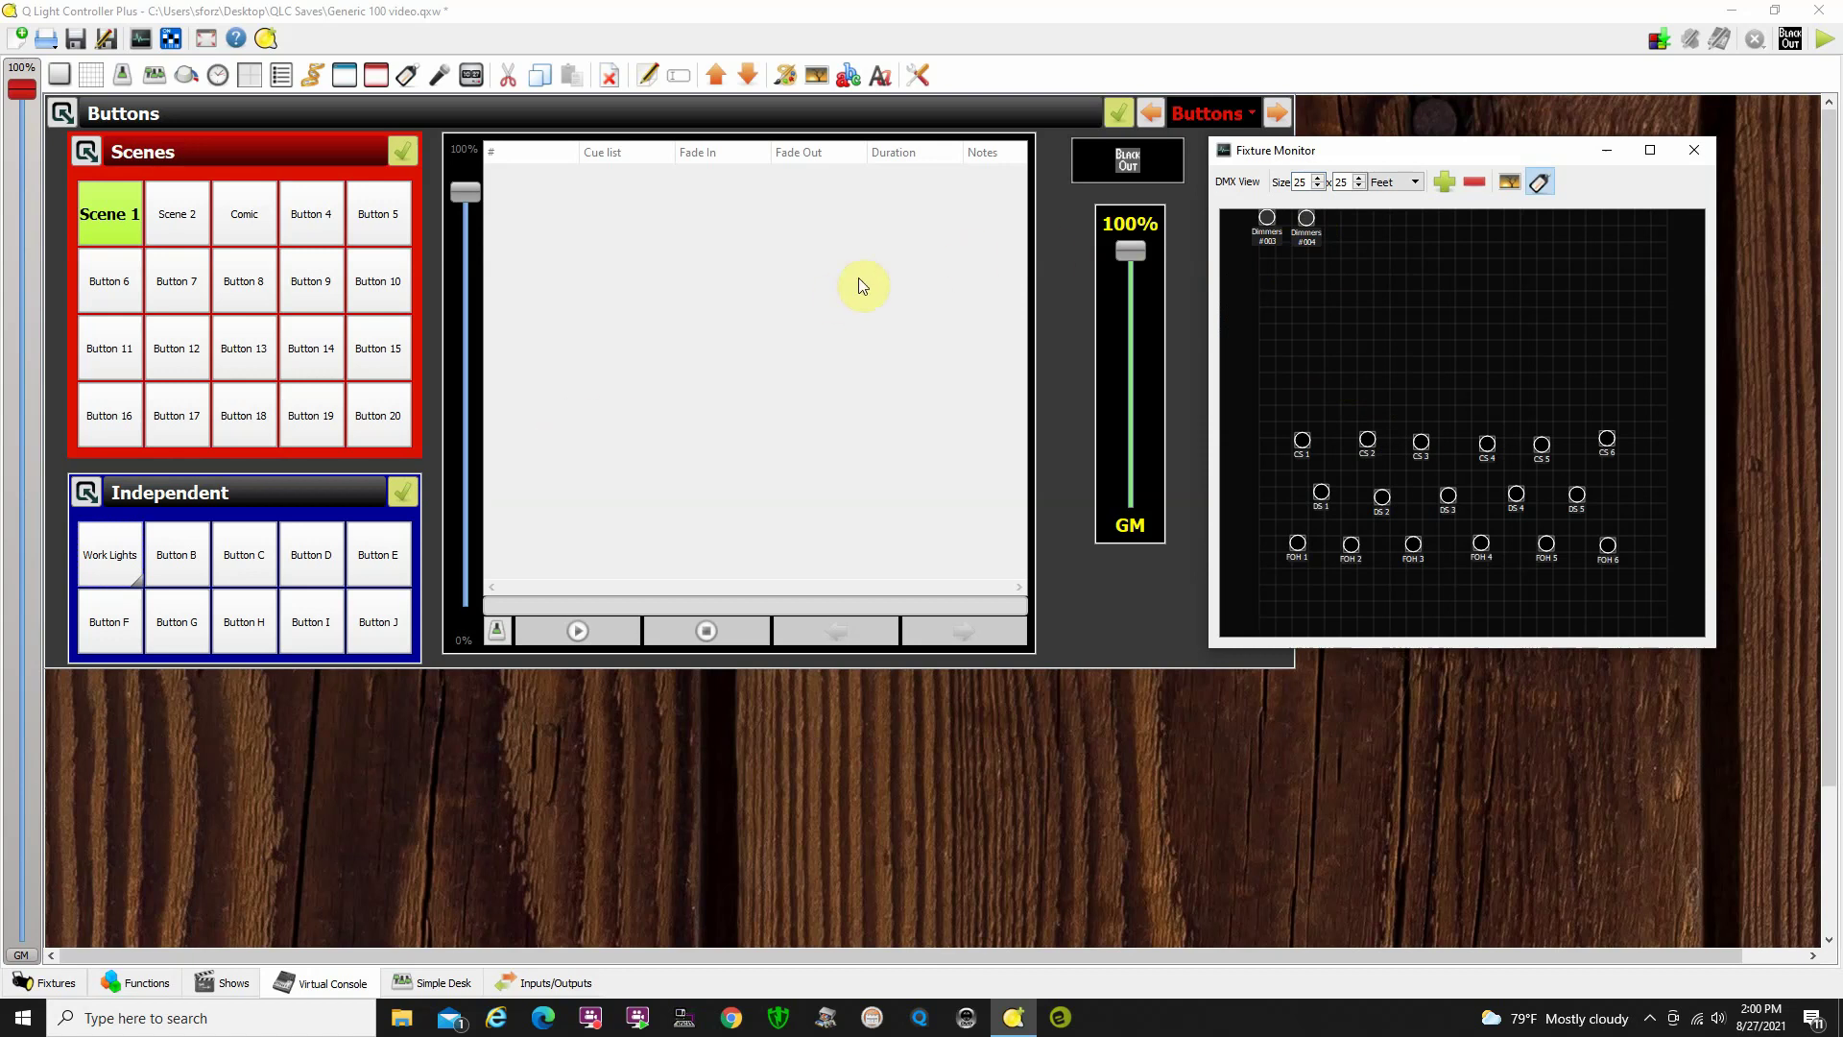
drag(1543, 150, 1626, 126)
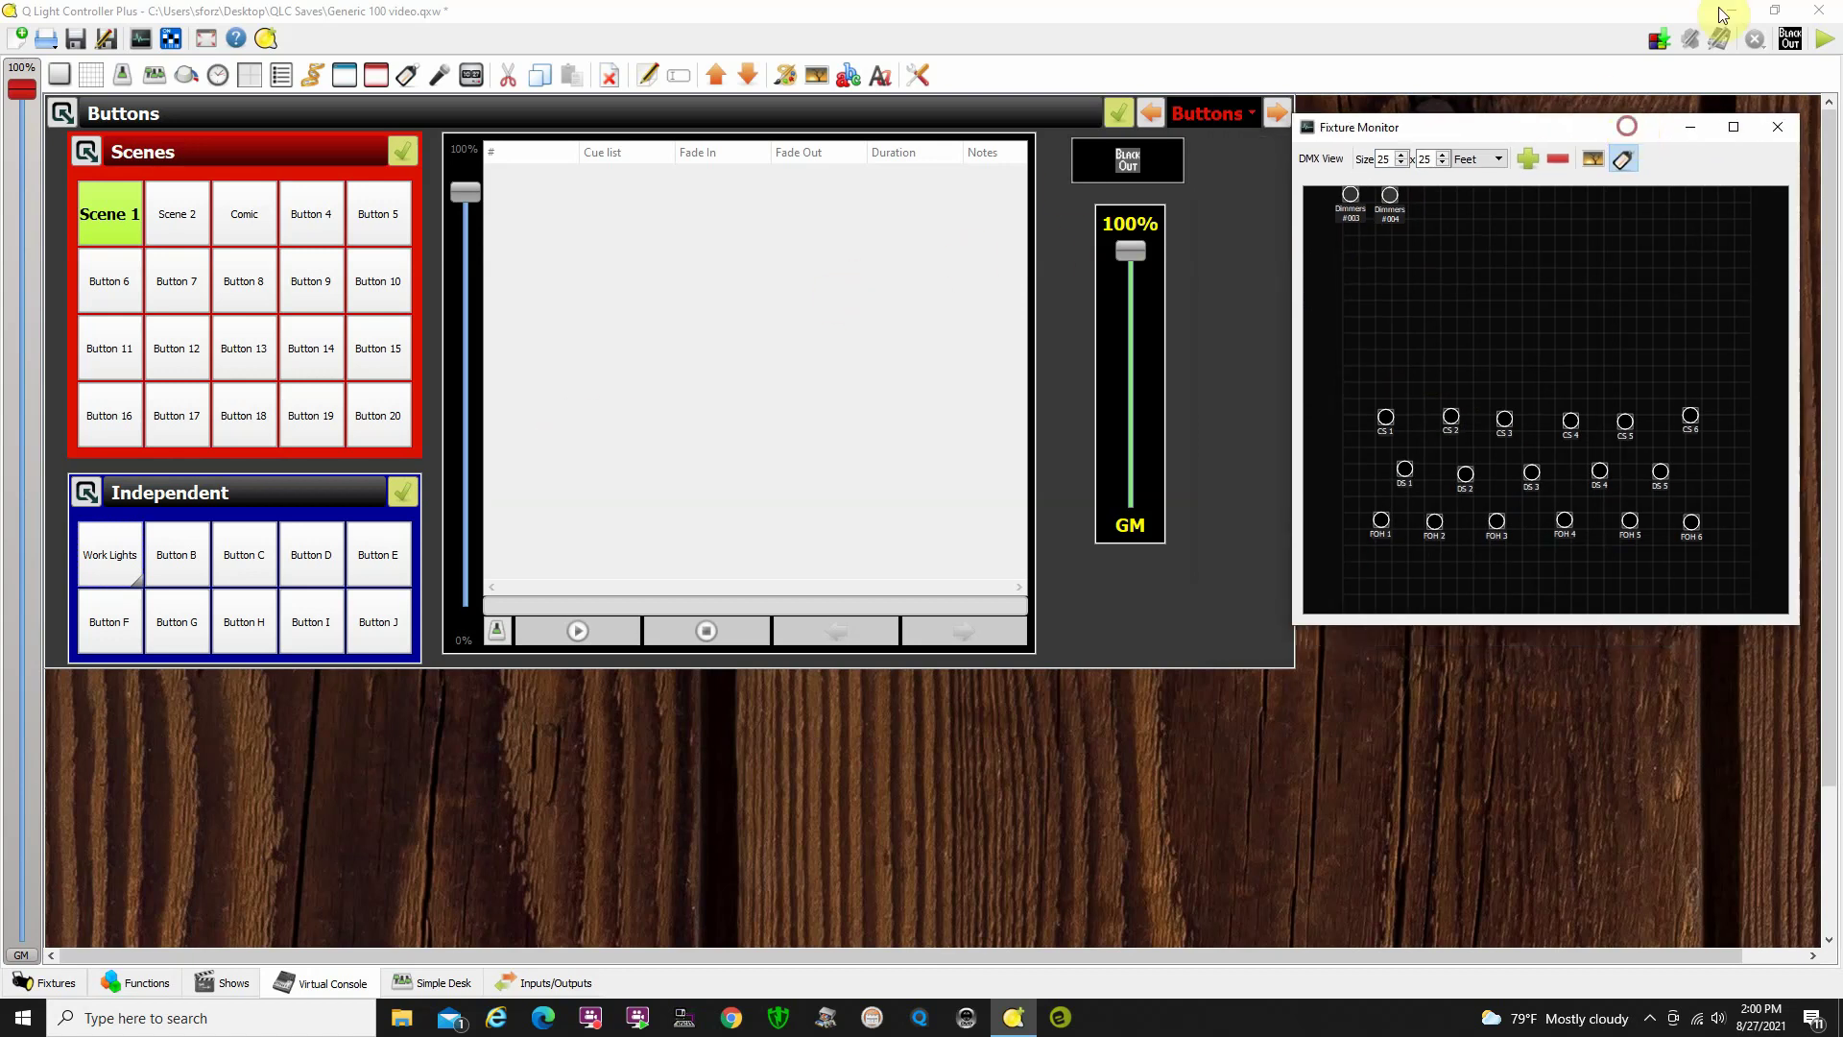
Switch the console to operate mode, turn on Work Lights, and check the monitor's channel values.
click(1825, 39)
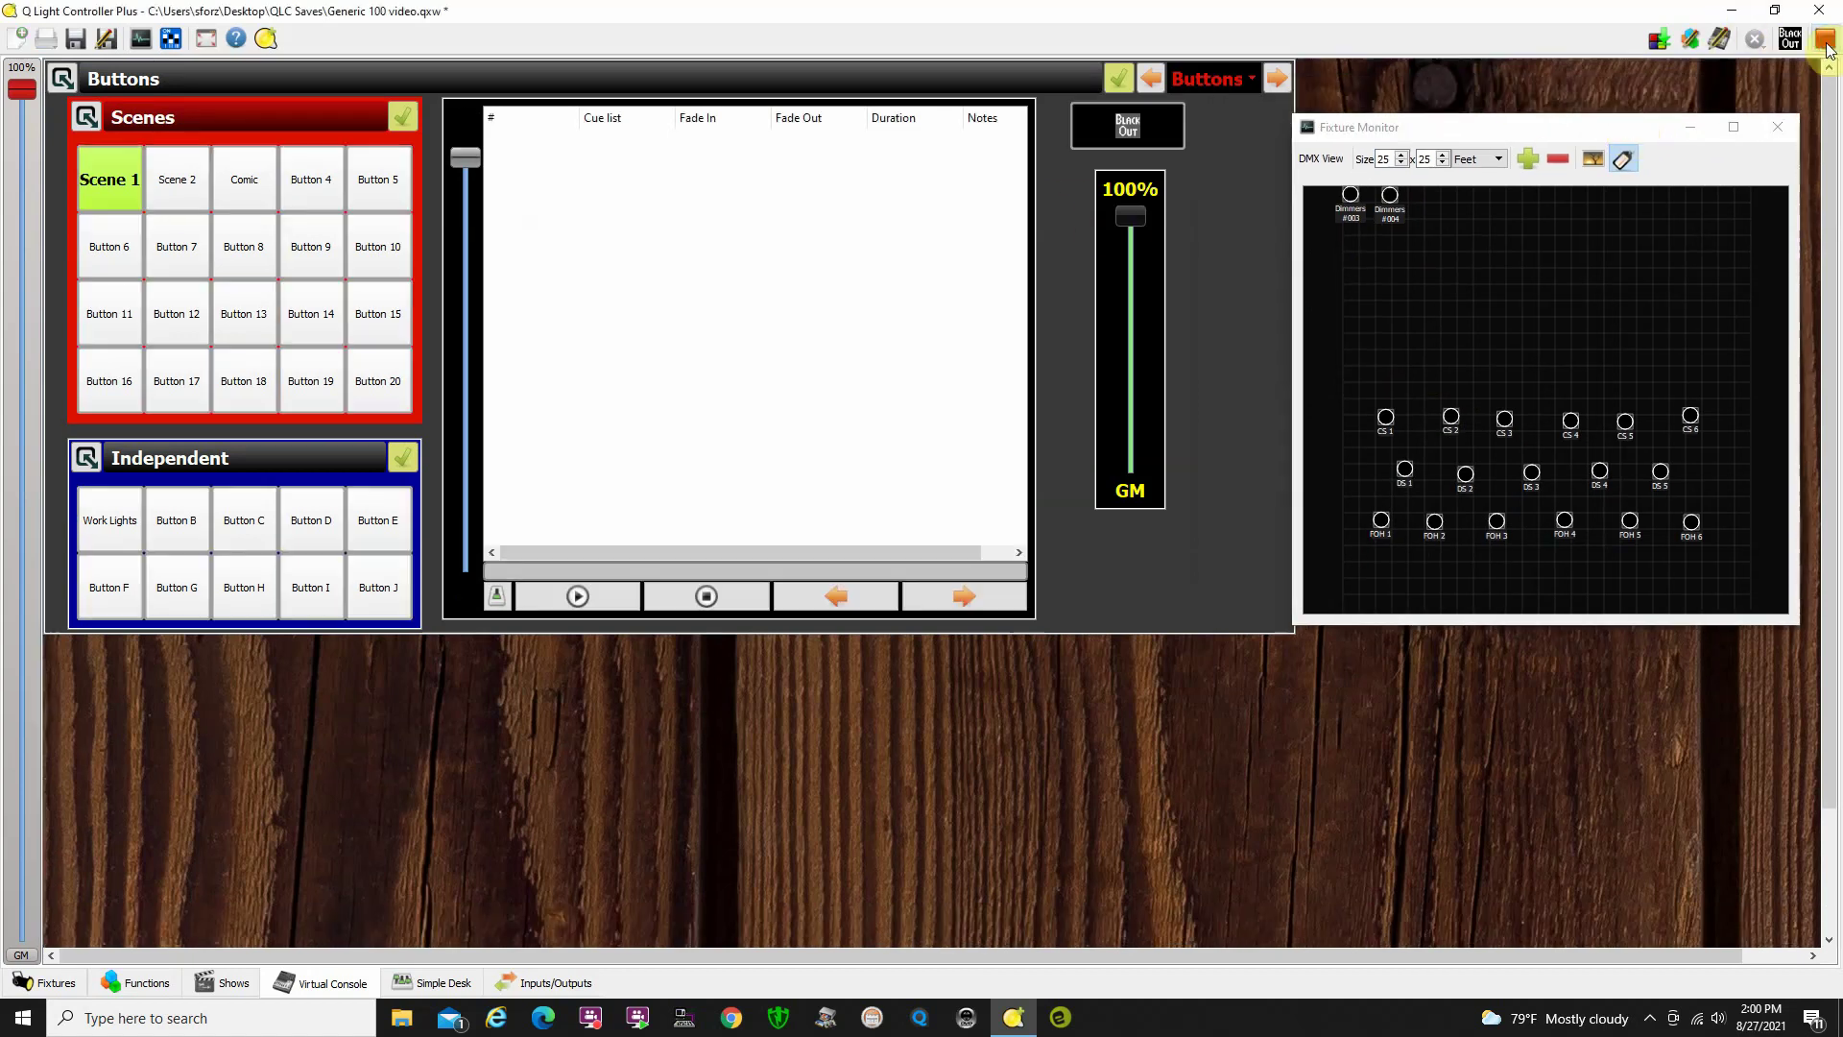
click(126, 520)
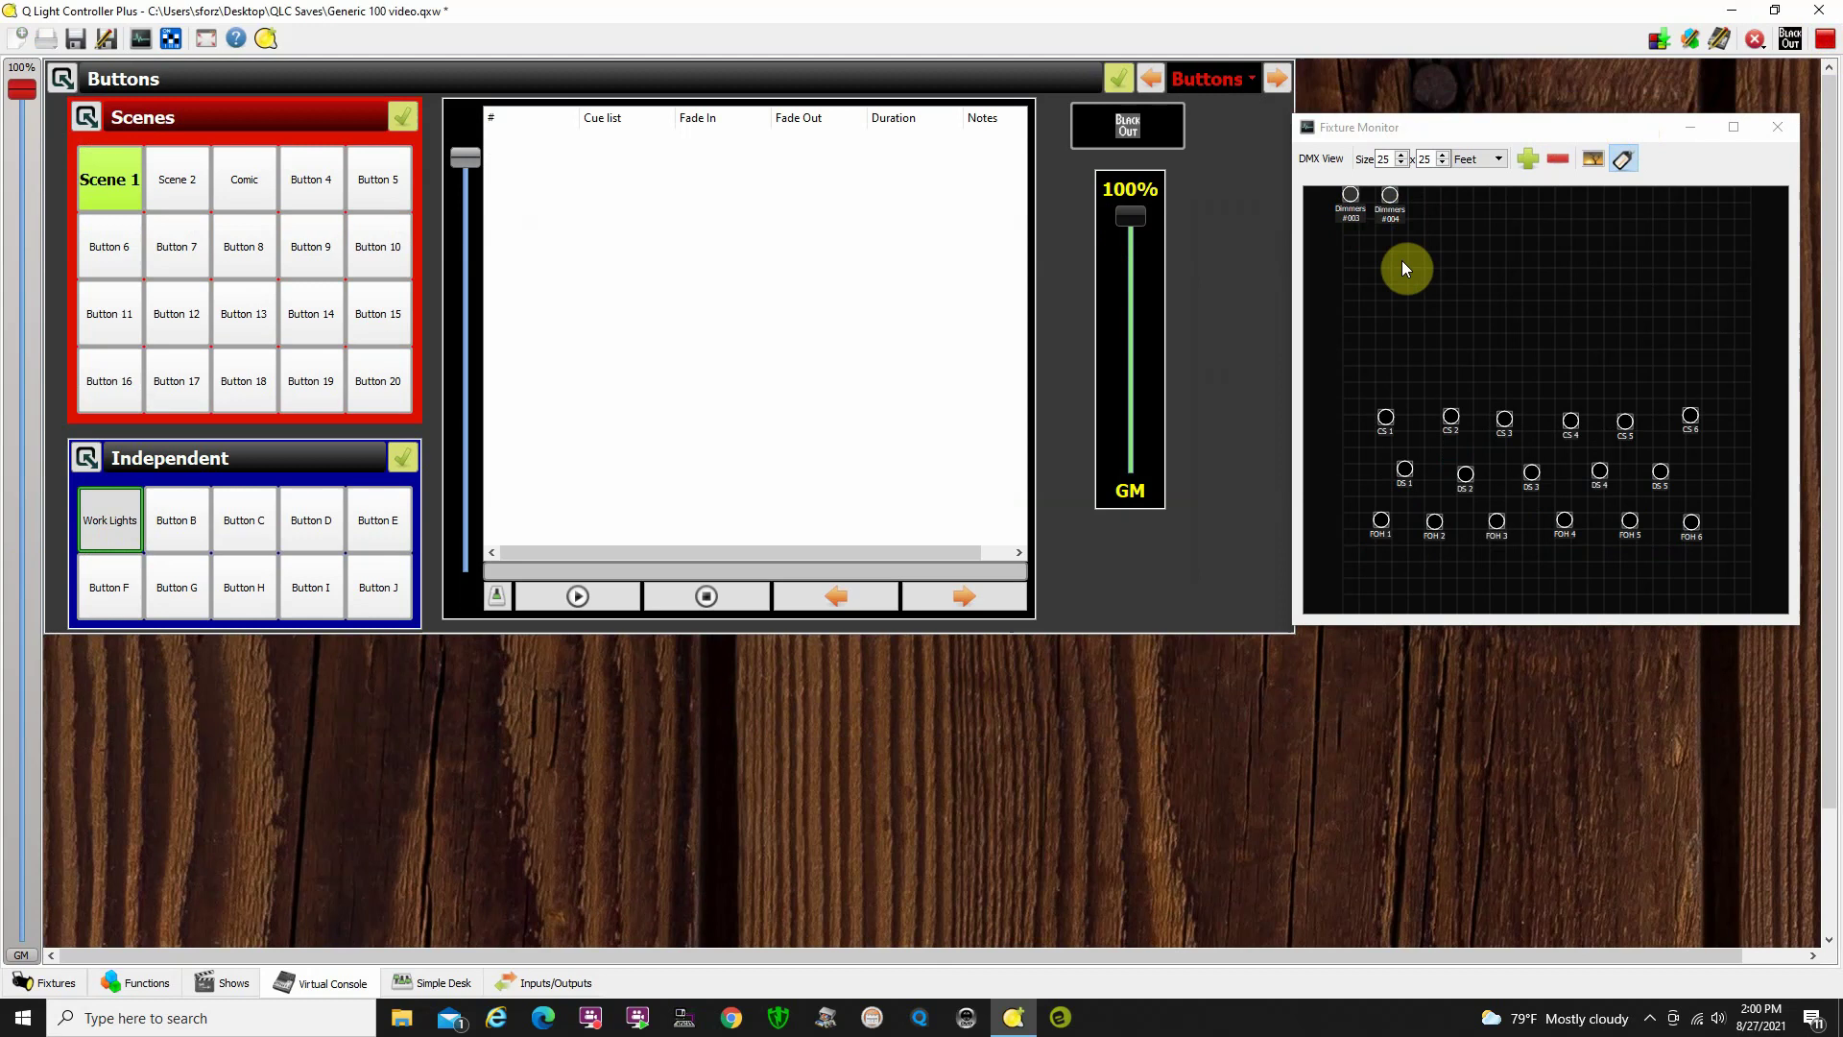
click(1317, 160)
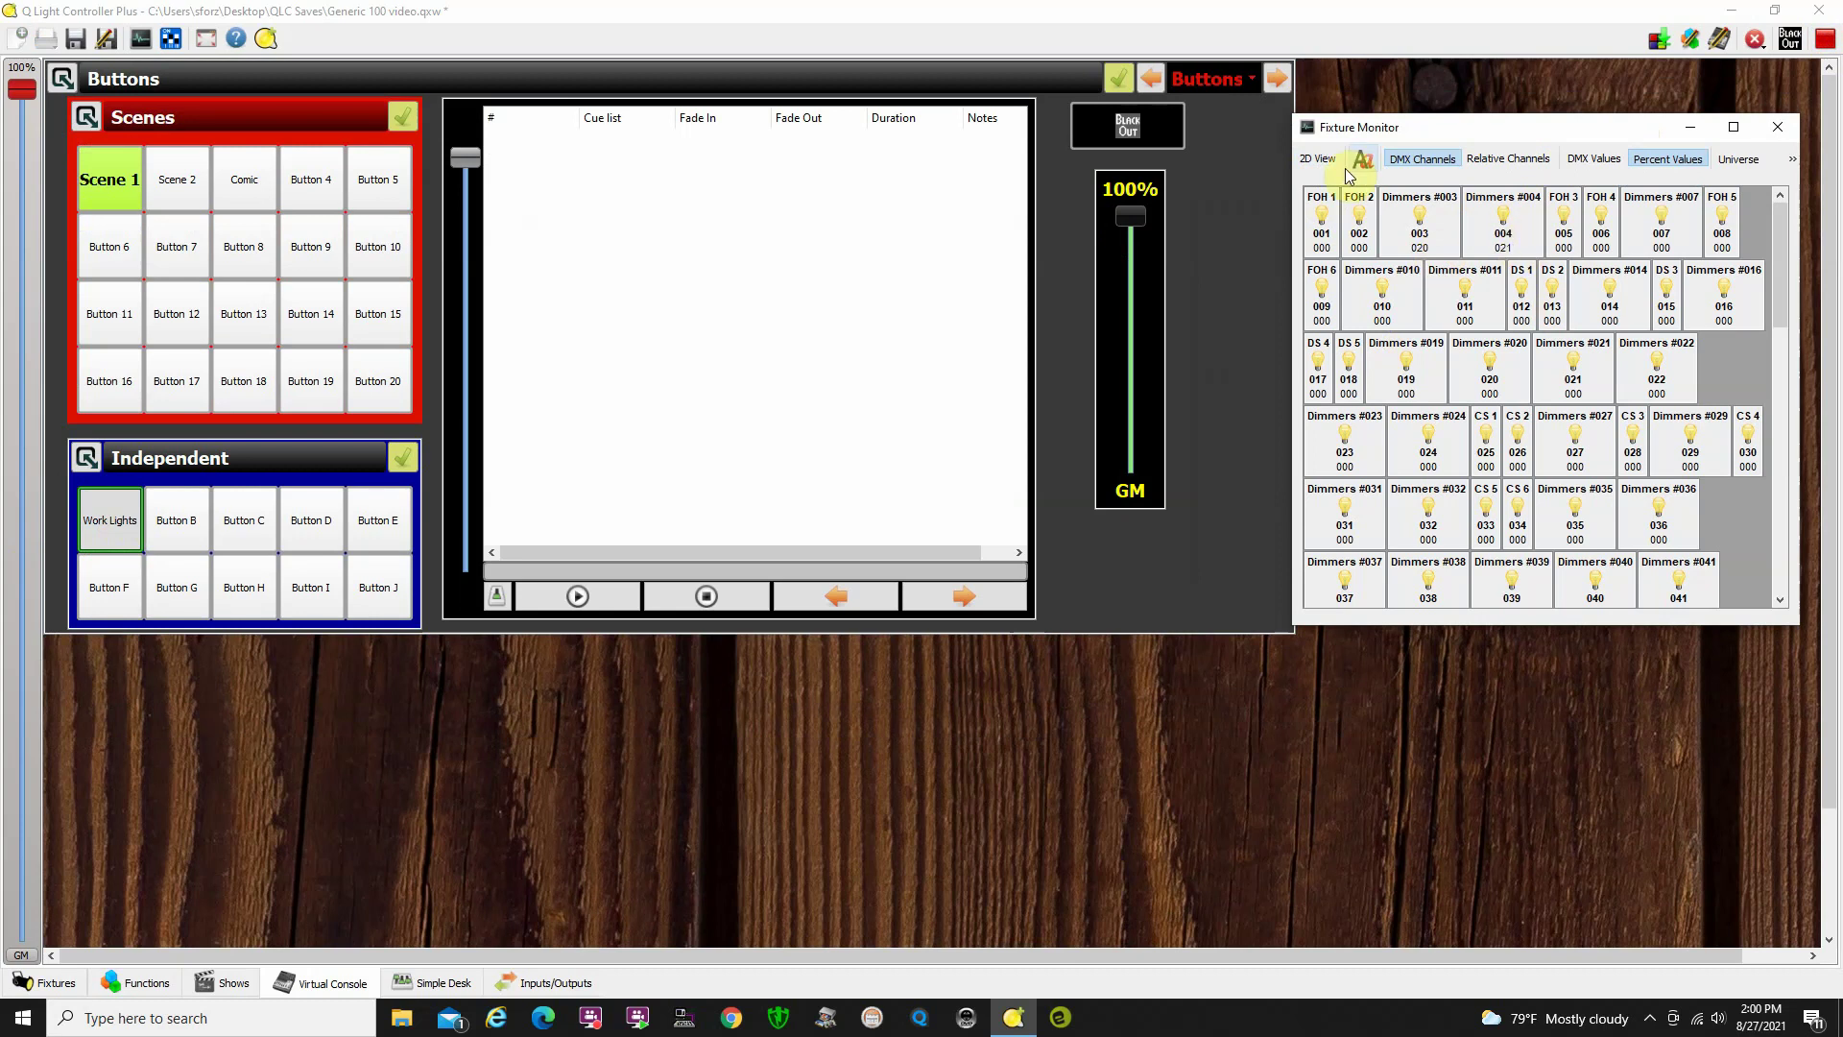
click(1317, 158)
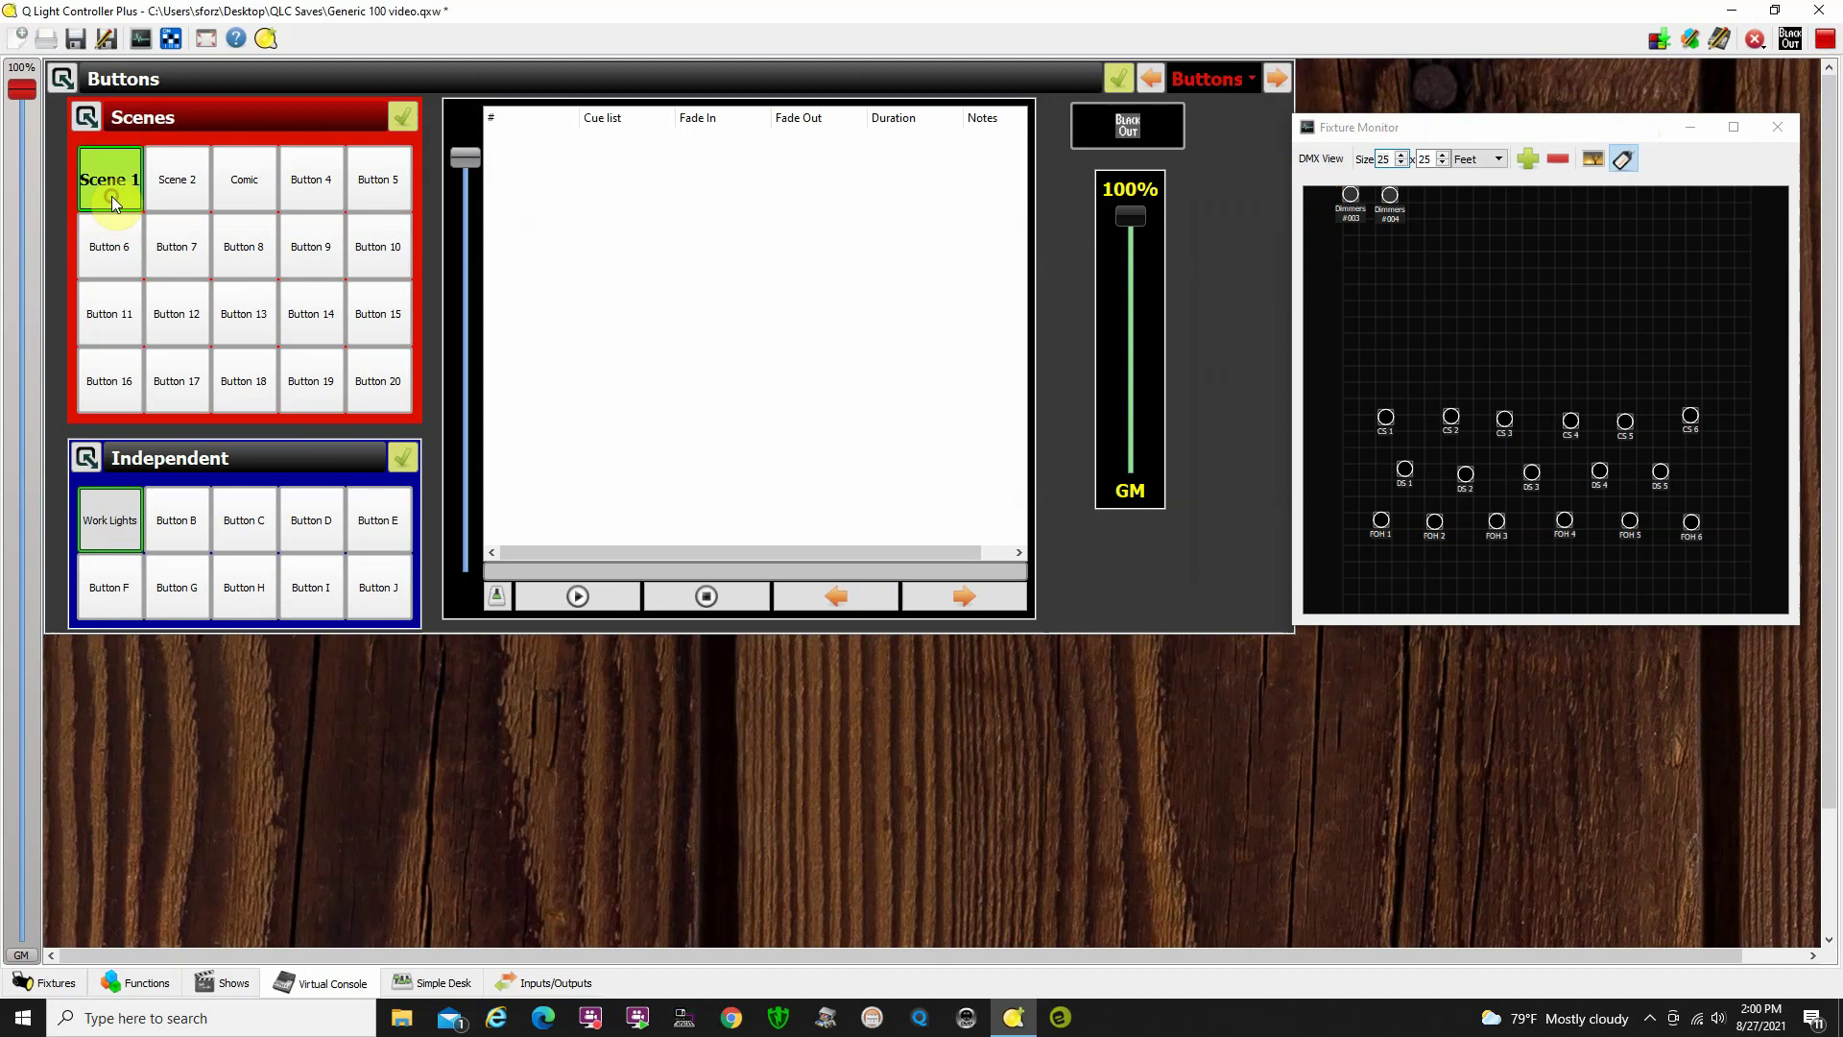
Test the scene buttons in turn: Scene 2, Comic, Scene 2, then finish on Scene 1.
click(180, 191)
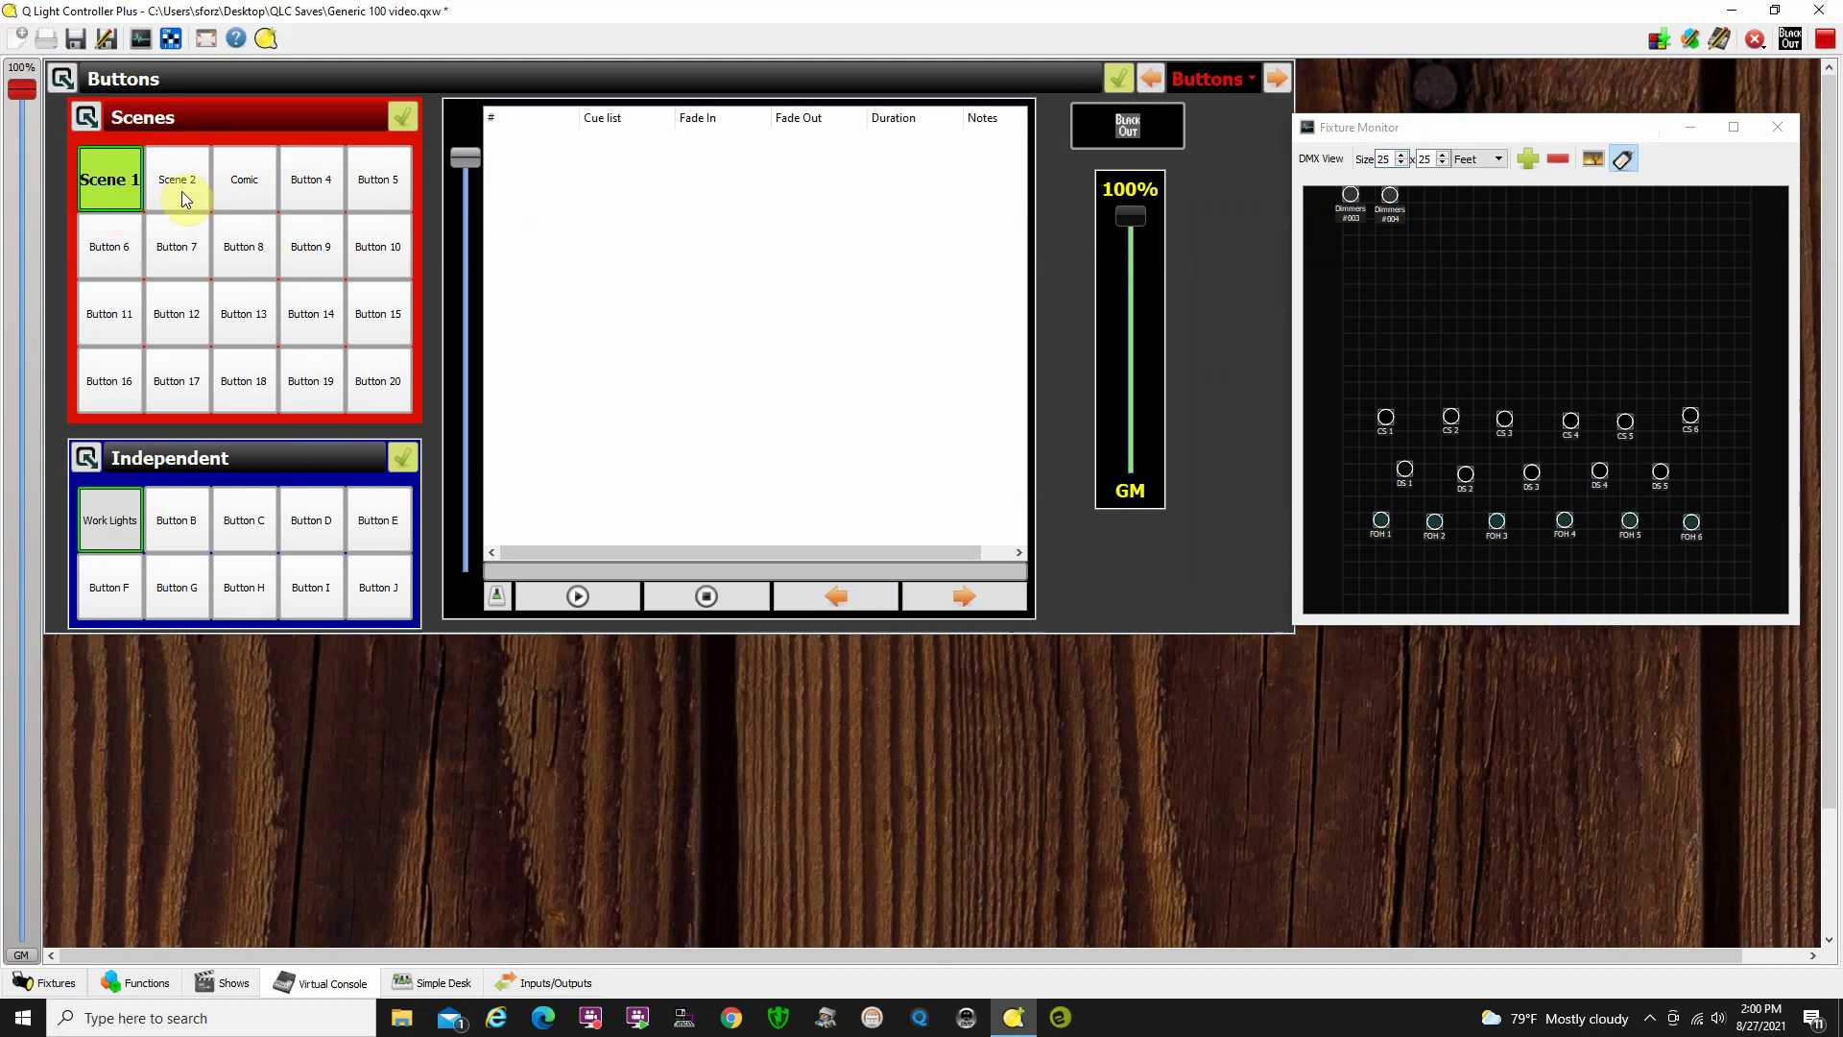
click(249, 188)
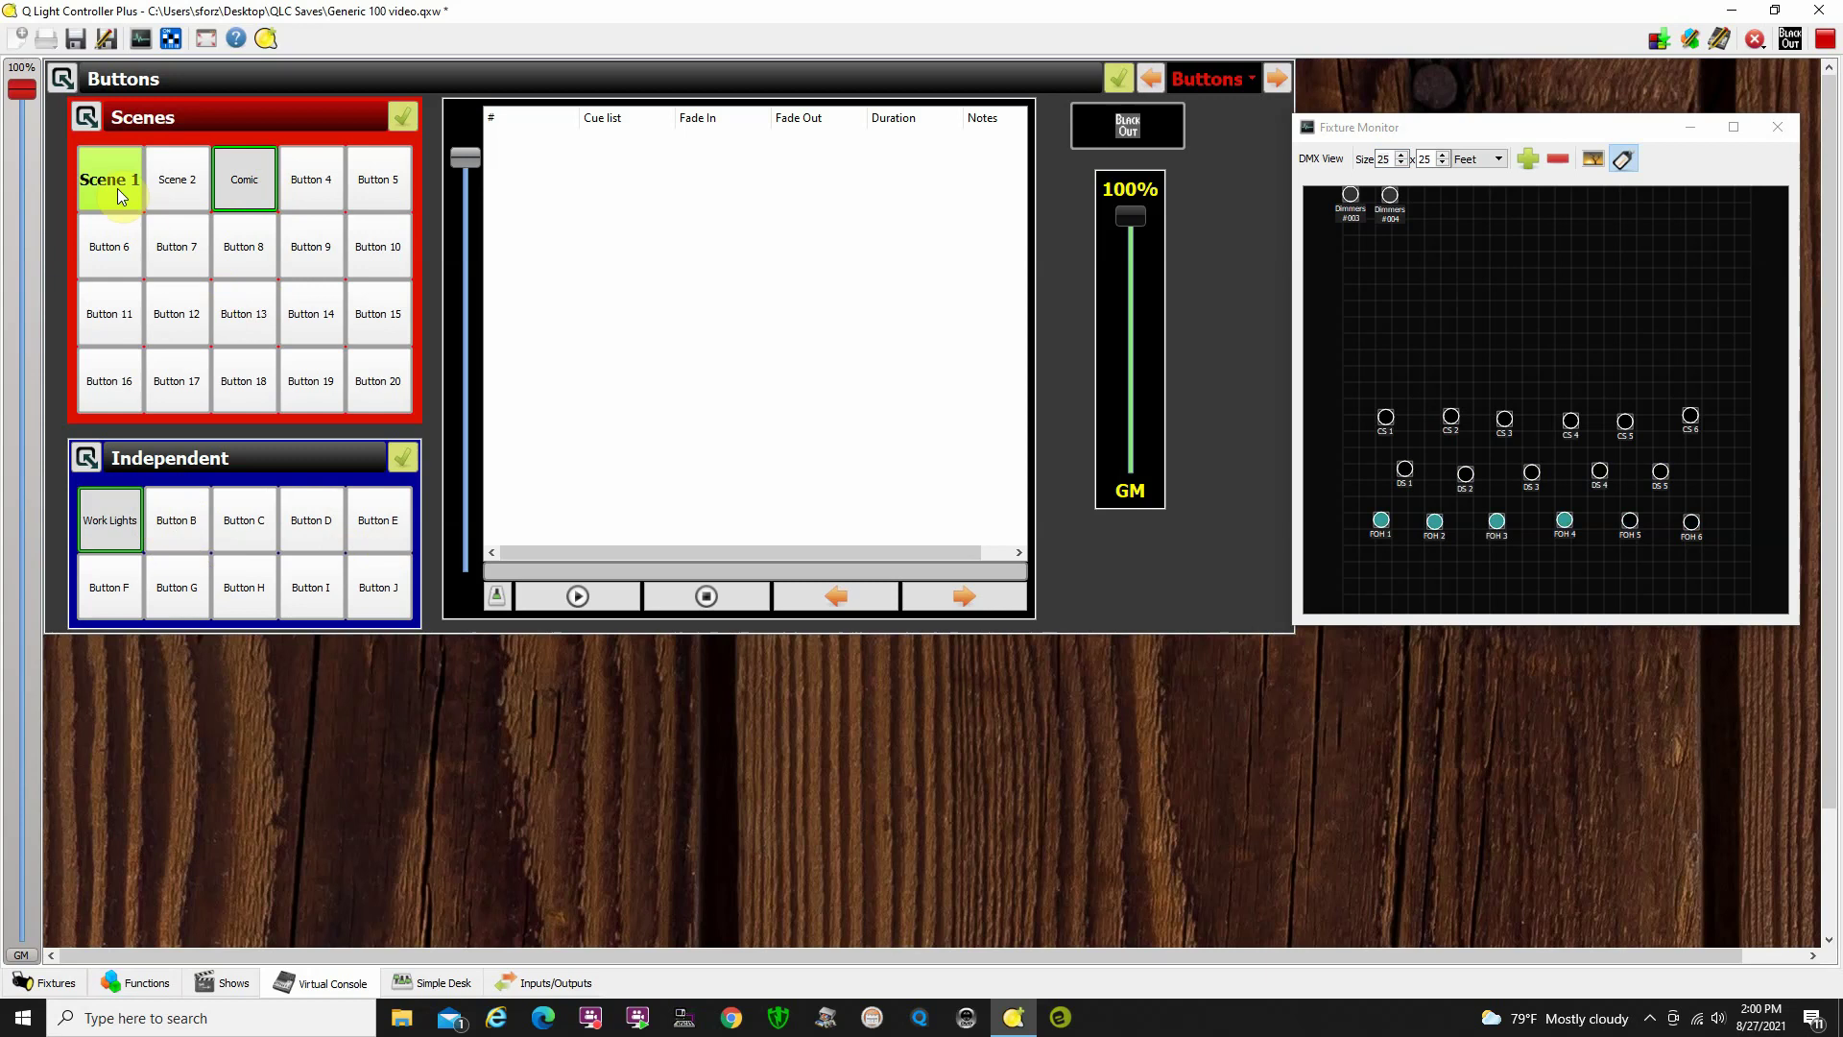
click(178, 186)
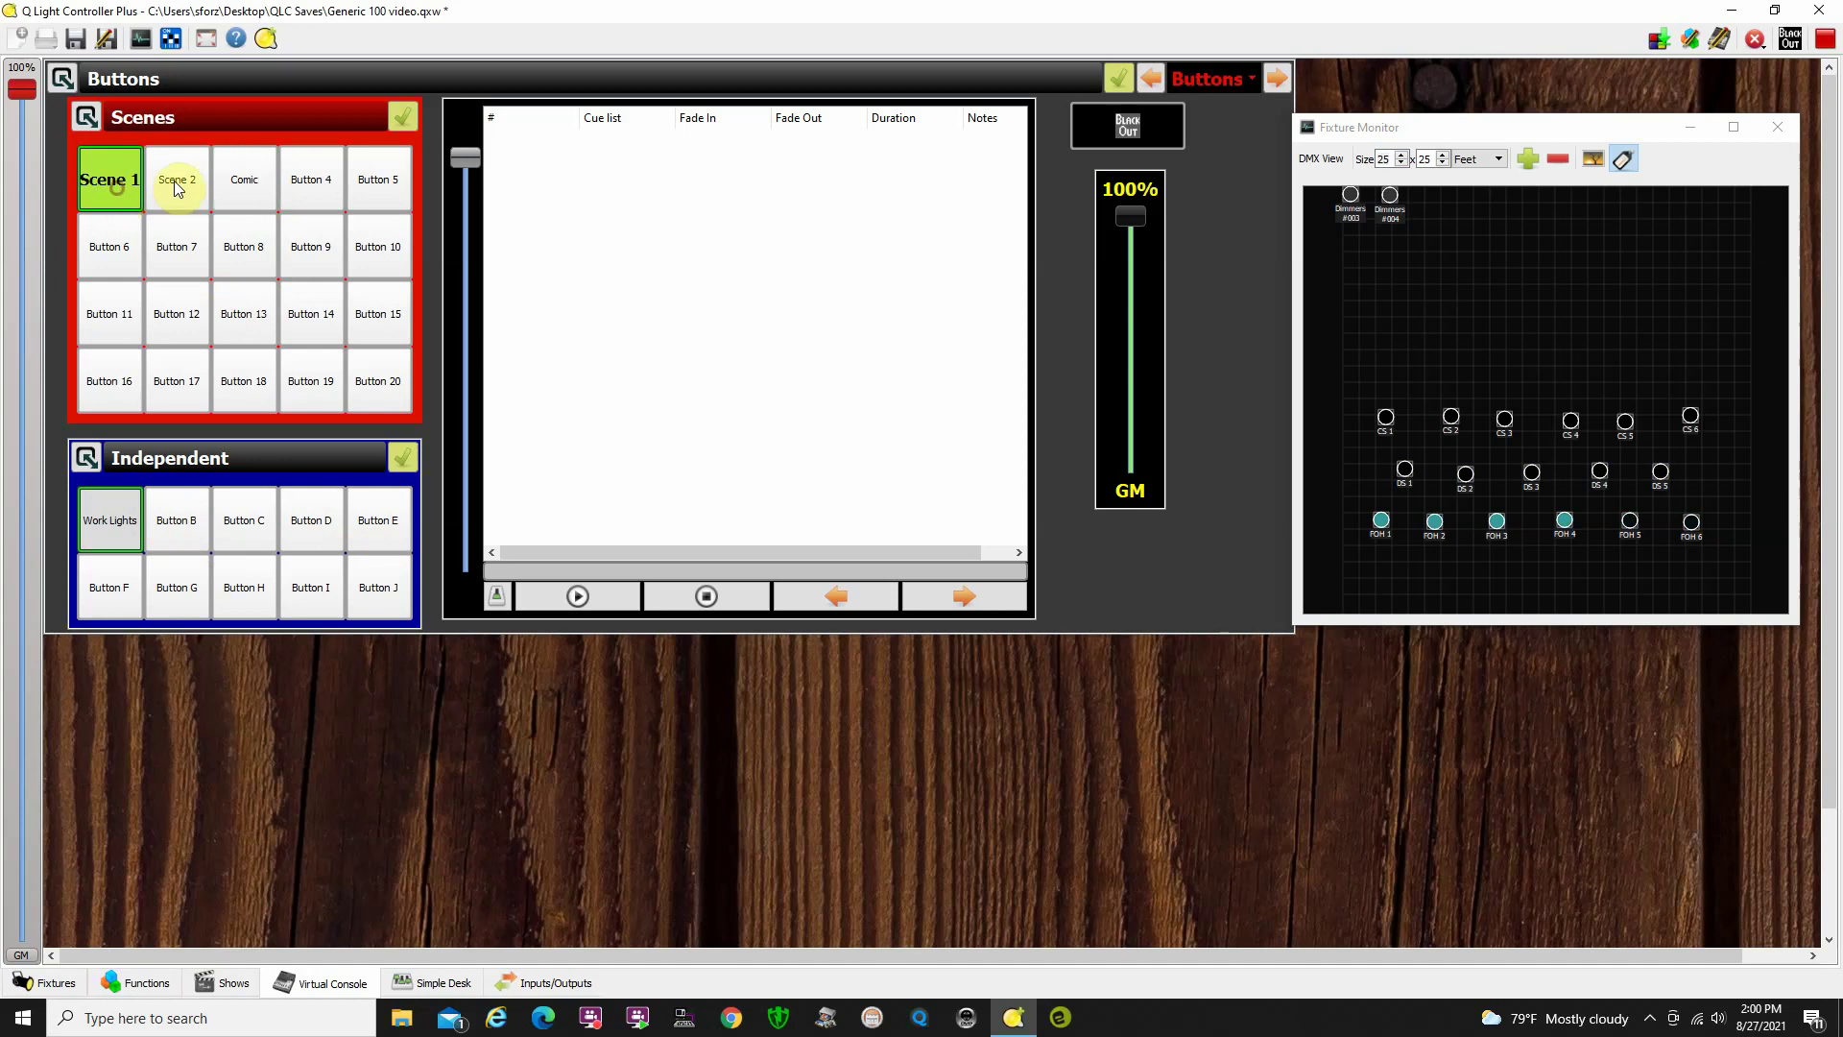
click(123, 188)
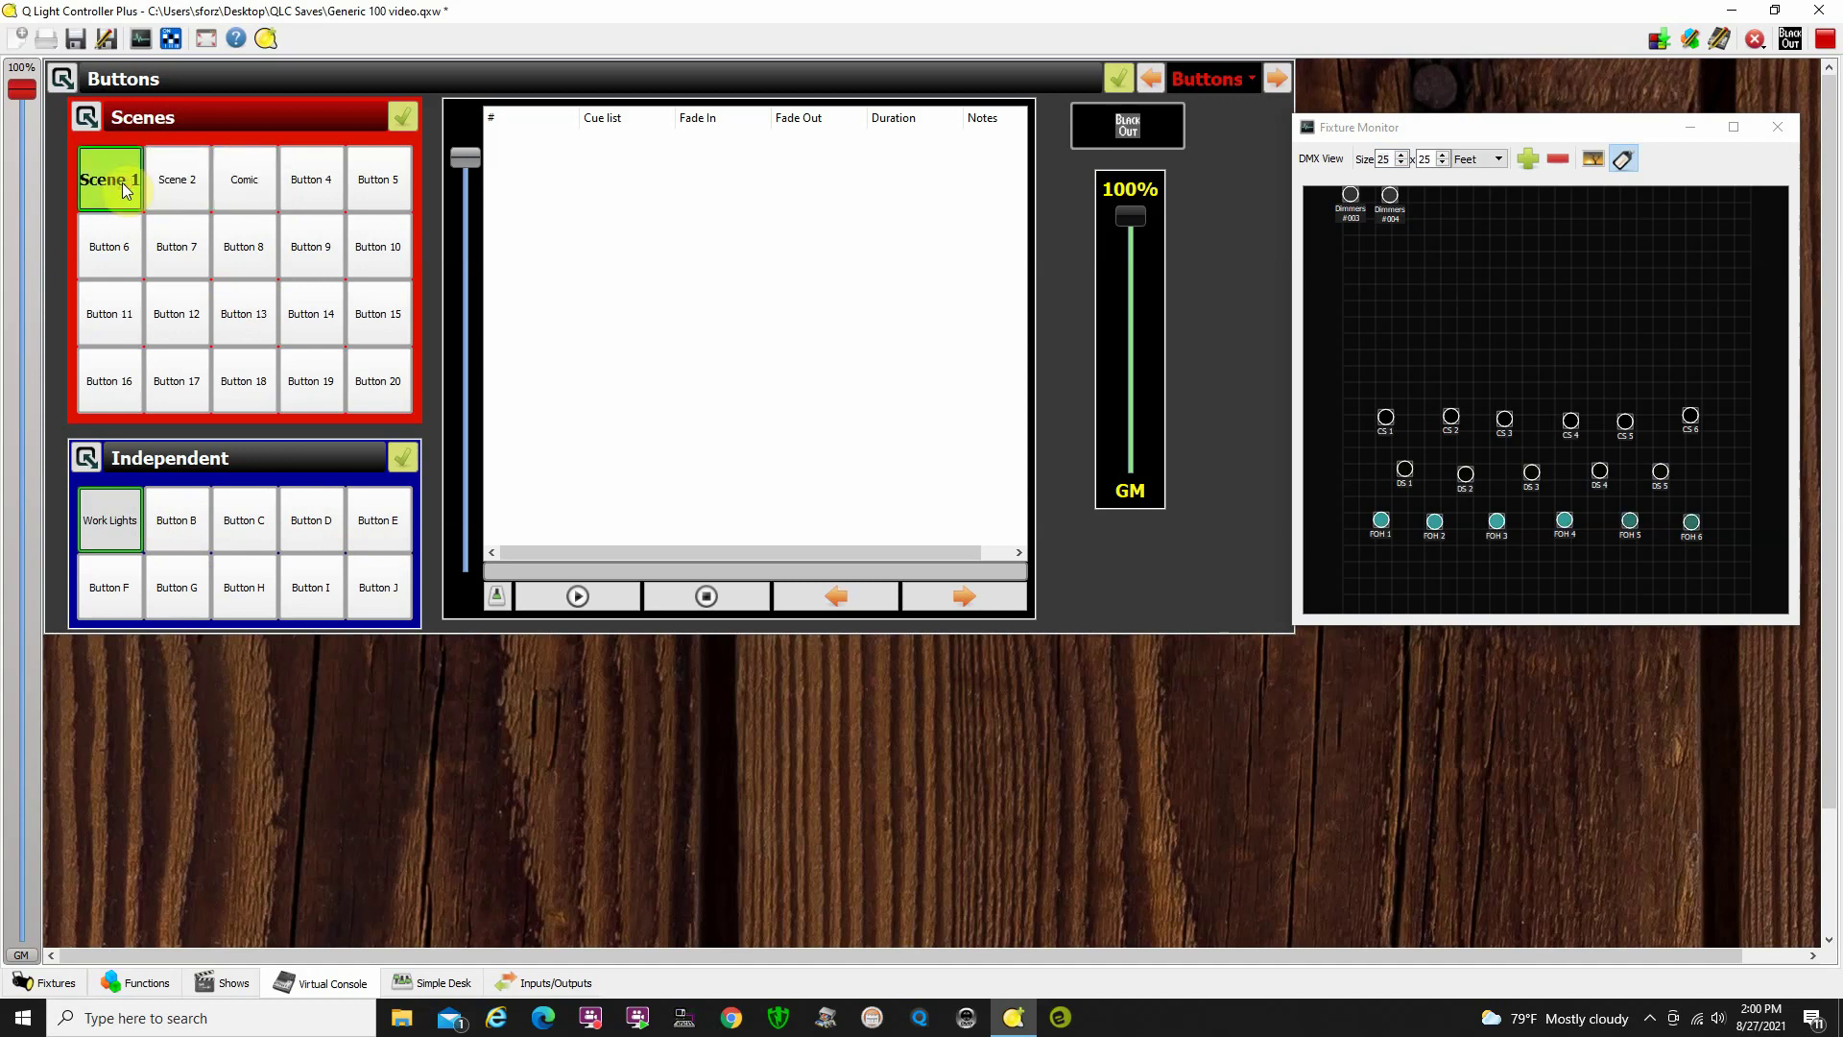